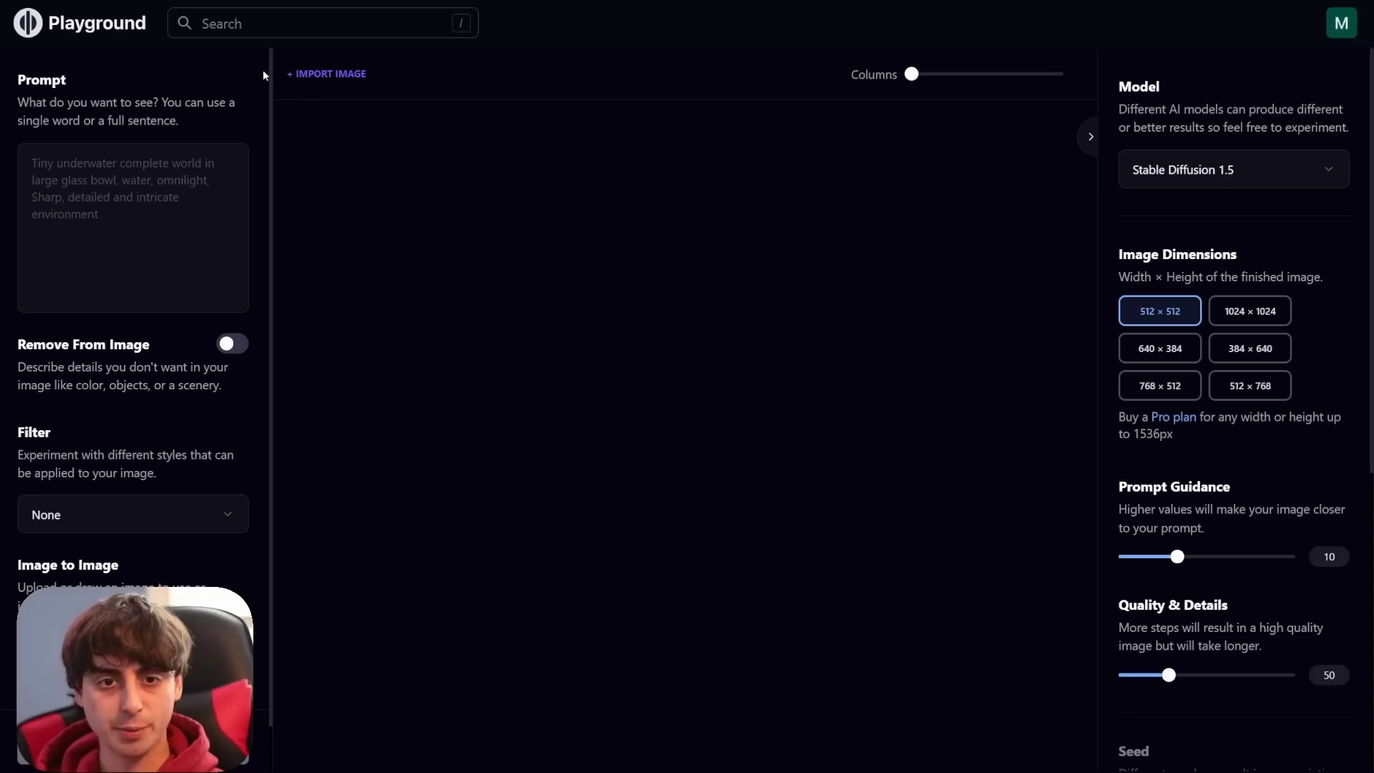
# Step: Keep Stable Diffusion 1.5 as the model, set Prompt Guidance to 7, and check the remaining generation settings
pyautogui.click(1309, 169)
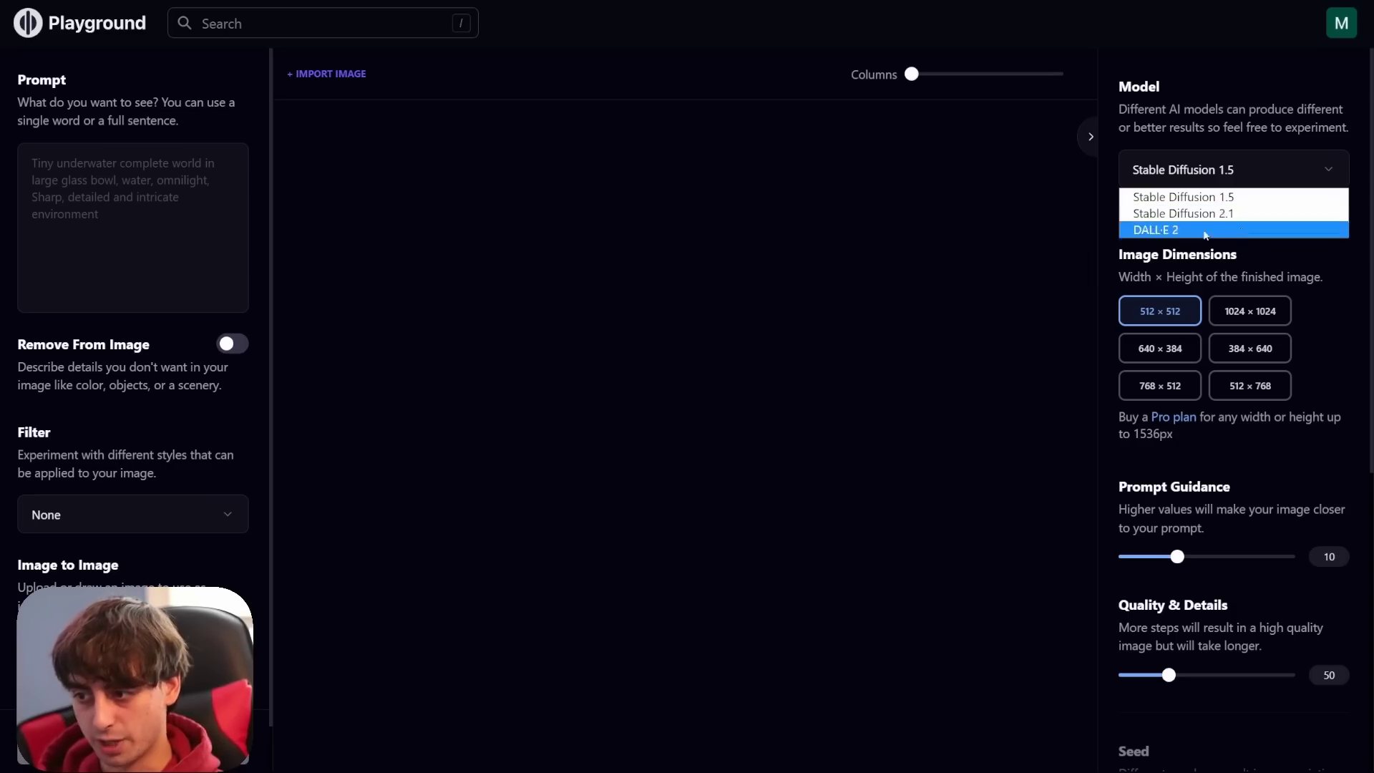
pyautogui.click(1282, 192)
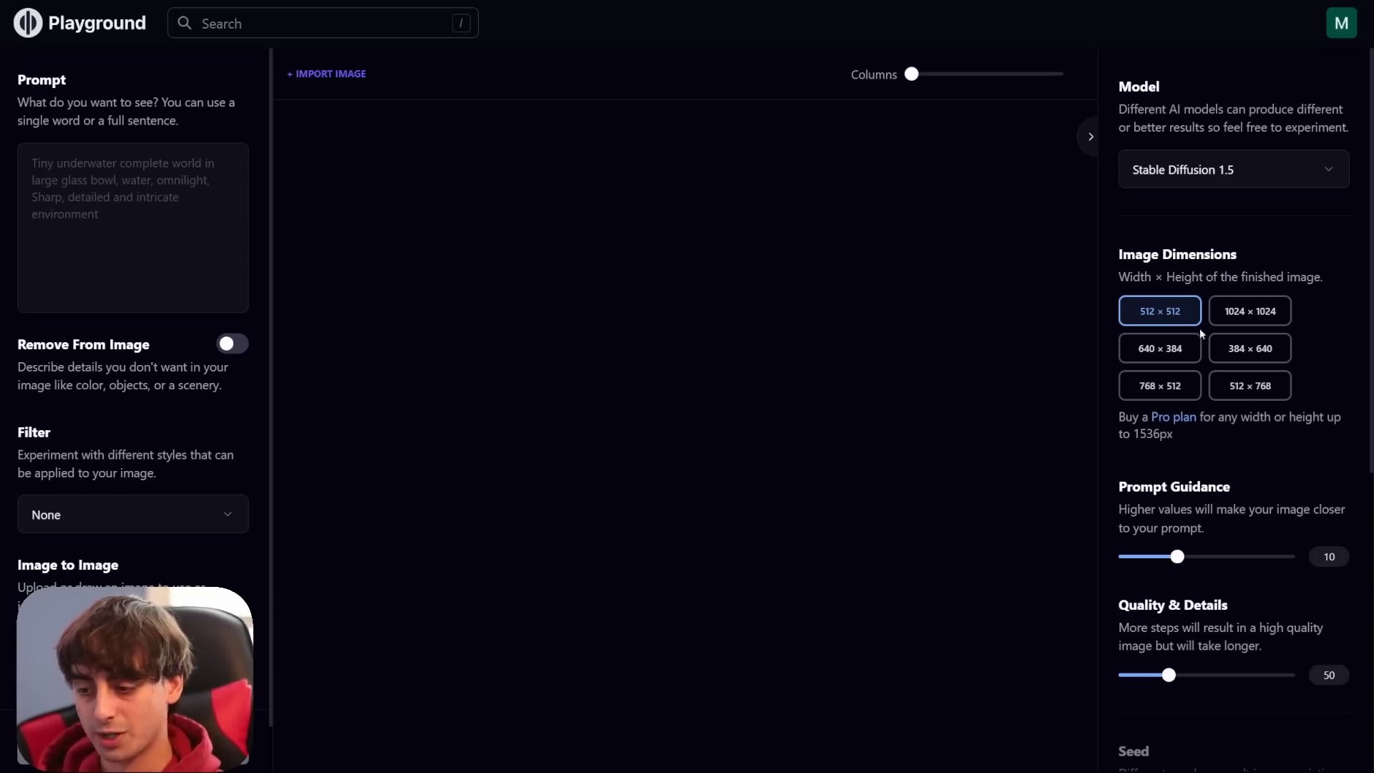
pyautogui.scroll(-3, 1263, 401)
pyautogui.moveTo(1196, 386); pyautogui.dragTo(1249, 387)
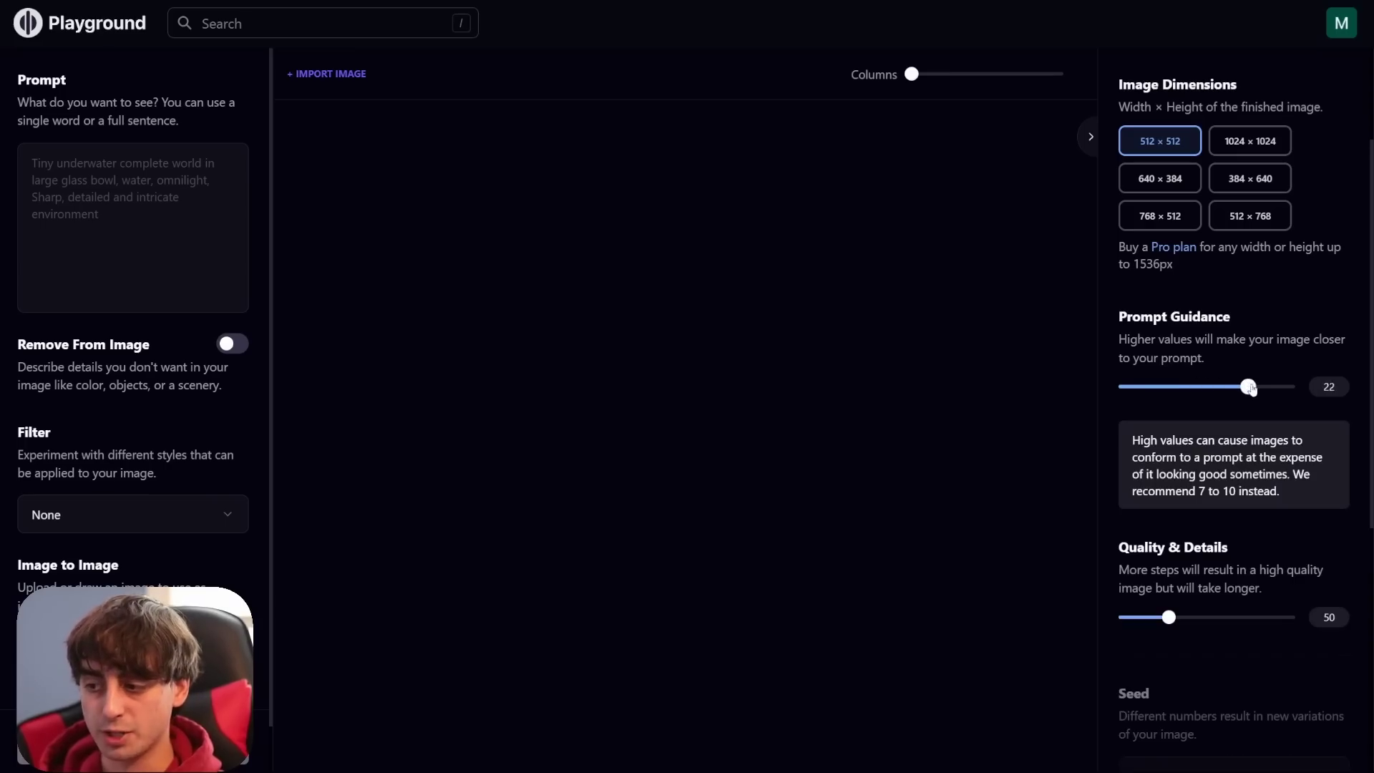
pyautogui.moveTo(1252, 390); pyautogui.dragTo(1160, 401)
pyautogui.scroll(-1, 1161, 419)
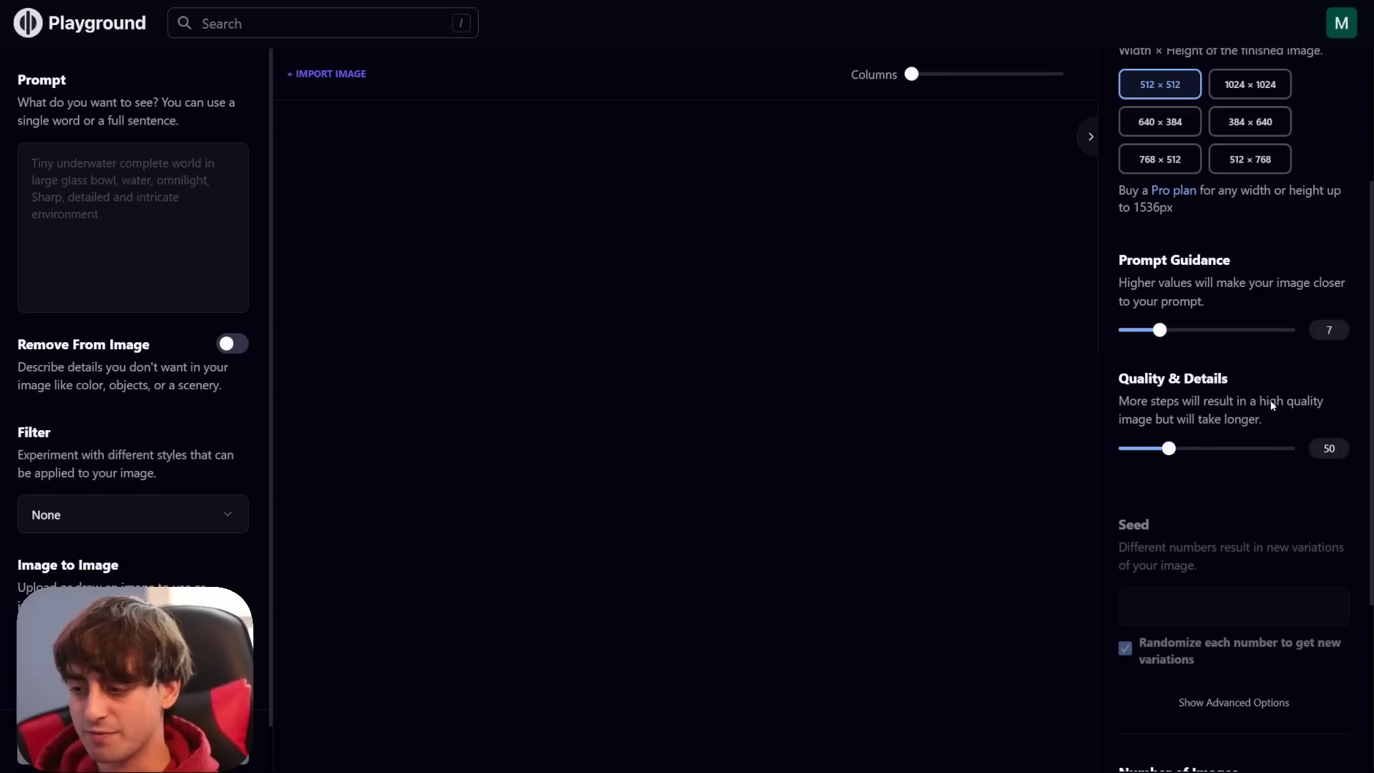
pyautogui.scroll(-5, 1269, 401)
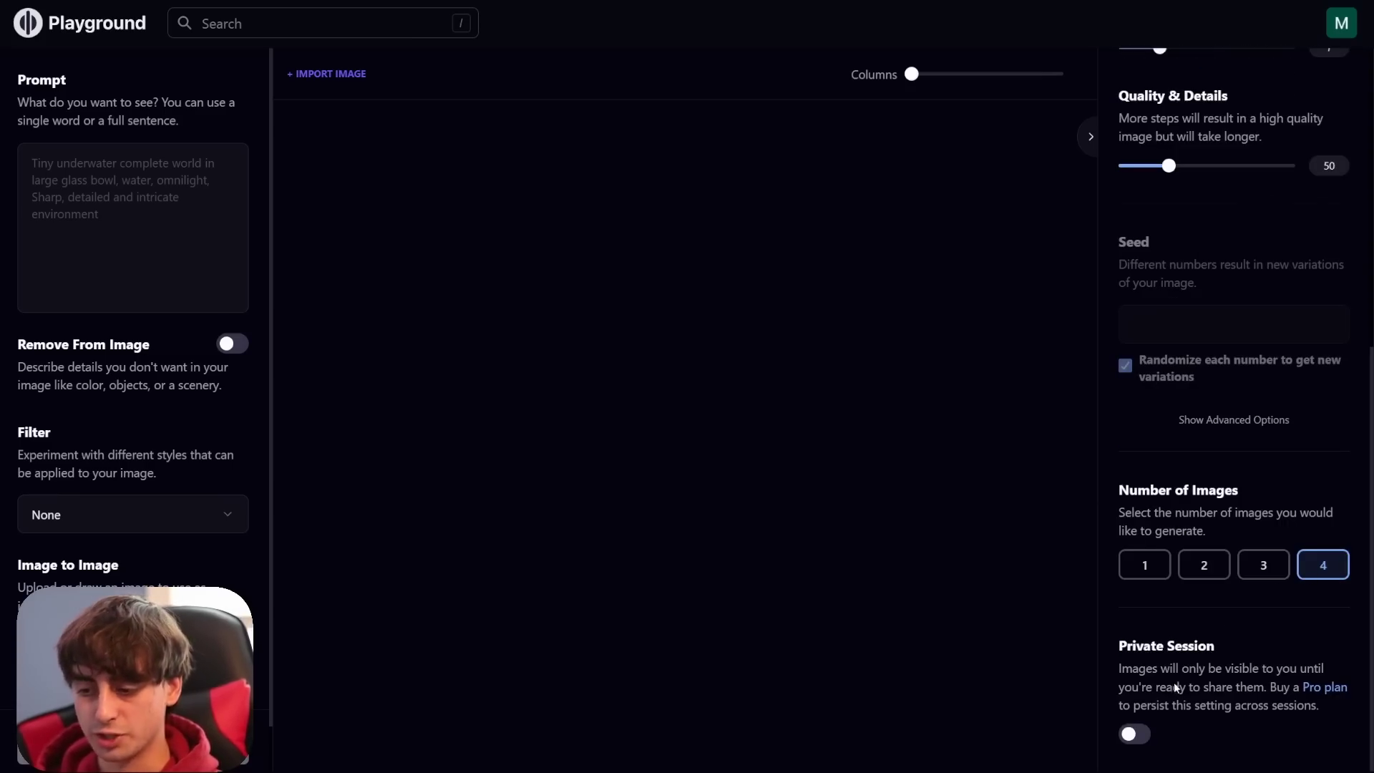
pyautogui.scroll(9, 1188, 569)
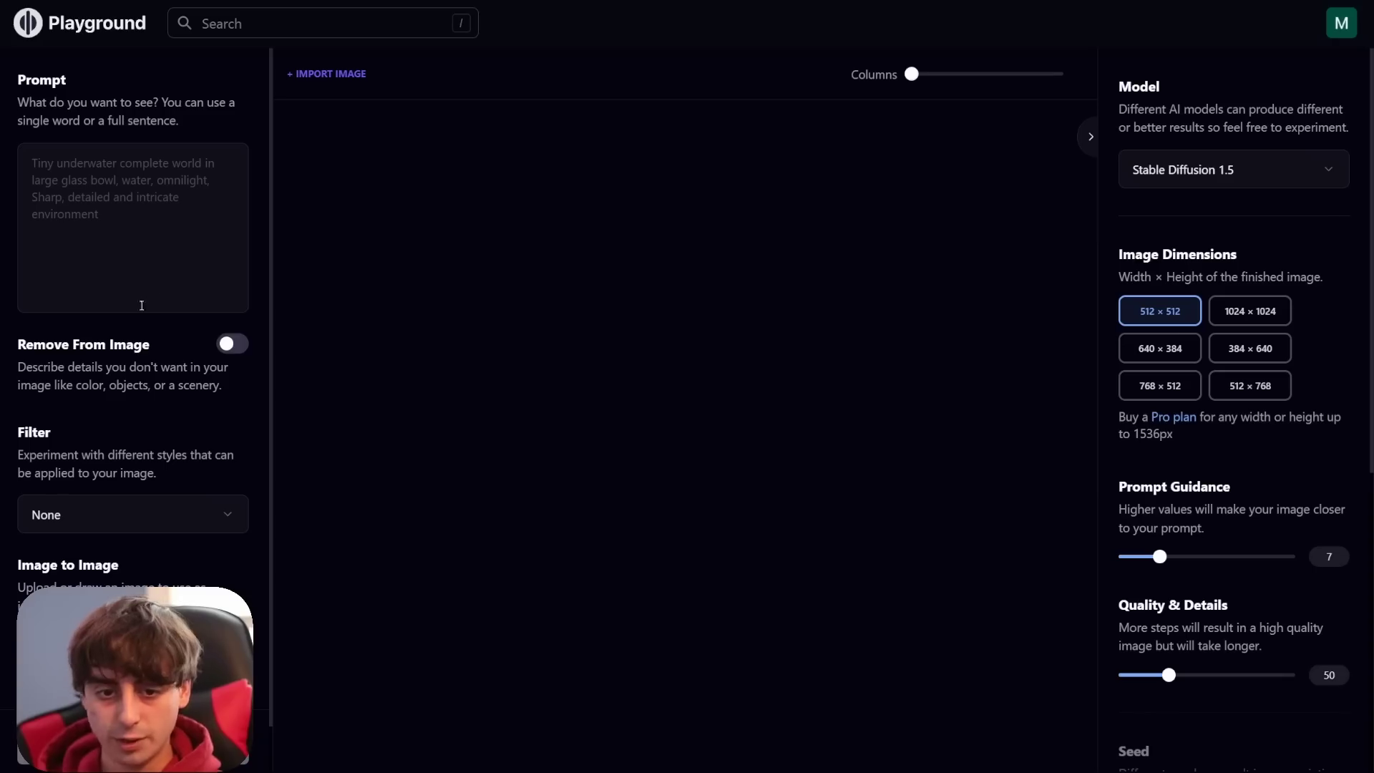
# Step: Try the Remove From Image option, revealing its exclusion text field, and leave the option switched off
pyautogui.click(42, 155)
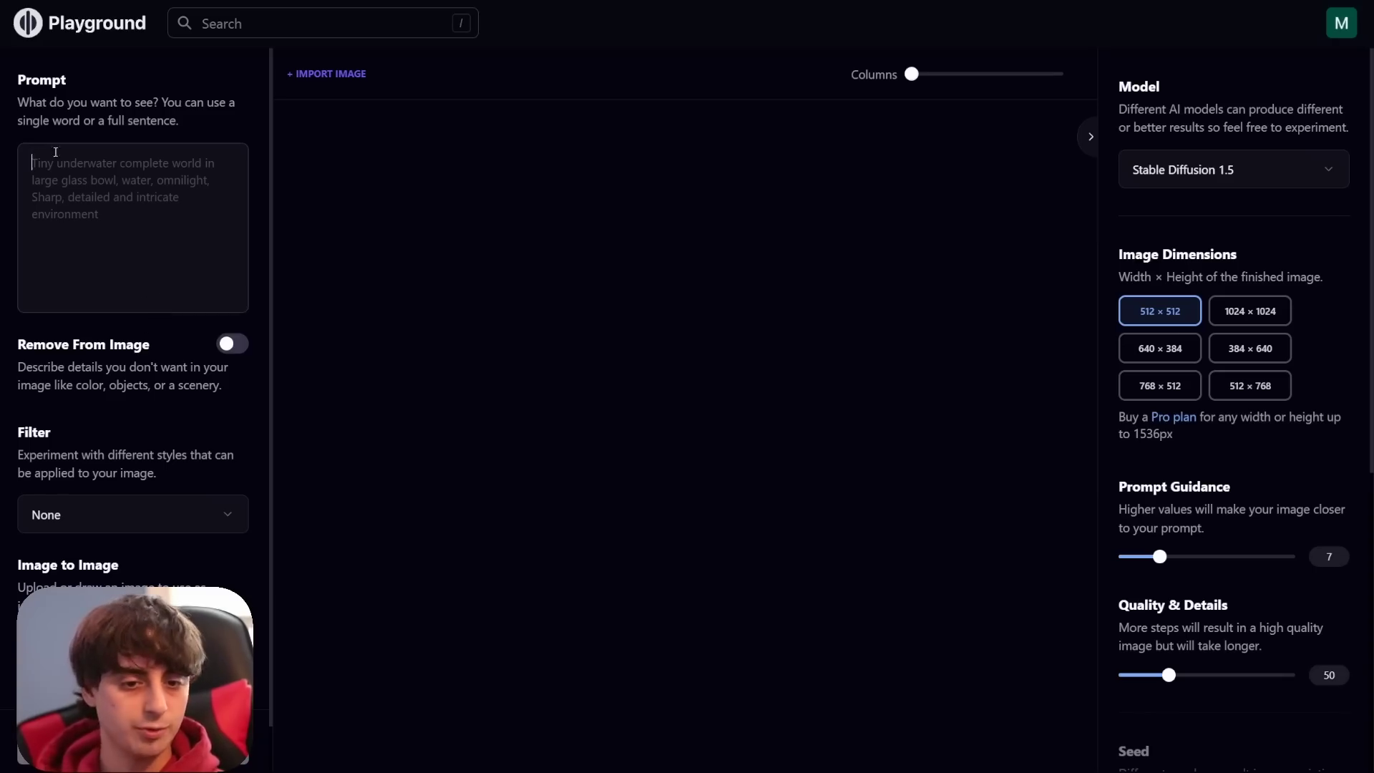
pyautogui.click(245, 345)
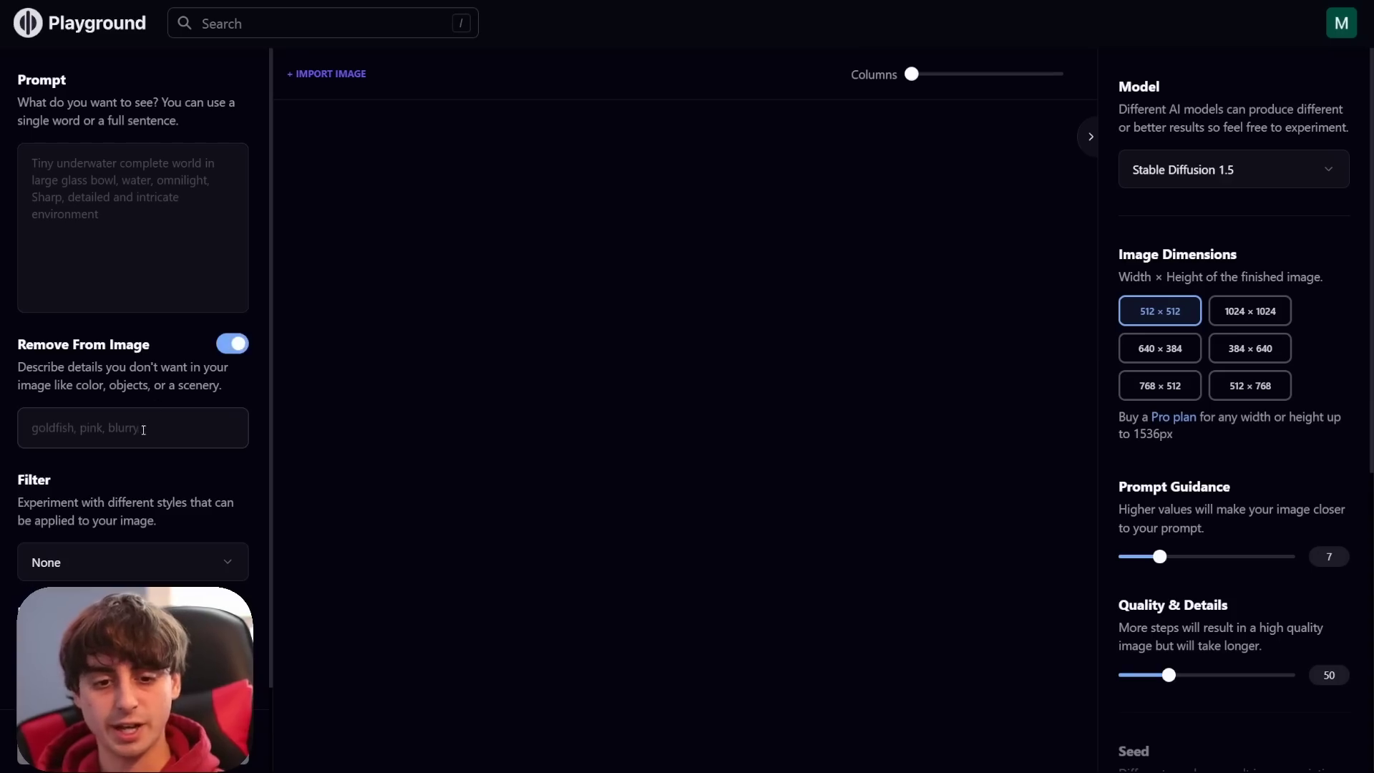
pyautogui.click(248, 347)
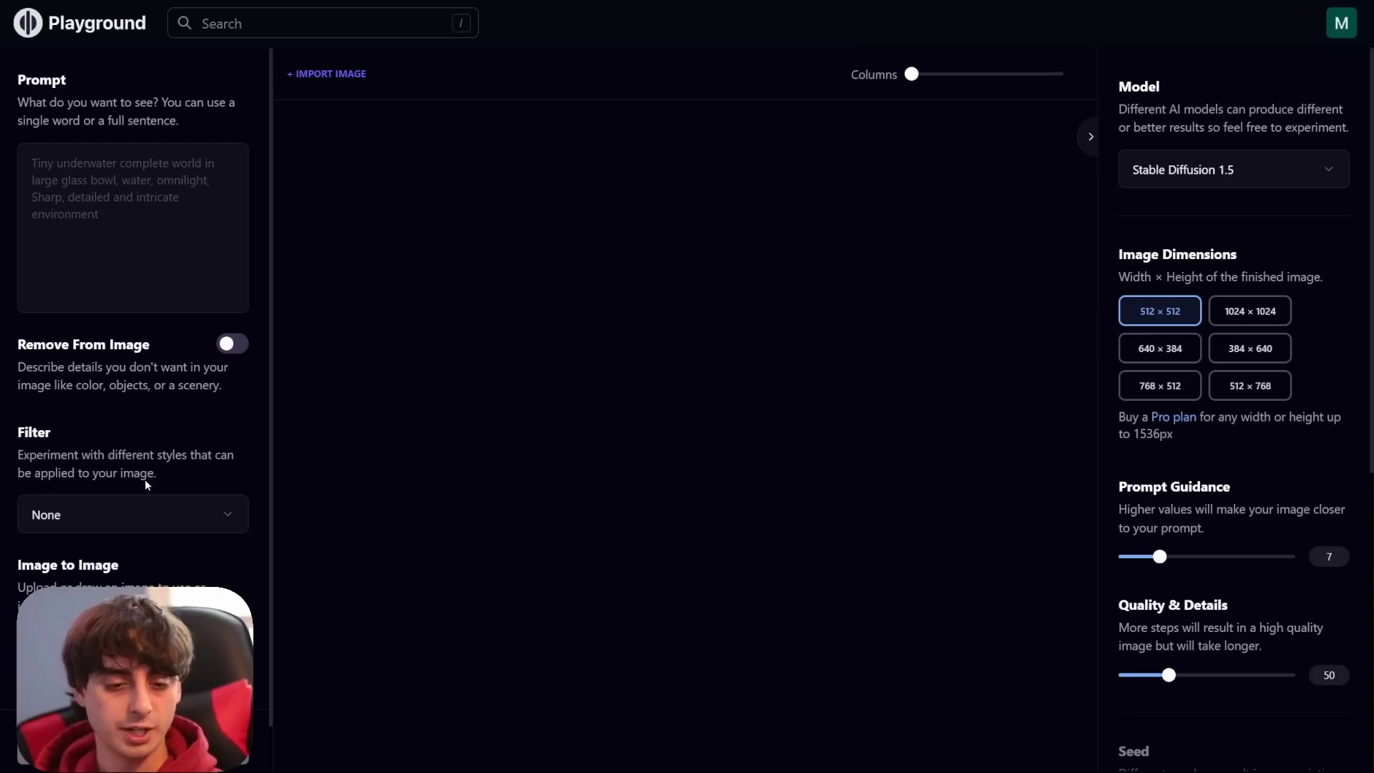
pyautogui.click(237, 347)
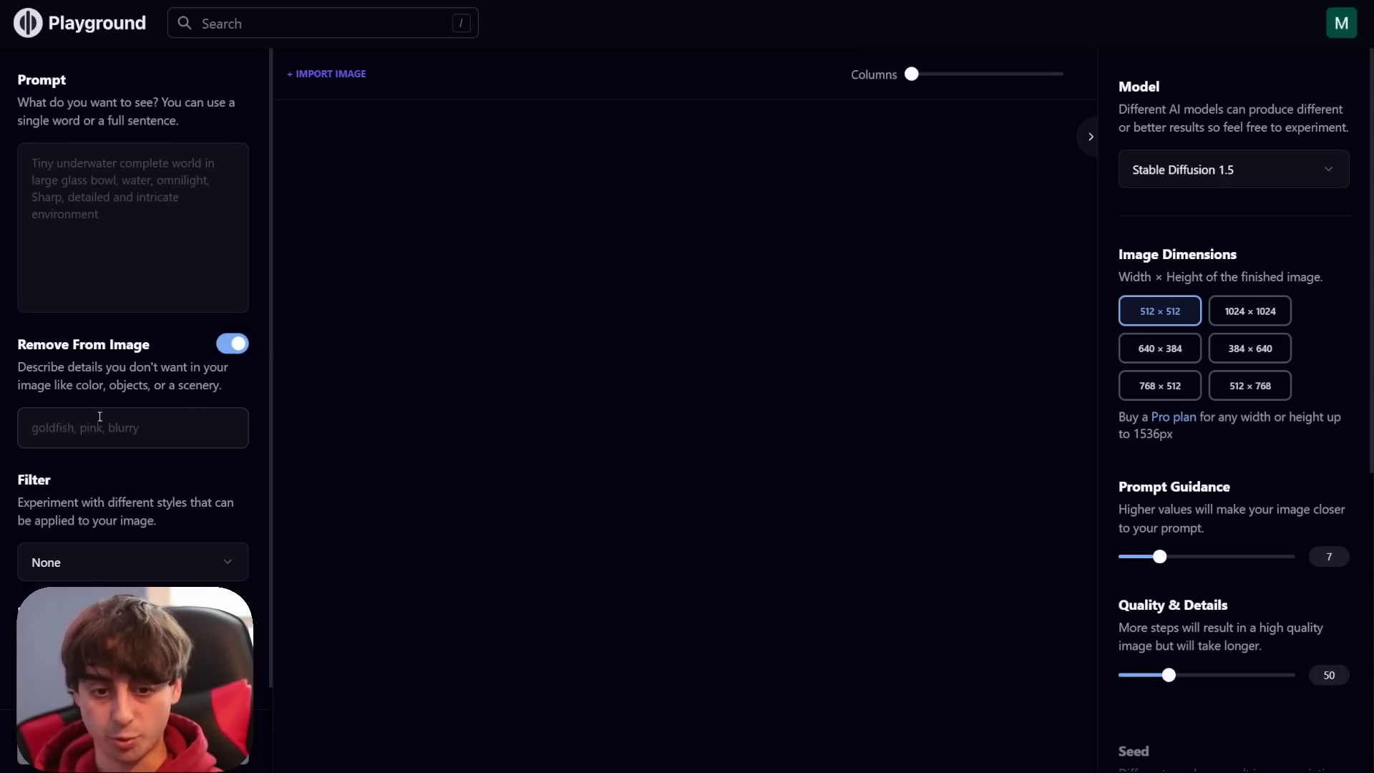
pyautogui.click(237, 346)
# Step: Open the collection of filters and browse the available image styles
pyautogui.click(101, 470)
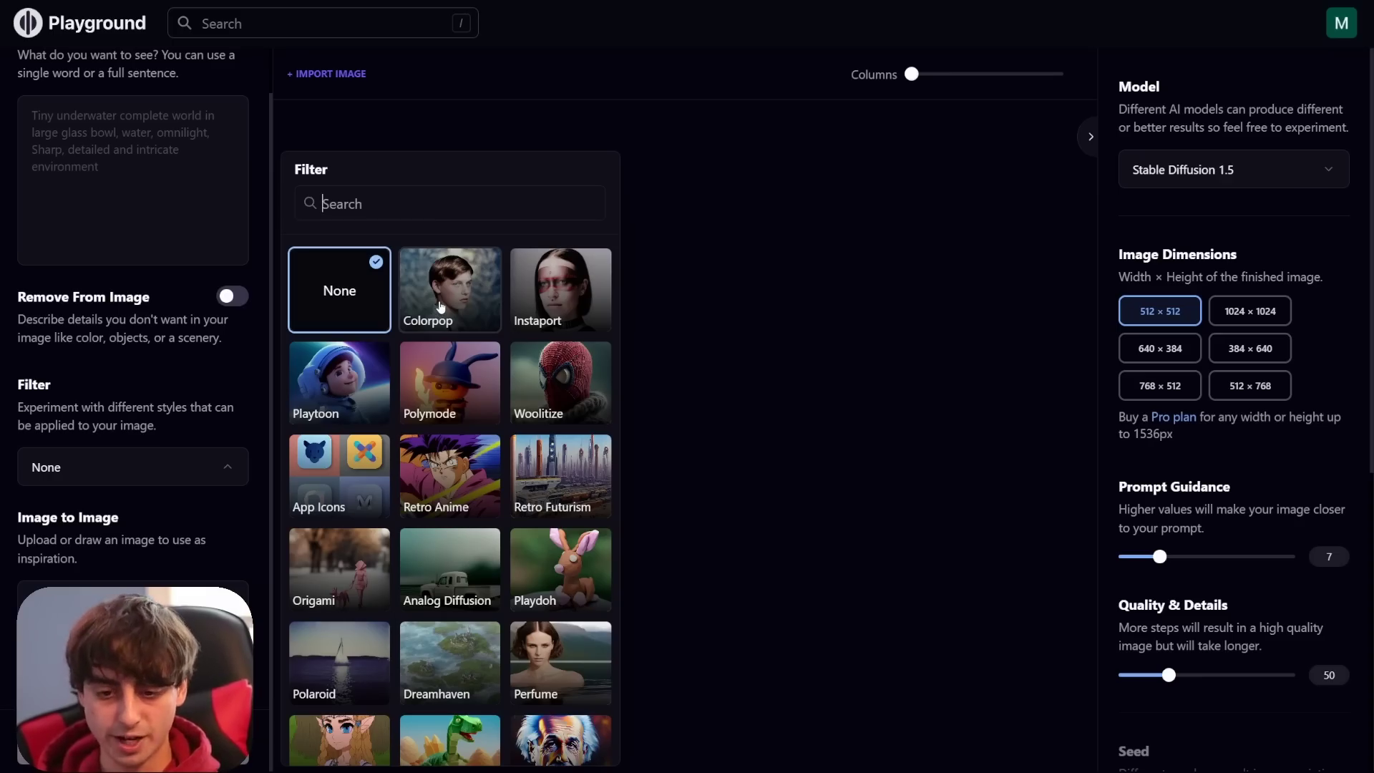
pyautogui.scroll(-2, 468, 309)
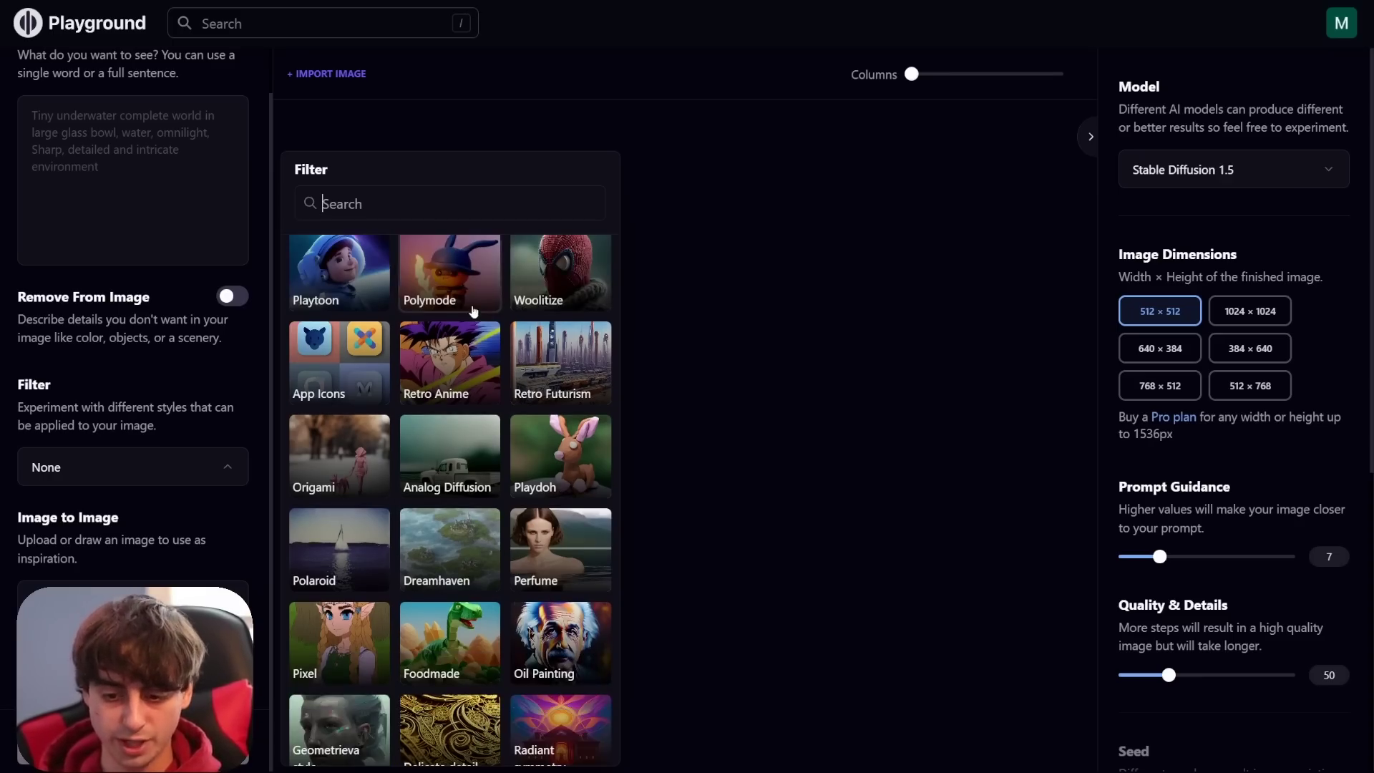
pyautogui.scroll(-1, 499, 366)
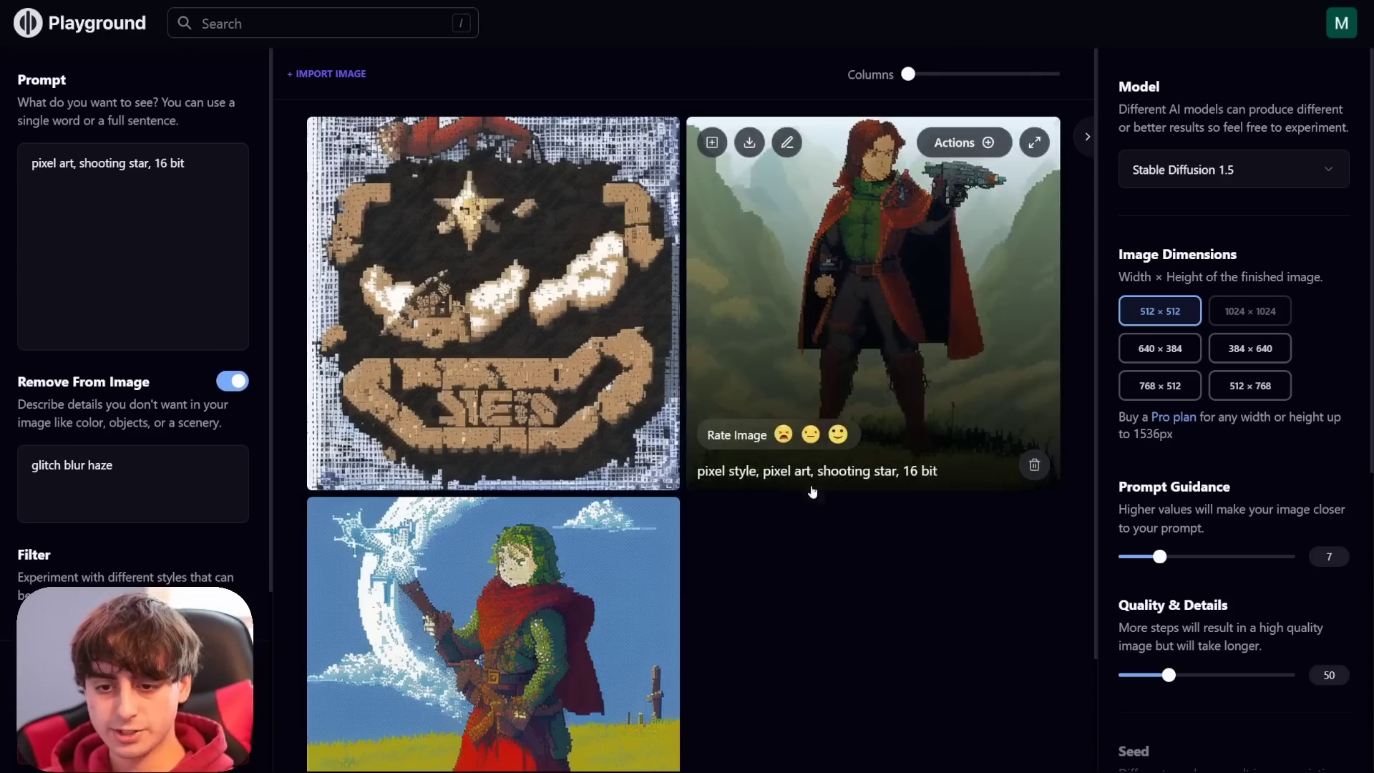
# Step: Review the pixel-style images and generate another set from the prompt "pixel art, shooting star, 16 bit"
pyautogui.scroll(-2, 715, 476)
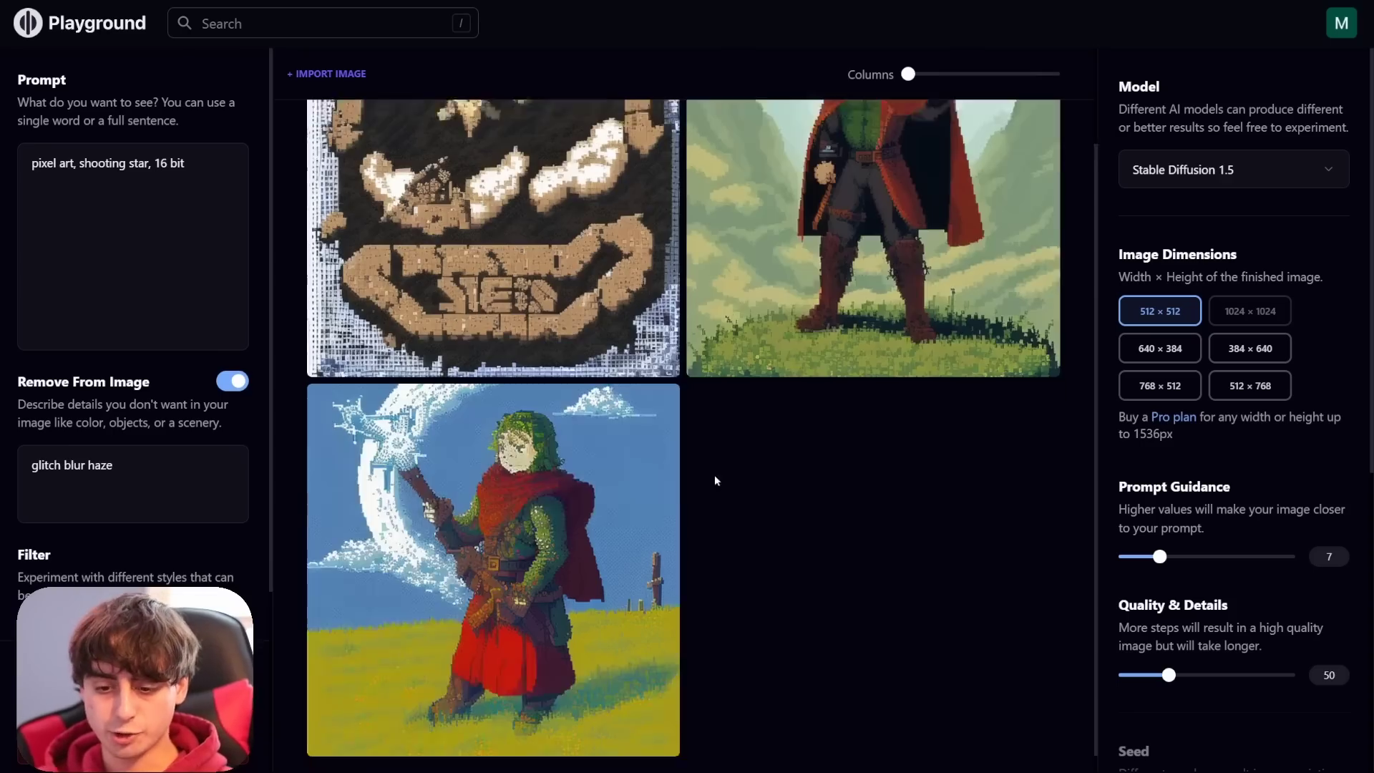
pyautogui.scroll(2, 776, 362)
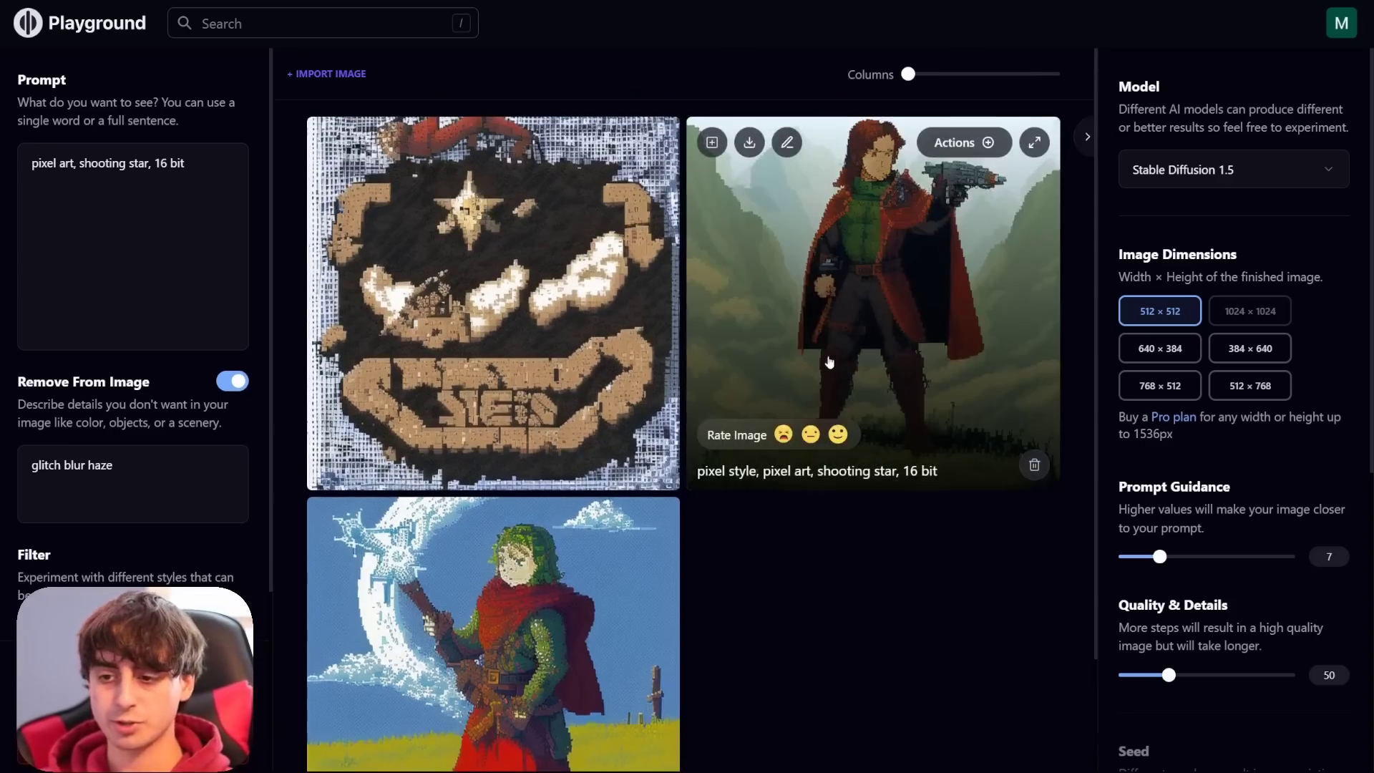
pyautogui.hotkey('ctrl', 'Return')
# Step: Compare the shooting-star images made with and without the Pixel filter, and open the available actions for the red-cloaked character image
pyautogui.scroll(-6, 782, 454)
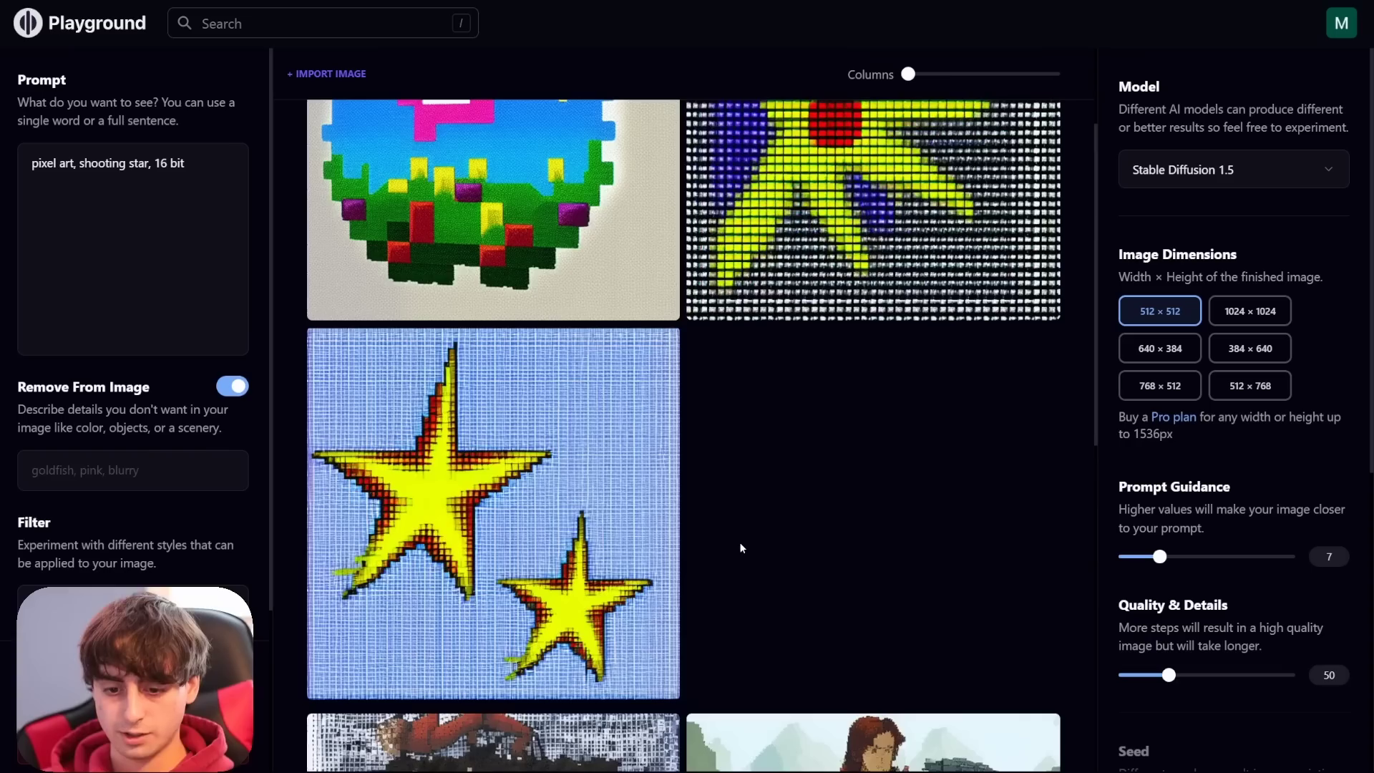
pyautogui.scroll(1, 740, 553)
pyautogui.scroll(-5, 741, 553)
pyautogui.scroll(9, 742, 556)
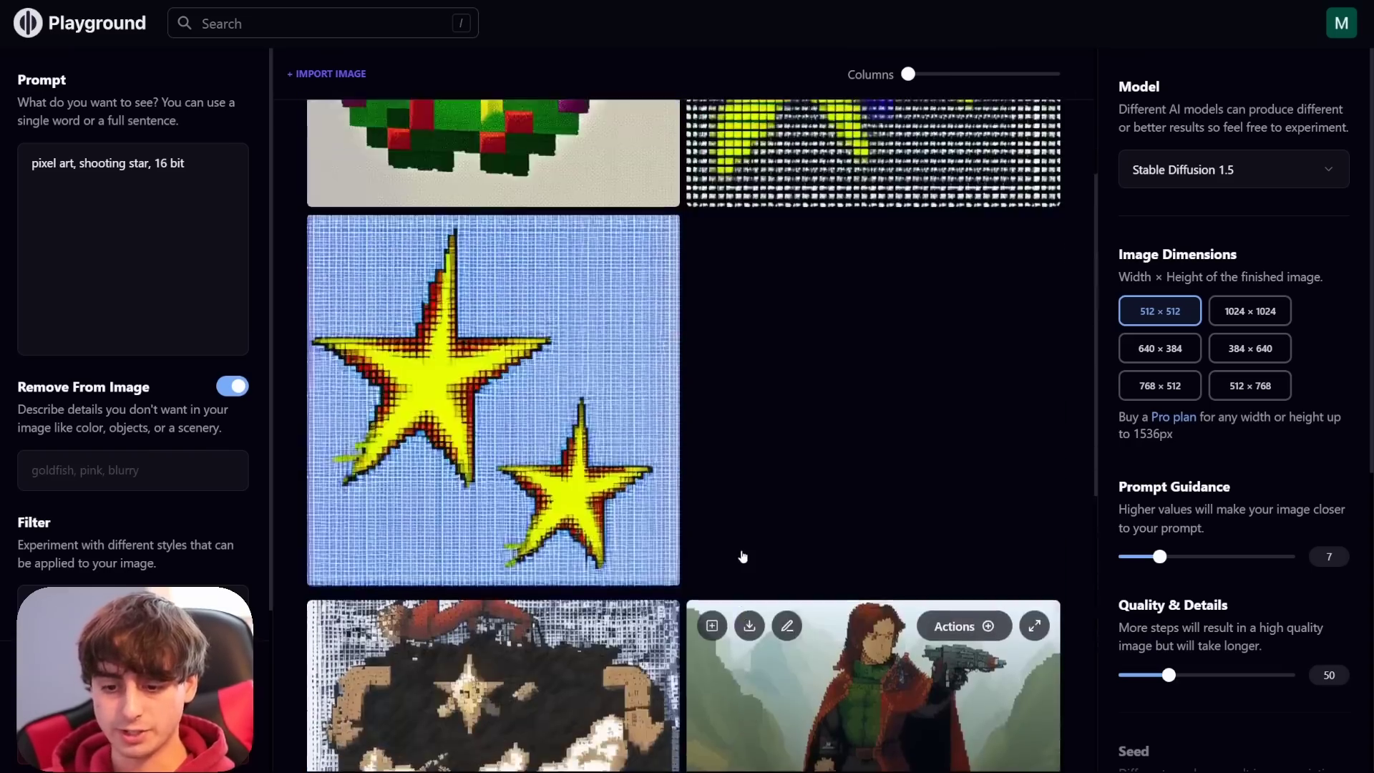
pyautogui.scroll(-5, 488, 609)
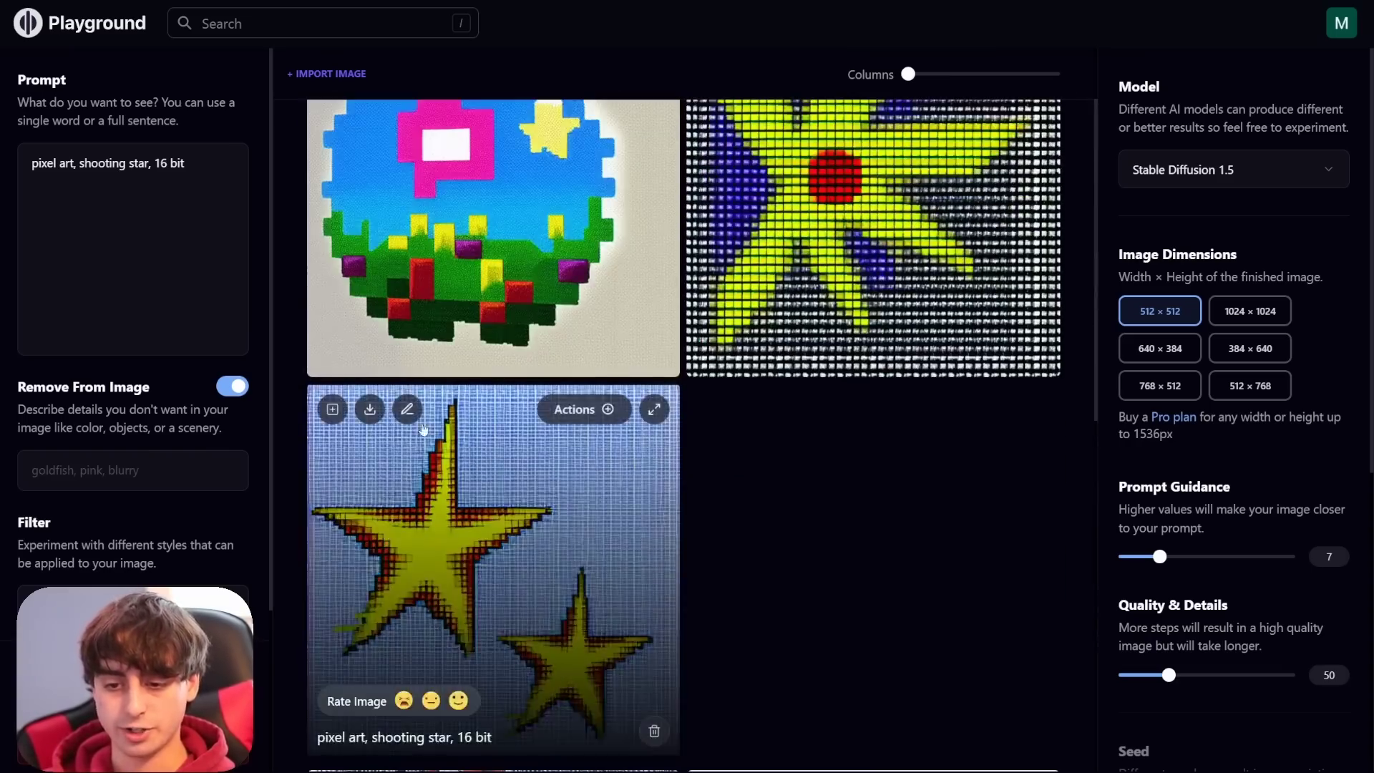
pyautogui.scroll(1, 515, 551)
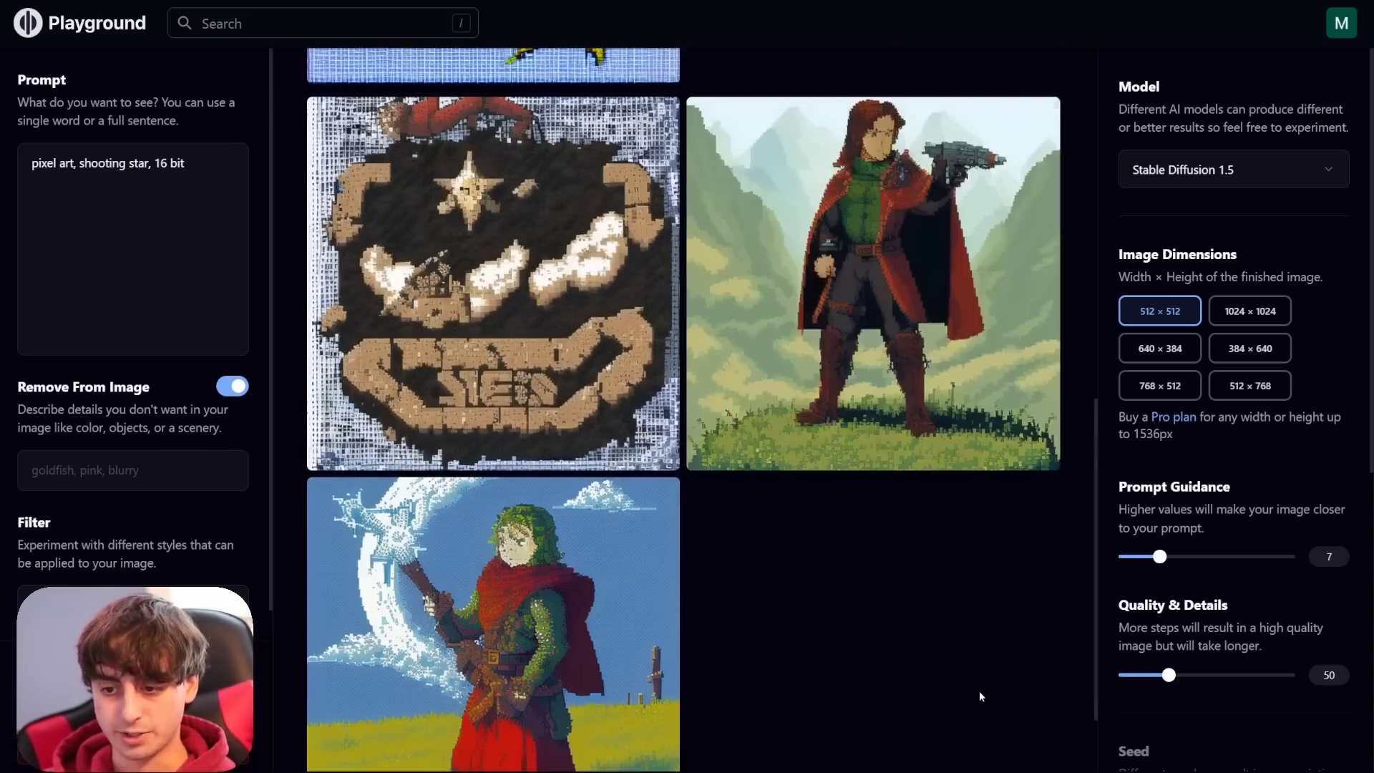
pyautogui.scroll(6, 977, 630)
pyautogui.scroll(5, 980, 682)
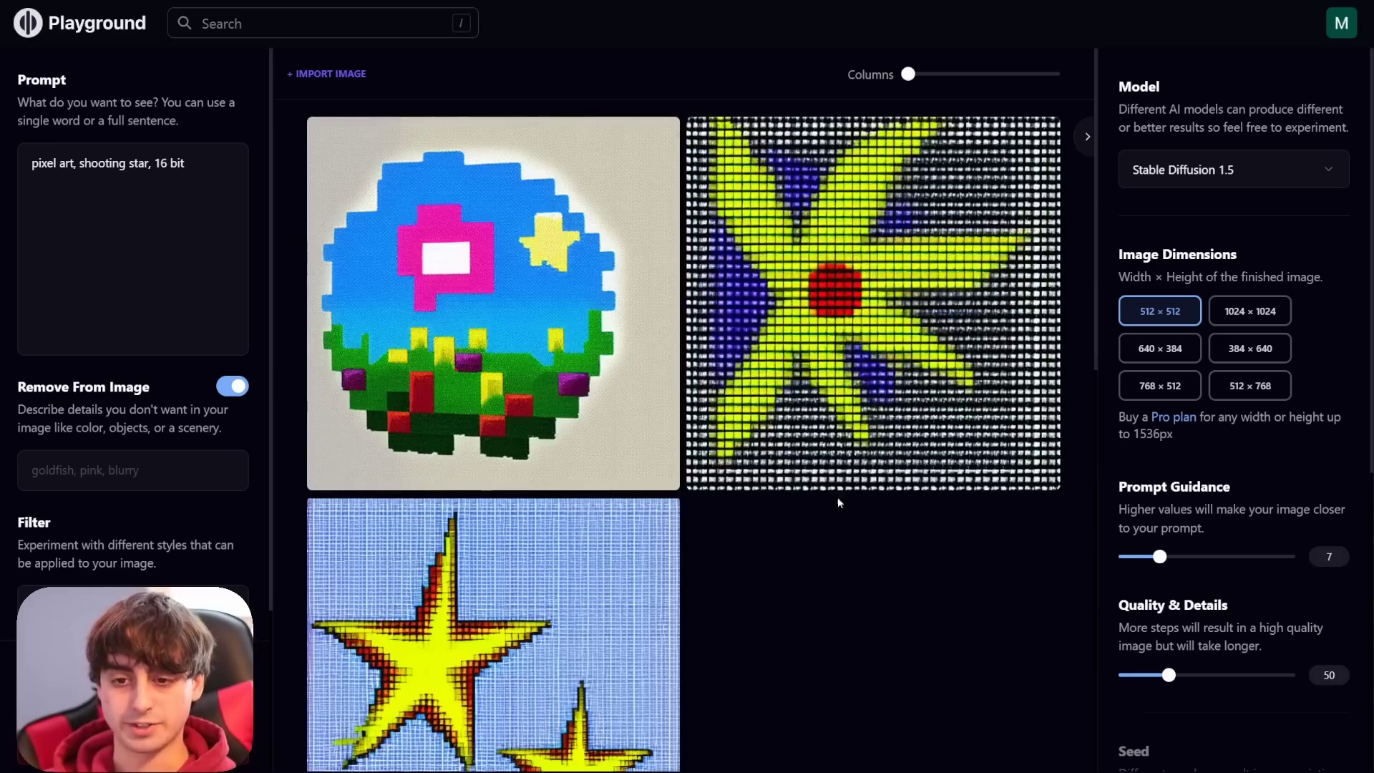
pyautogui.scroll(-10, 873, 300)
pyautogui.scroll(-3, 129, 515)
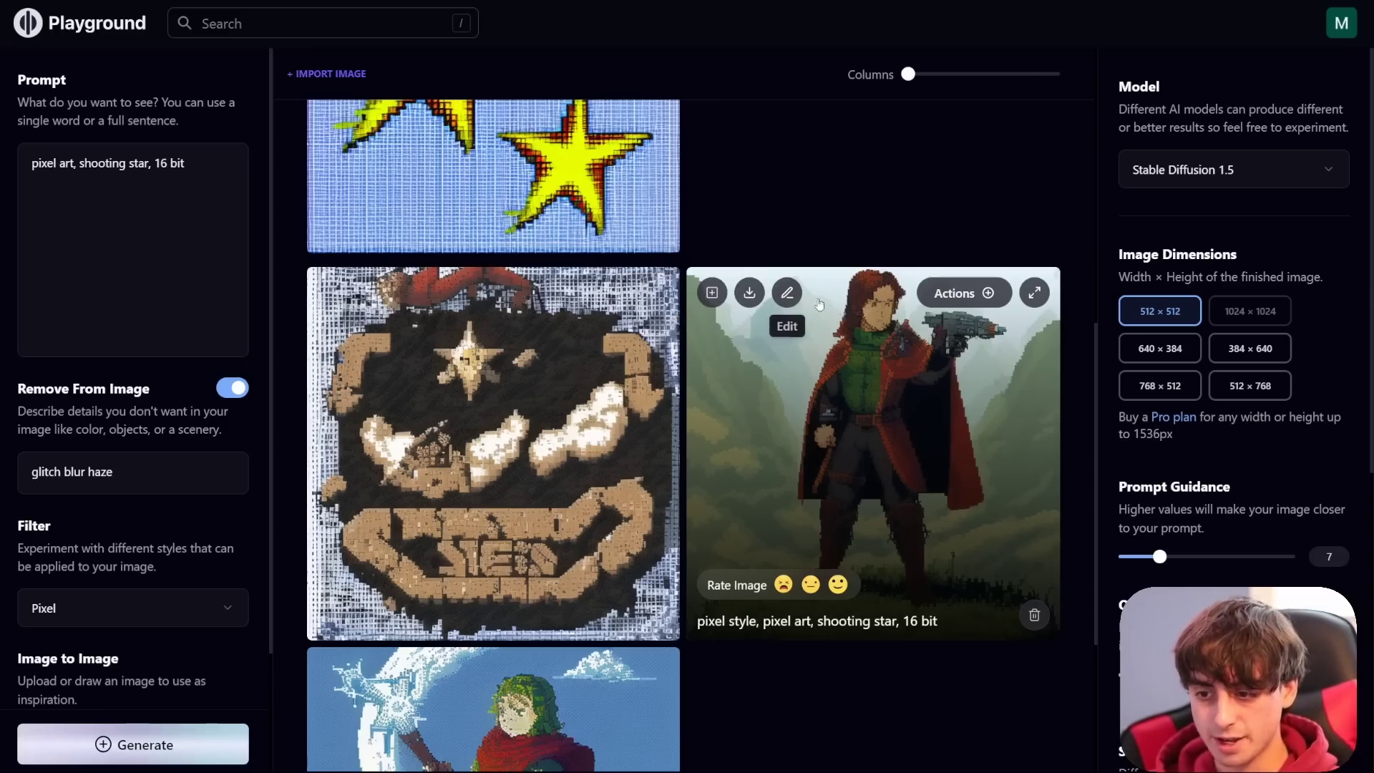
pyautogui.click(959, 292)
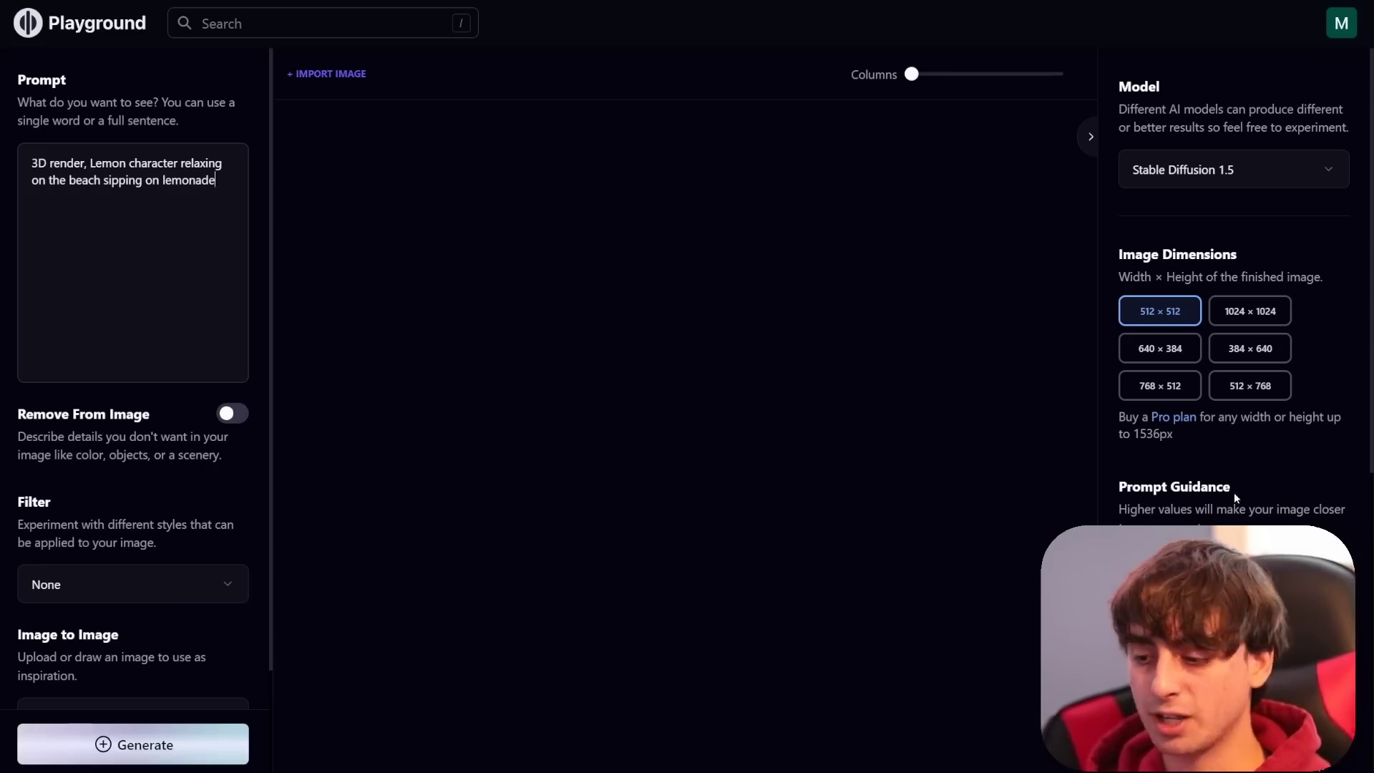
# Step: Generate images from the prompt "3D render, Lemon character relaxing on the beach sipping on lemonade" and review them
pyautogui.scroll(-7, 1234, 493)
pyautogui.click(51, 732)
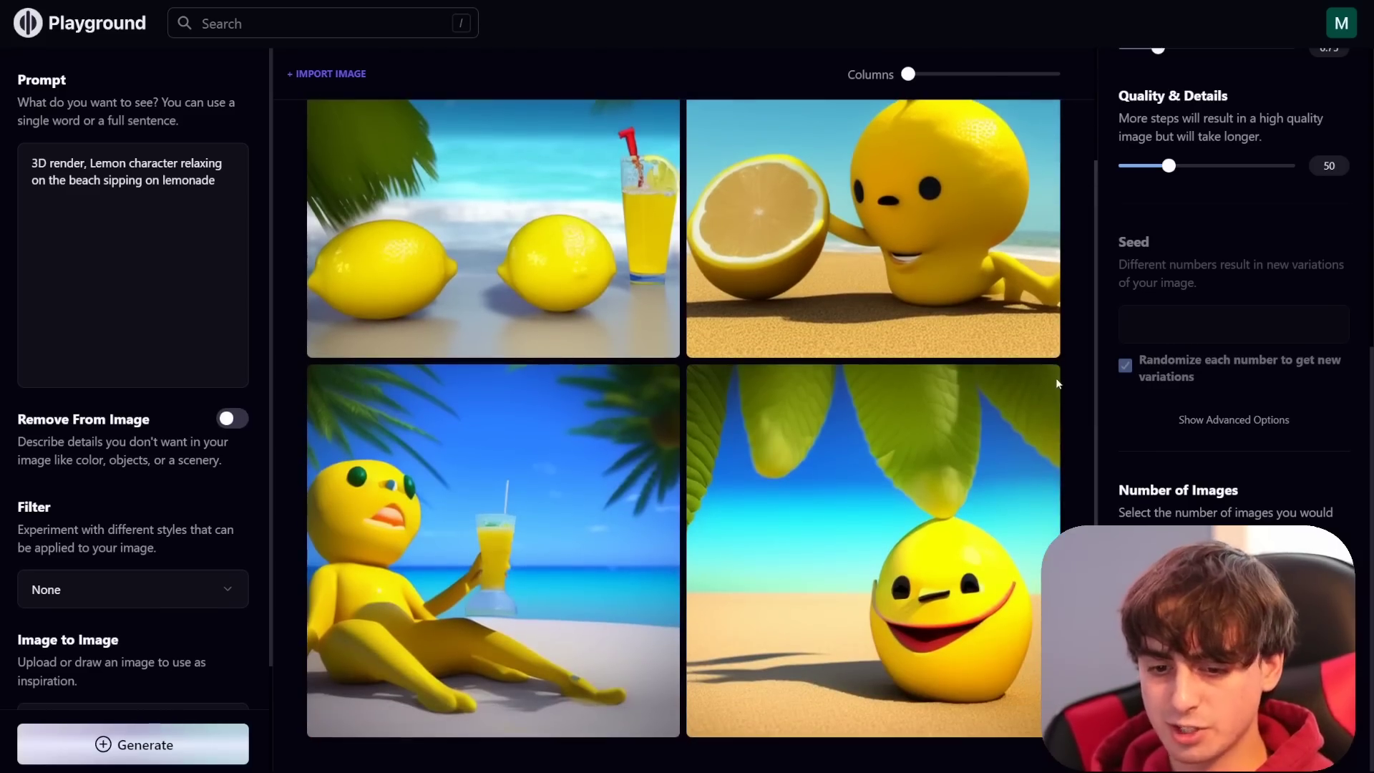
pyautogui.scroll(2, 1071, 299)
pyautogui.moveTo(820, 303)
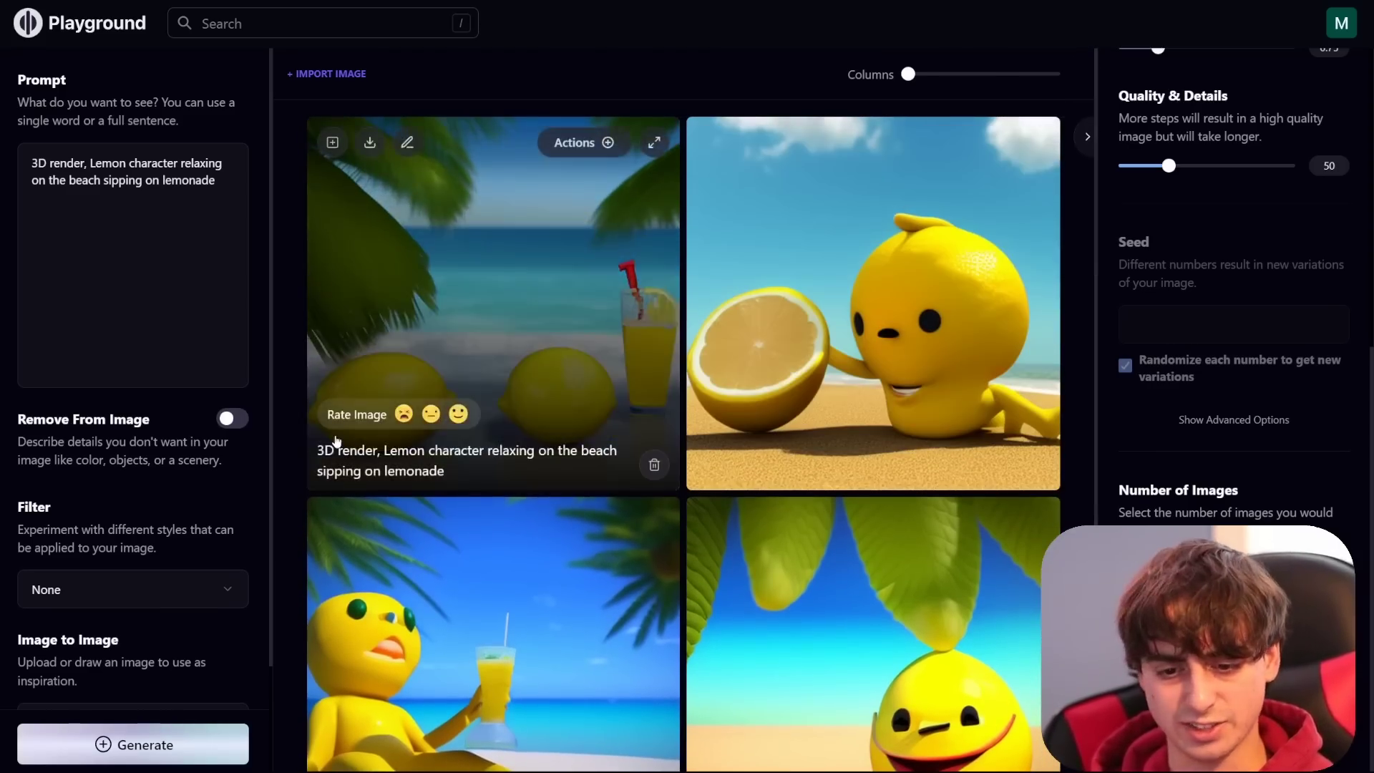
# Step: Browse the filter styles, apply the Playtoon filter to the lemon beach prompt, and generate new images
pyautogui.click(164, 589)
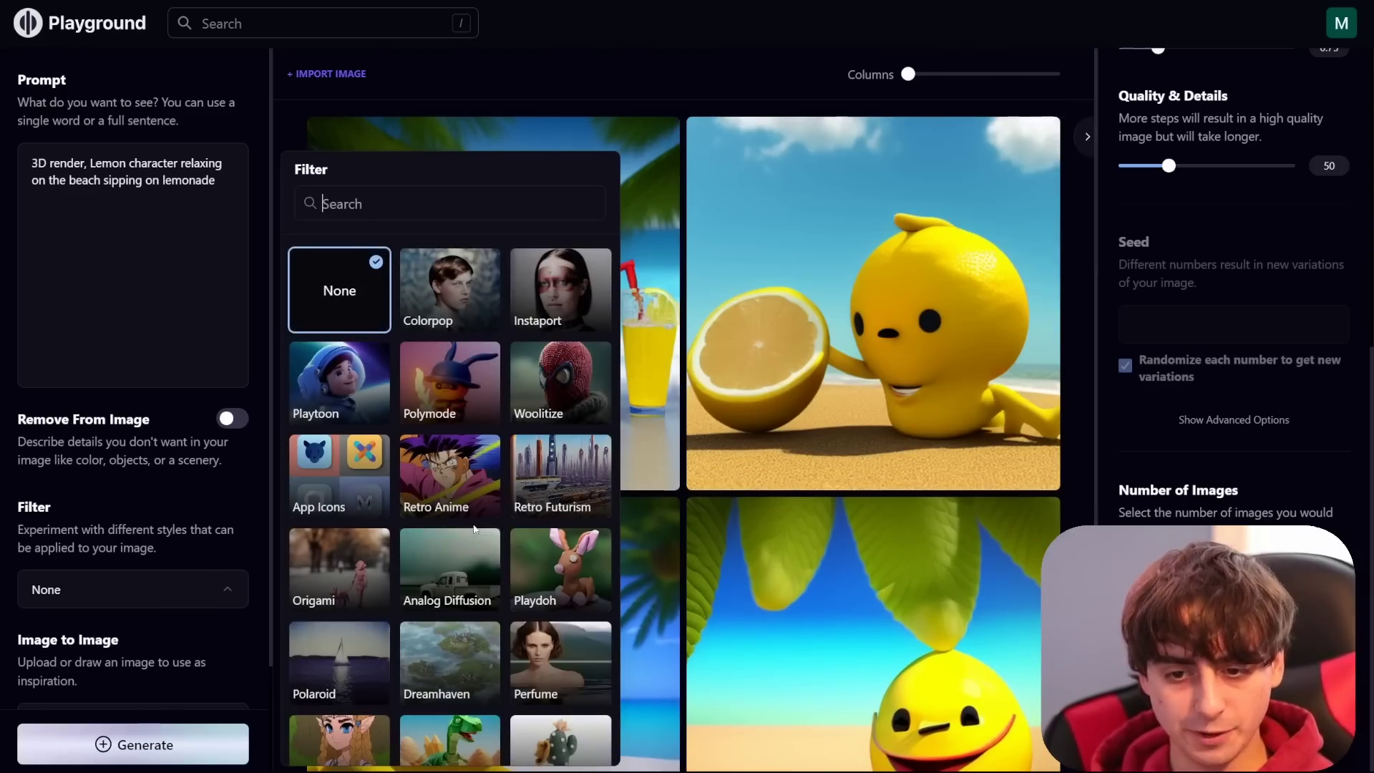
pyautogui.scroll(-1, 471, 540)
pyautogui.scroll(-2, 474, 533)
pyautogui.scroll(3, 474, 529)
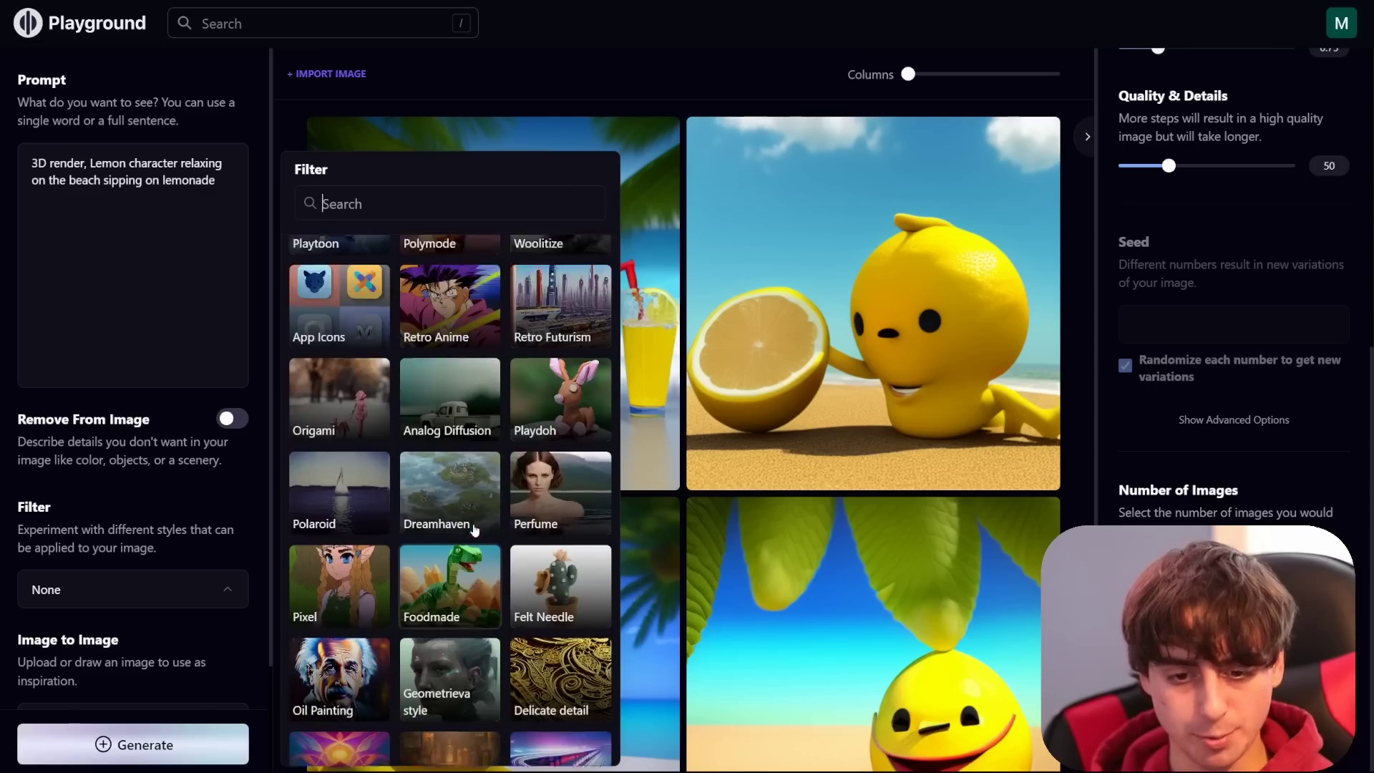
pyautogui.click(340, 390)
pyautogui.click(157, 741)
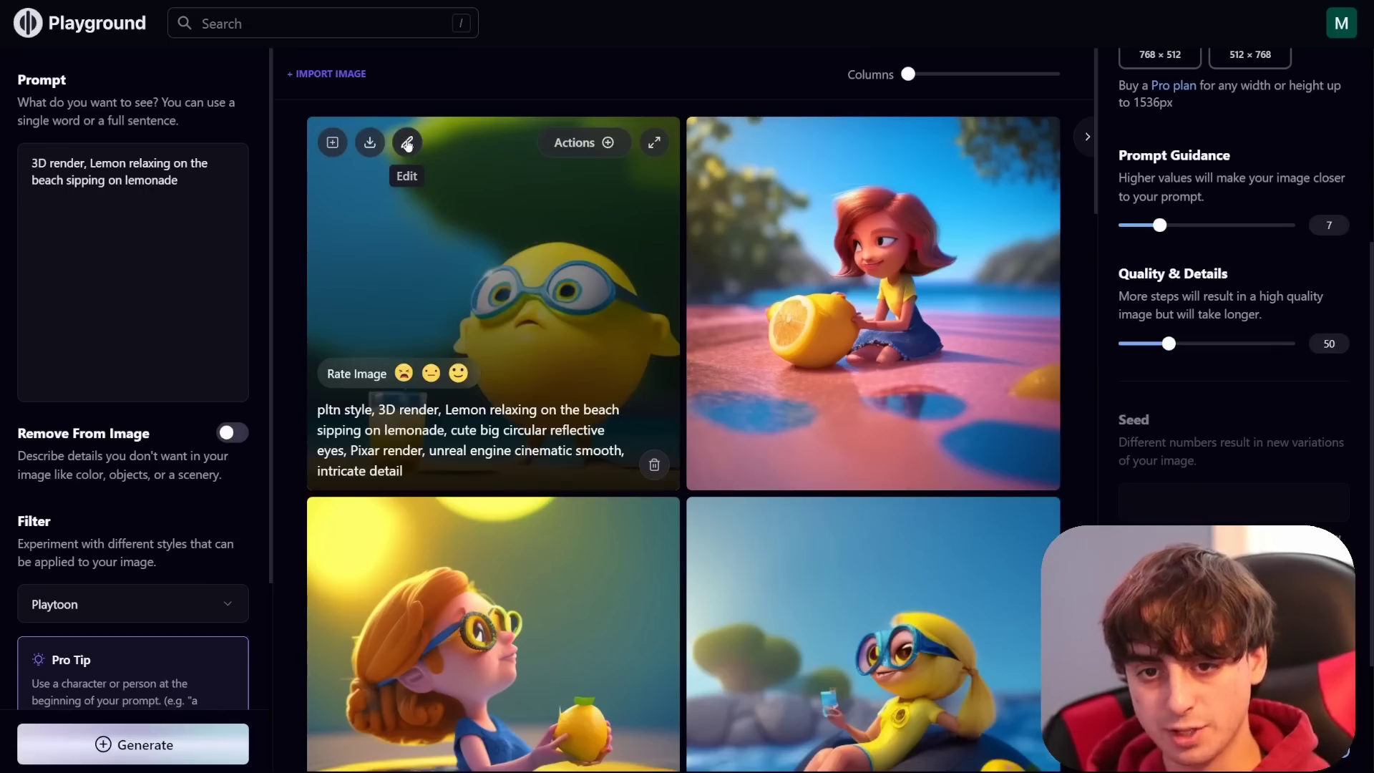
# Step: Open the image of the round lemon character wearing goggles for editing, with Remove From Image left off
pyautogui.click(407, 146)
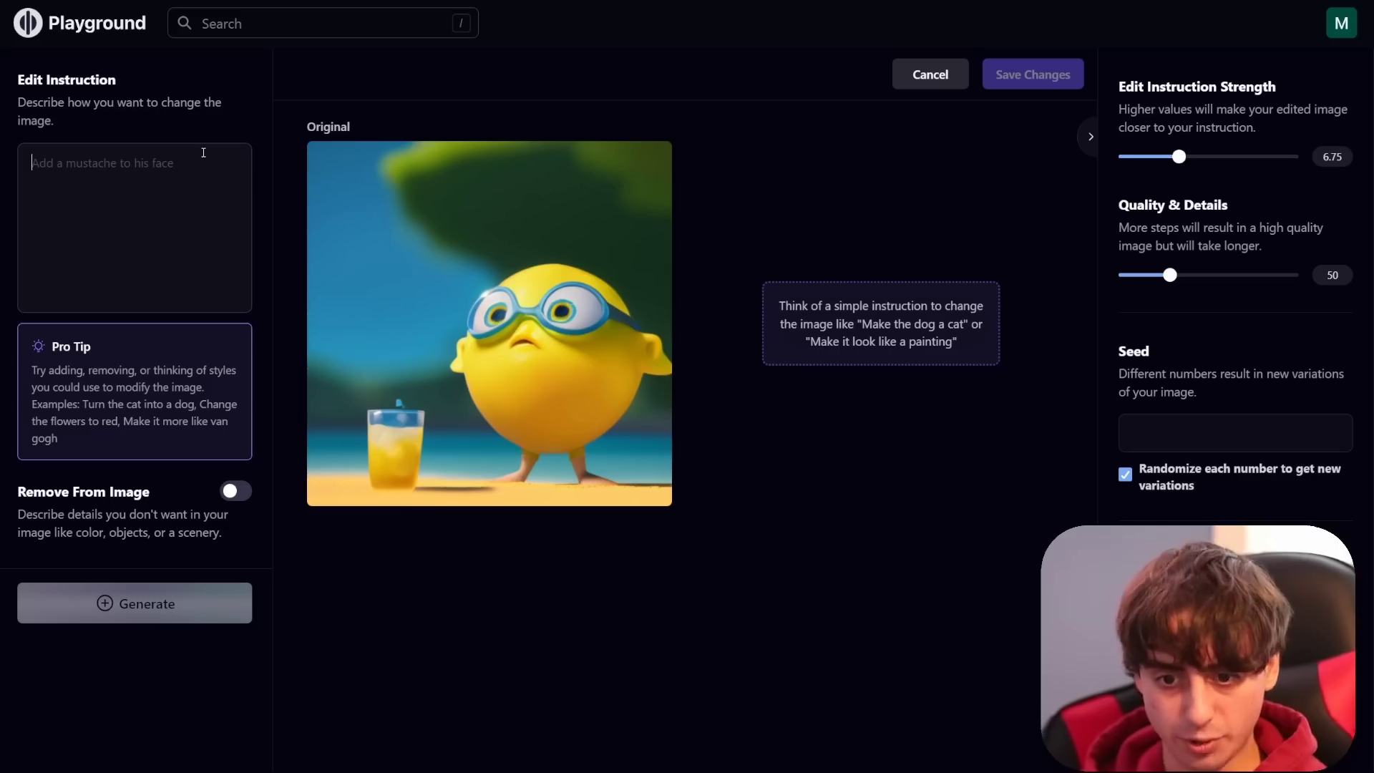
pyautogui.click(237, 491)
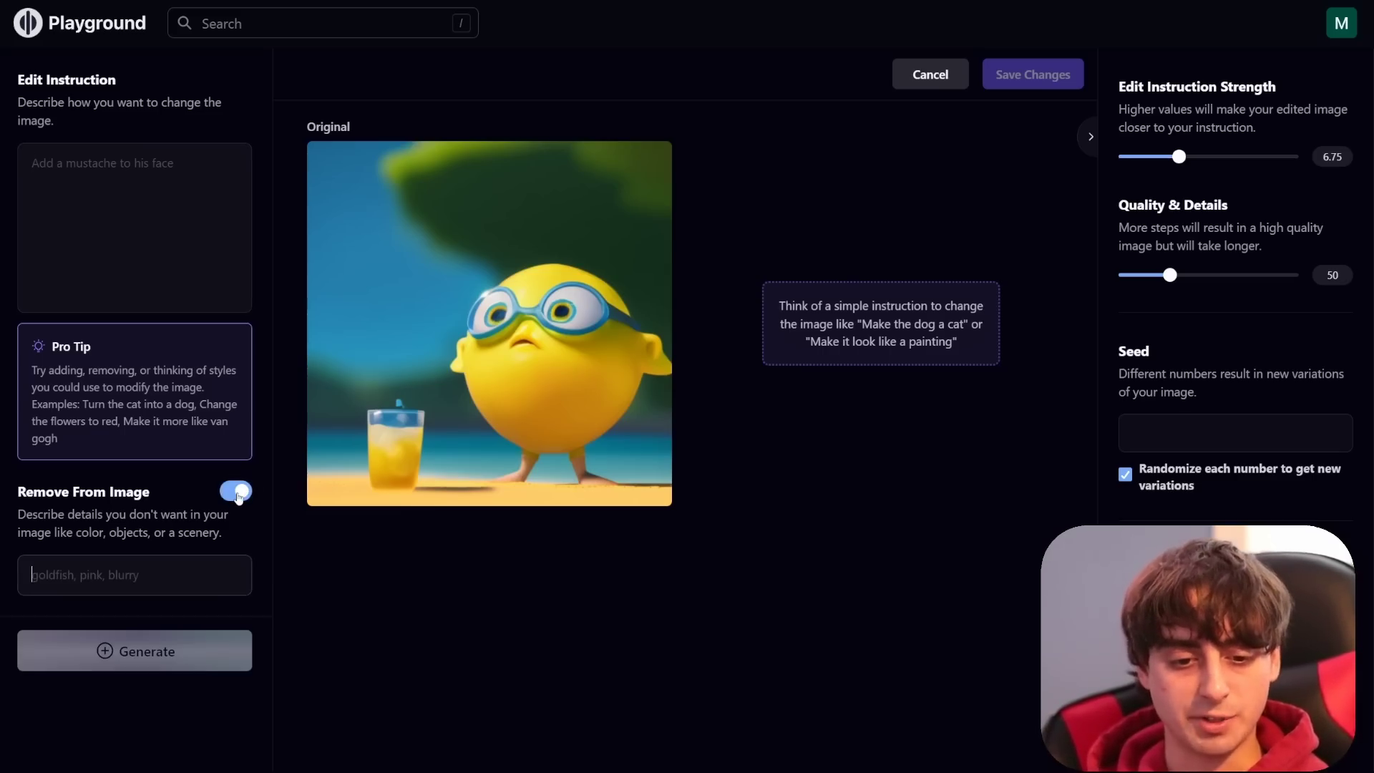
pyautogui.click(236, 492)
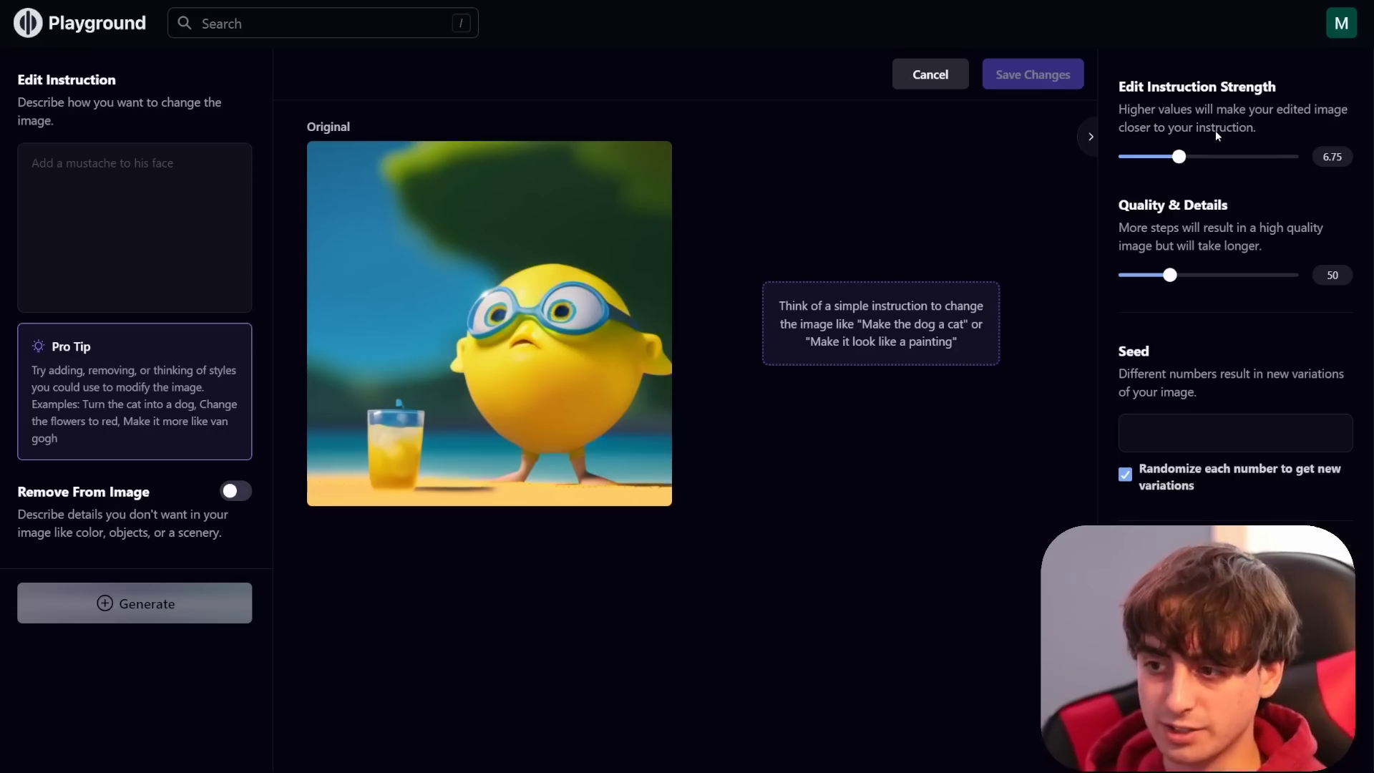
# Step: Open the mask controls for the lemon image and close them without painting a mask
pyautogui.click(143, 202)
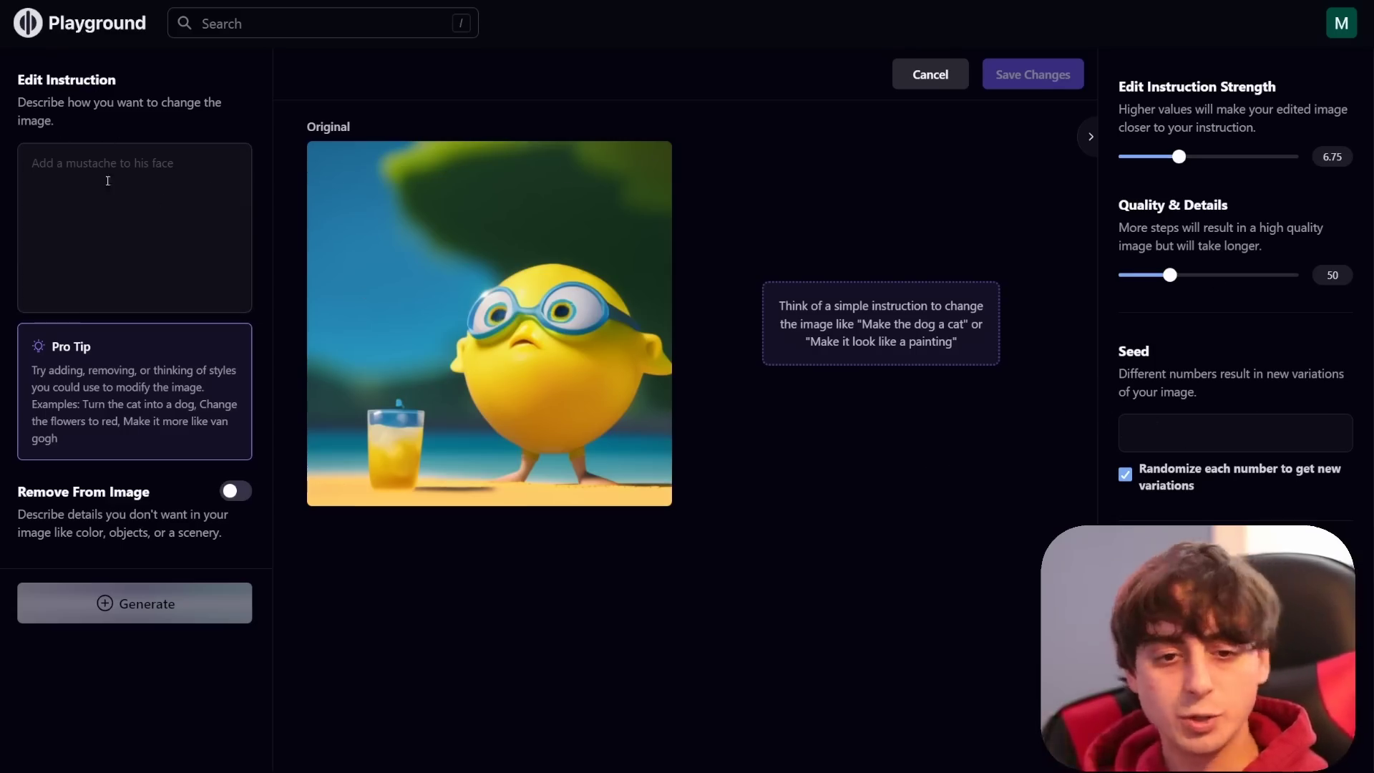
pyautogui.moveTo(612, 225)
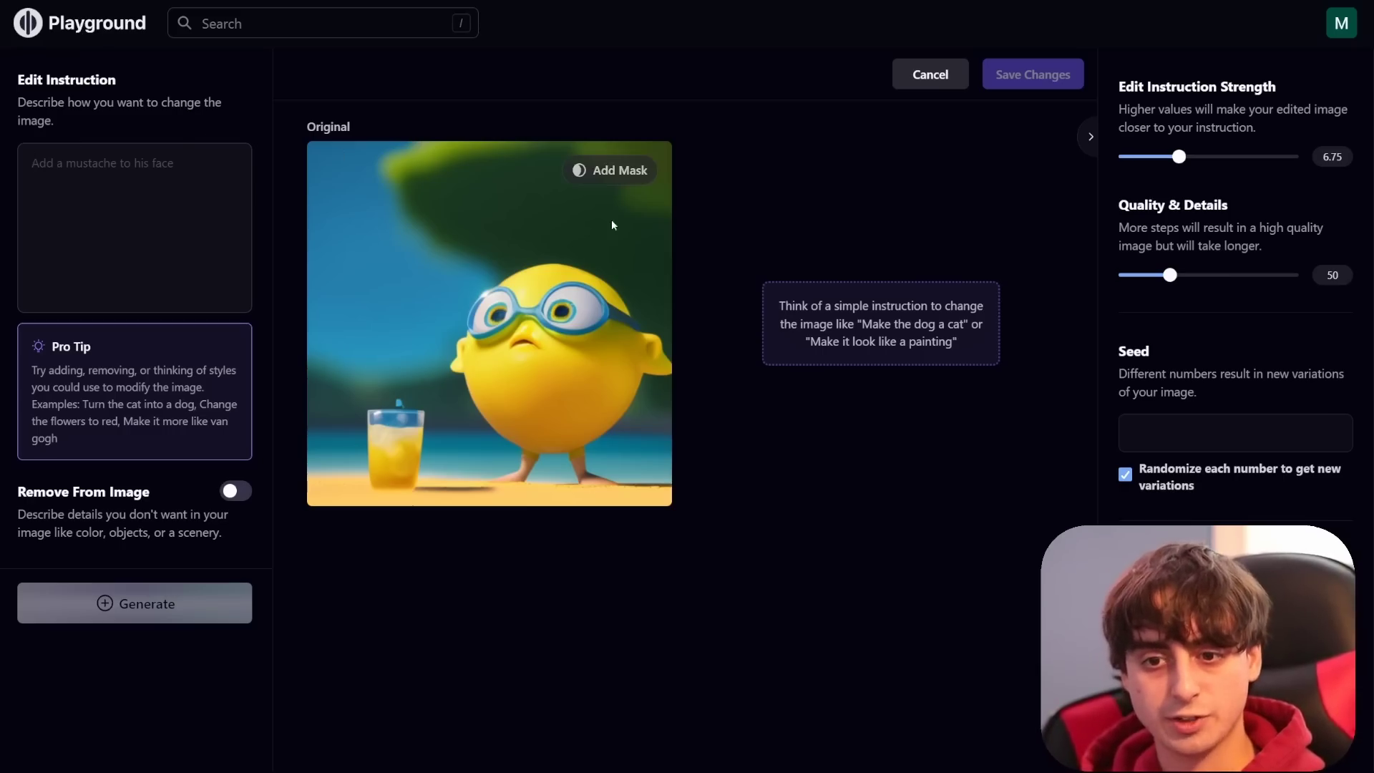
pyautogui.click(612, 179)
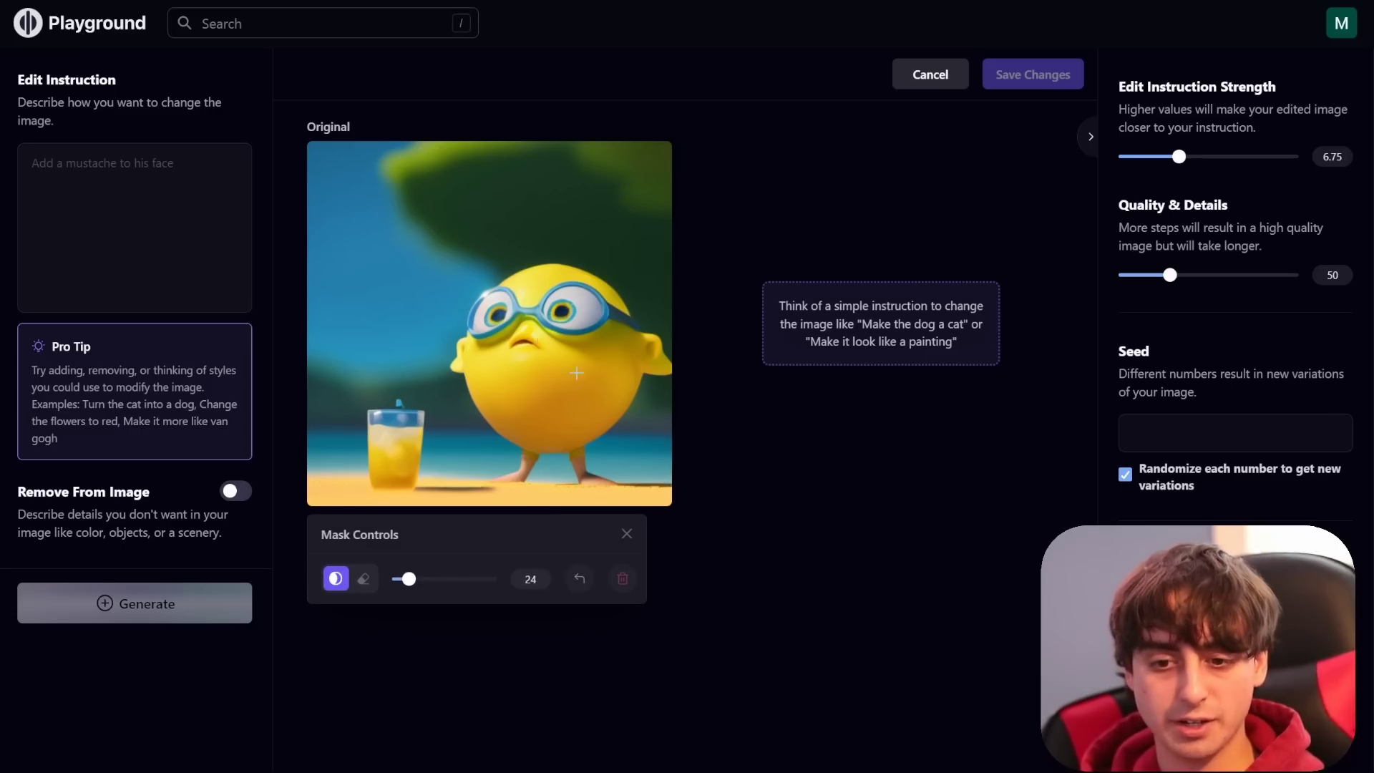
pyautogui.click(626, 534)
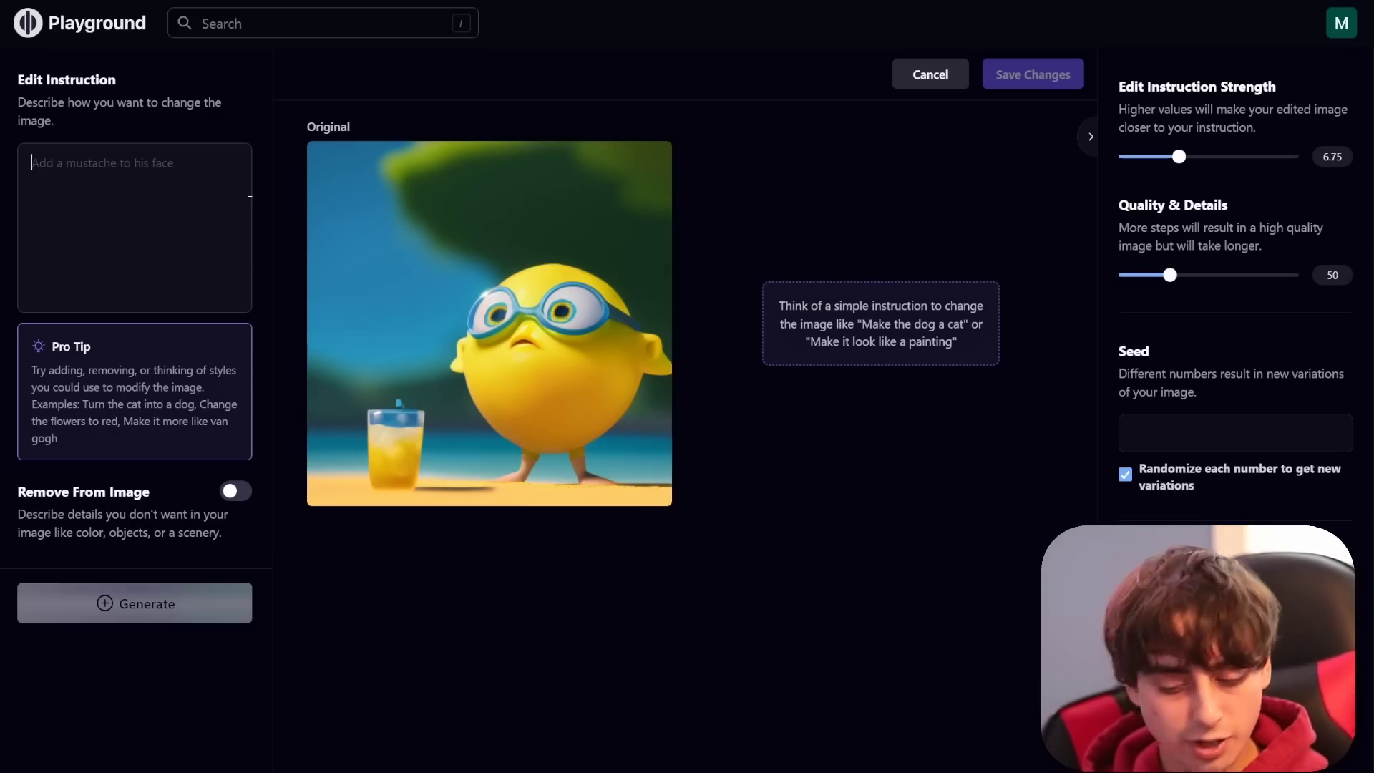
# Step: Enter the edit instruction "make it night time and fireworks in the background" for the lemon image
pyautogui.write('make it night time and fireworks in the background')
pyautogui.hotkey('ctrl', 'a')
pyautogui.click(149, 199)
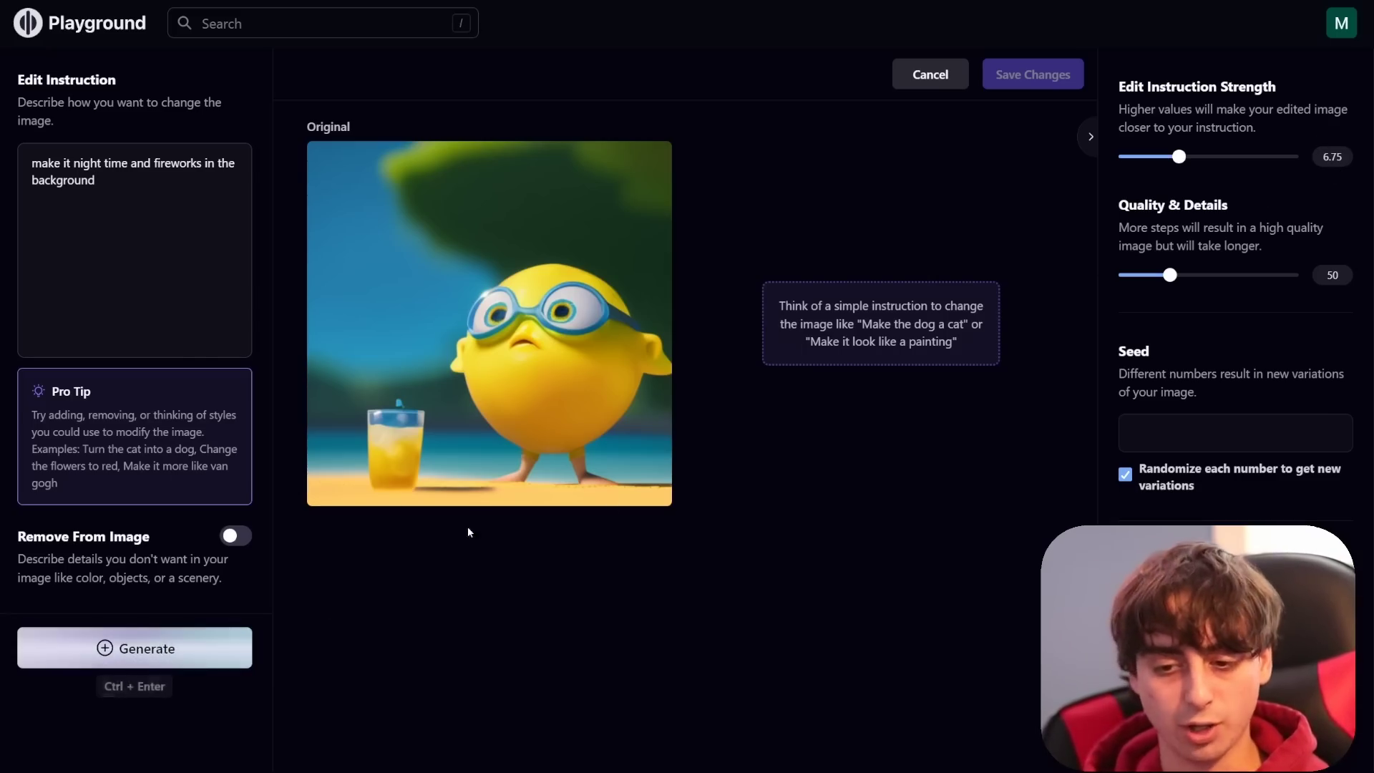
# Step: Generate the night-time fireworks edit, and regenerate it with Edit Instruction Strength set to 16
pyautogui.click(154, 648)
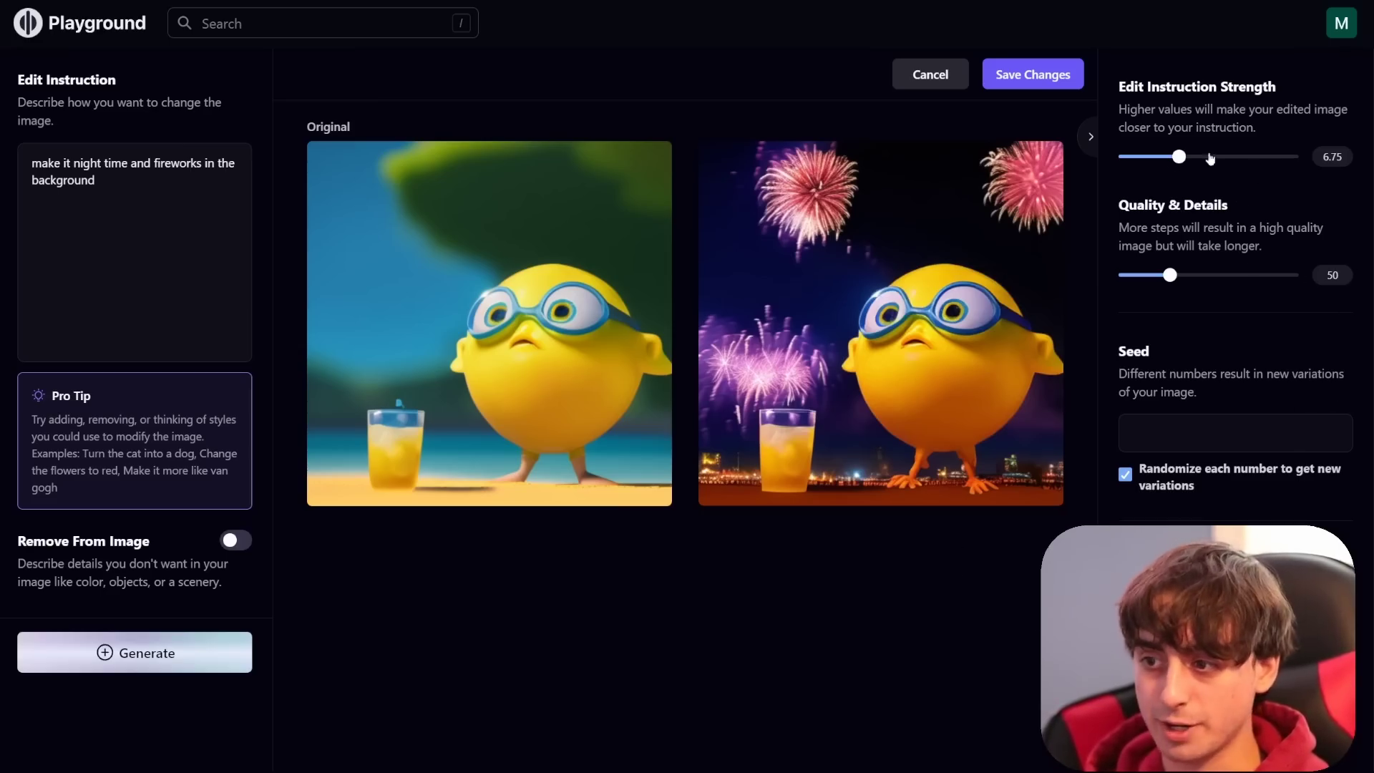
pyautogui.doubleClick(1323, 156)
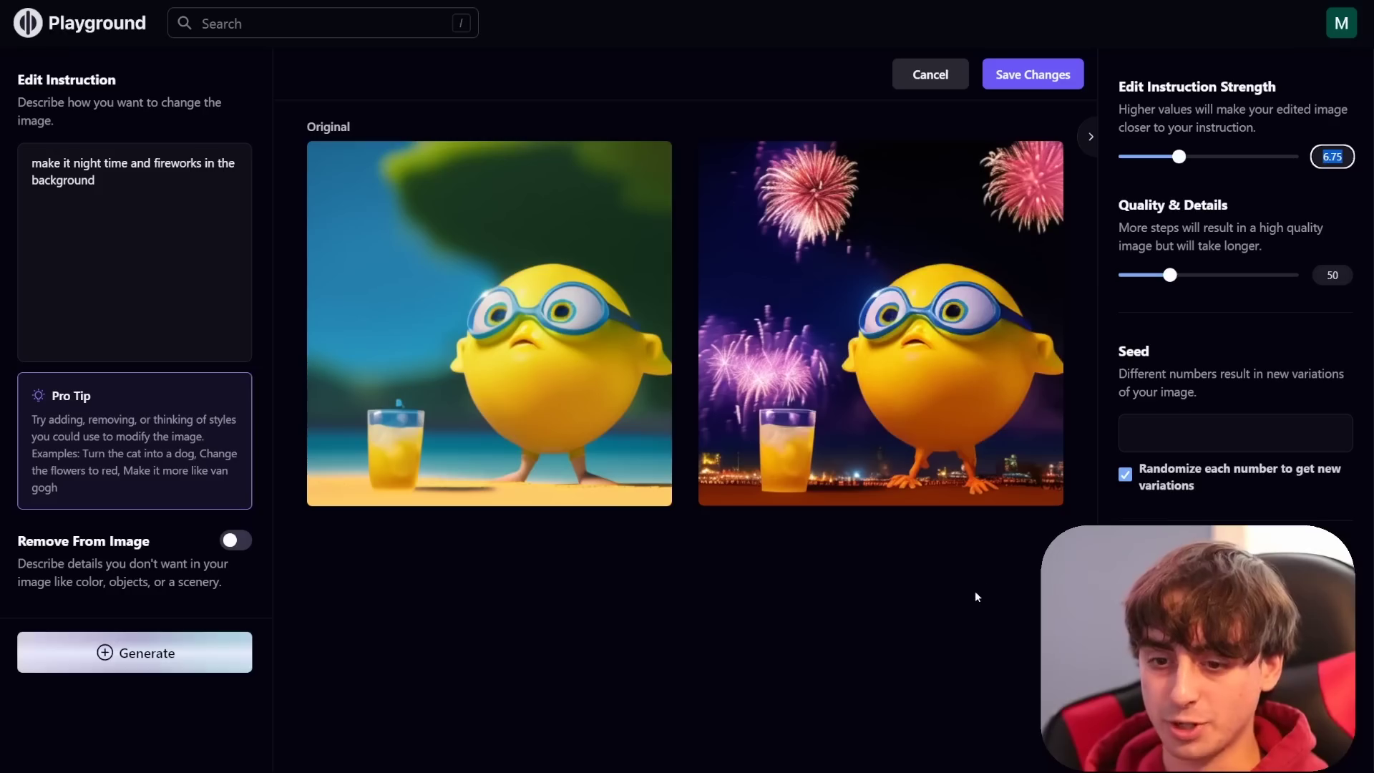
pyautogui.click(1300, 244)
pyautogui.moveTo(1178, 156); pyautogui.dragTo(1263, 156)
pyautogui.click(181, 685)
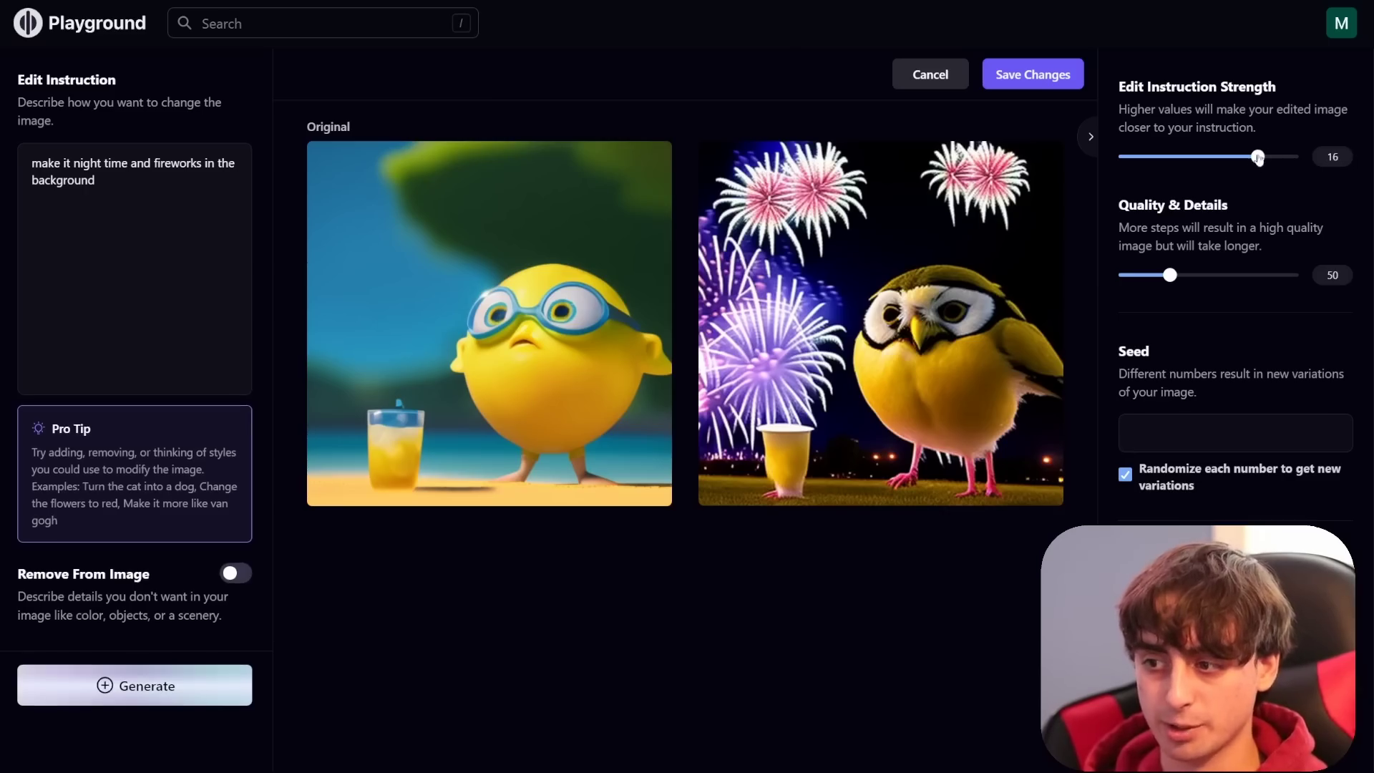
# Step: Regenerate the fireworks edit at Edit Instruction Strength 1.5 and again at 6.75
pyautogui.moveTo(1262, 156); pyautogui.dragTo(1132, 157)
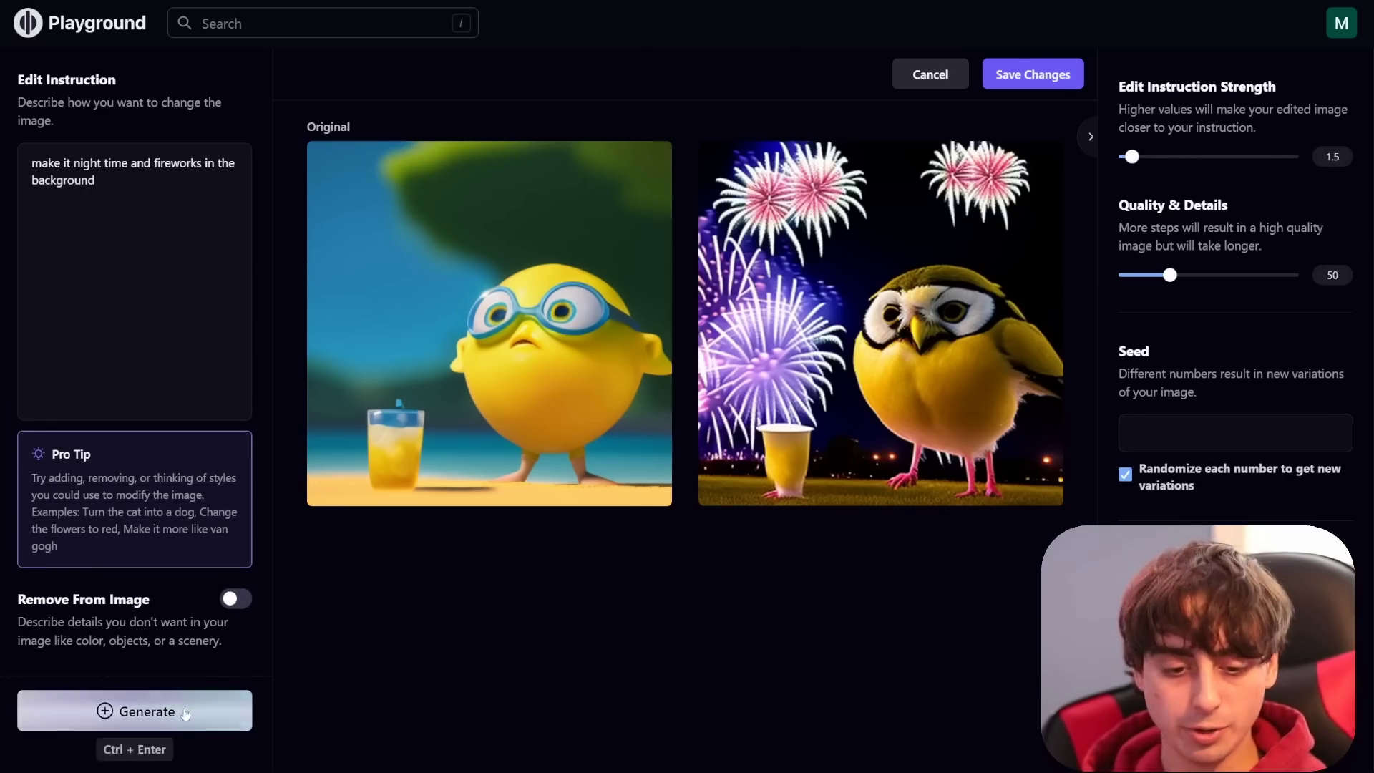
pyautogui.click(134, 710)
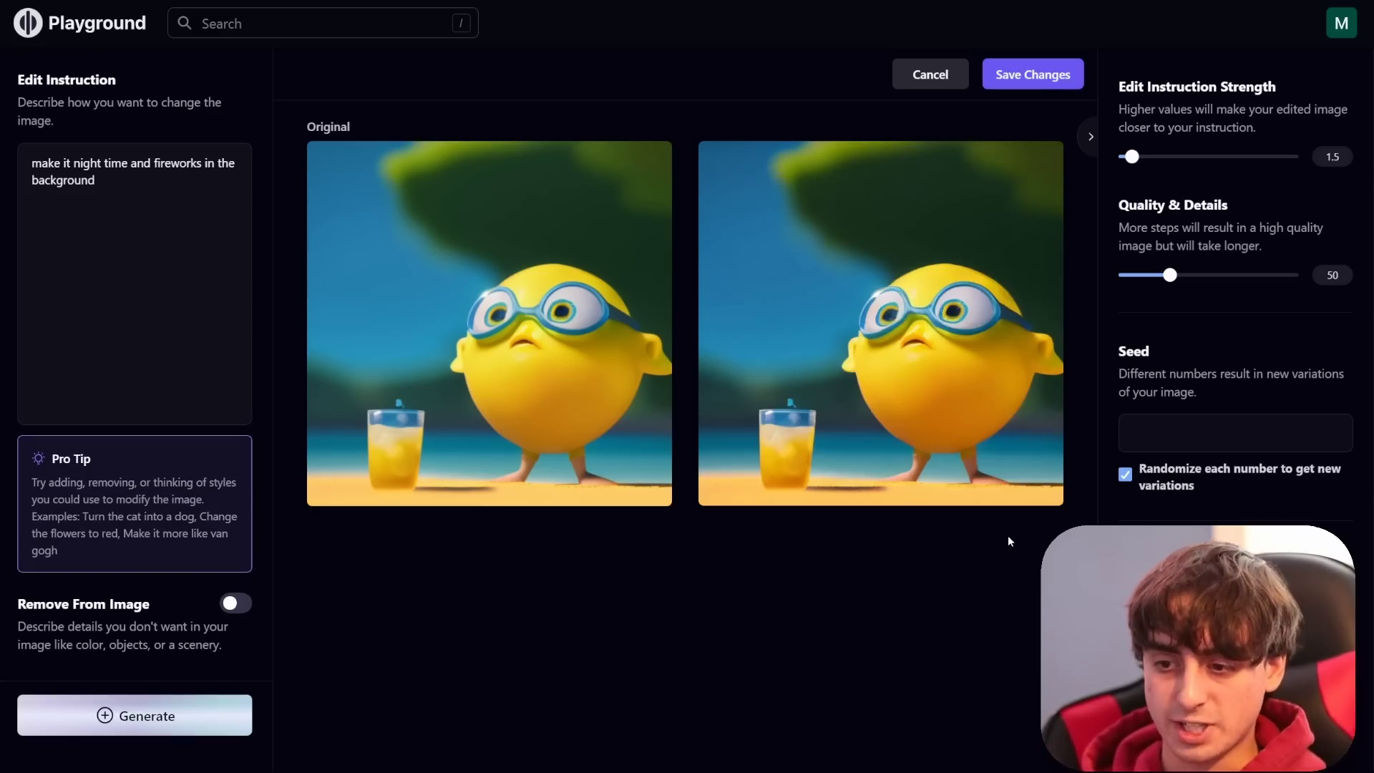
pyautogui.moveTo(1132, 156); pyautogui.dragTo(1180, 176)
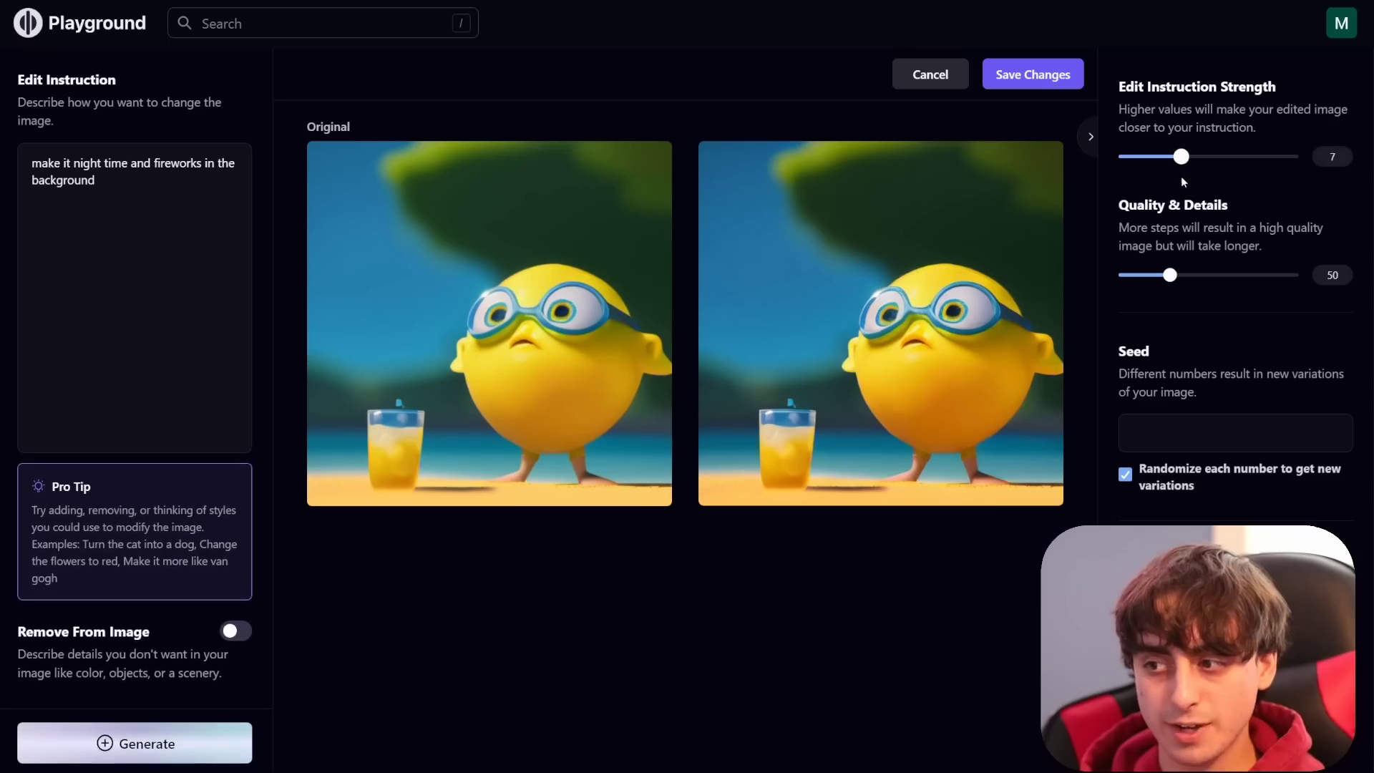
pyautogui.click(184, 729)
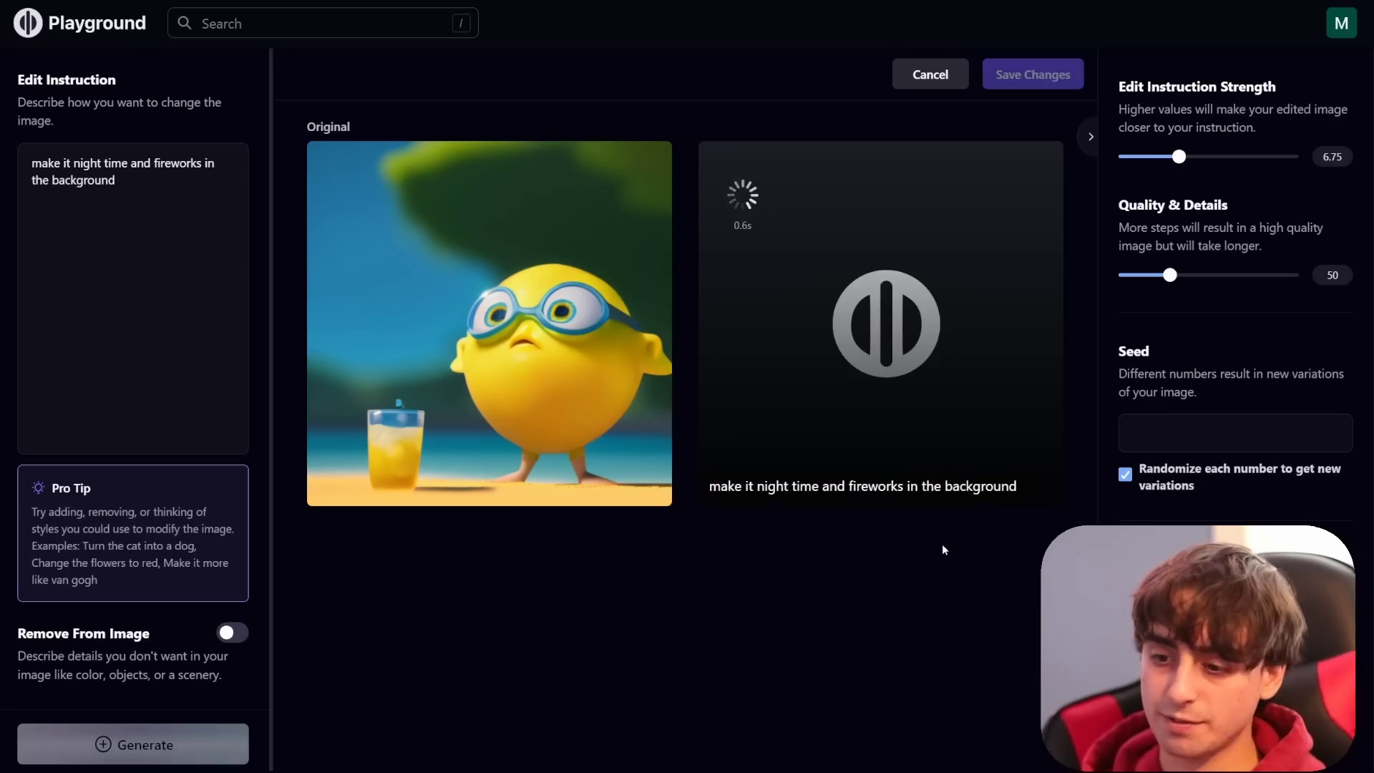
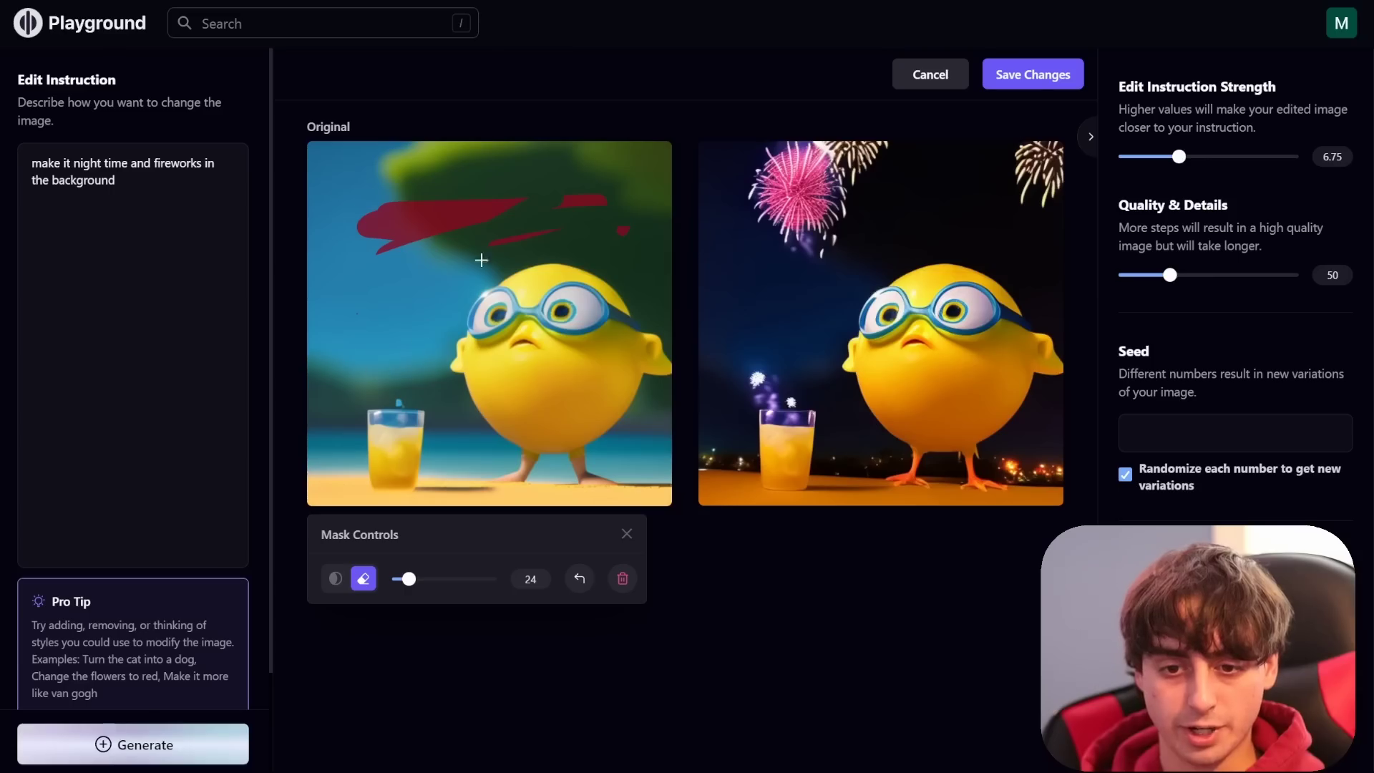
# Step: Erase the mask strokes over the sky and tree, enlarging the eraser to 112
pyautogui.moveTo(412, 243)
pyautogui.mouseDown()
pyautogui.moveTo(435, 221)
pyautogui.moveTo(361, 208)
pyautogui.mouseUp()
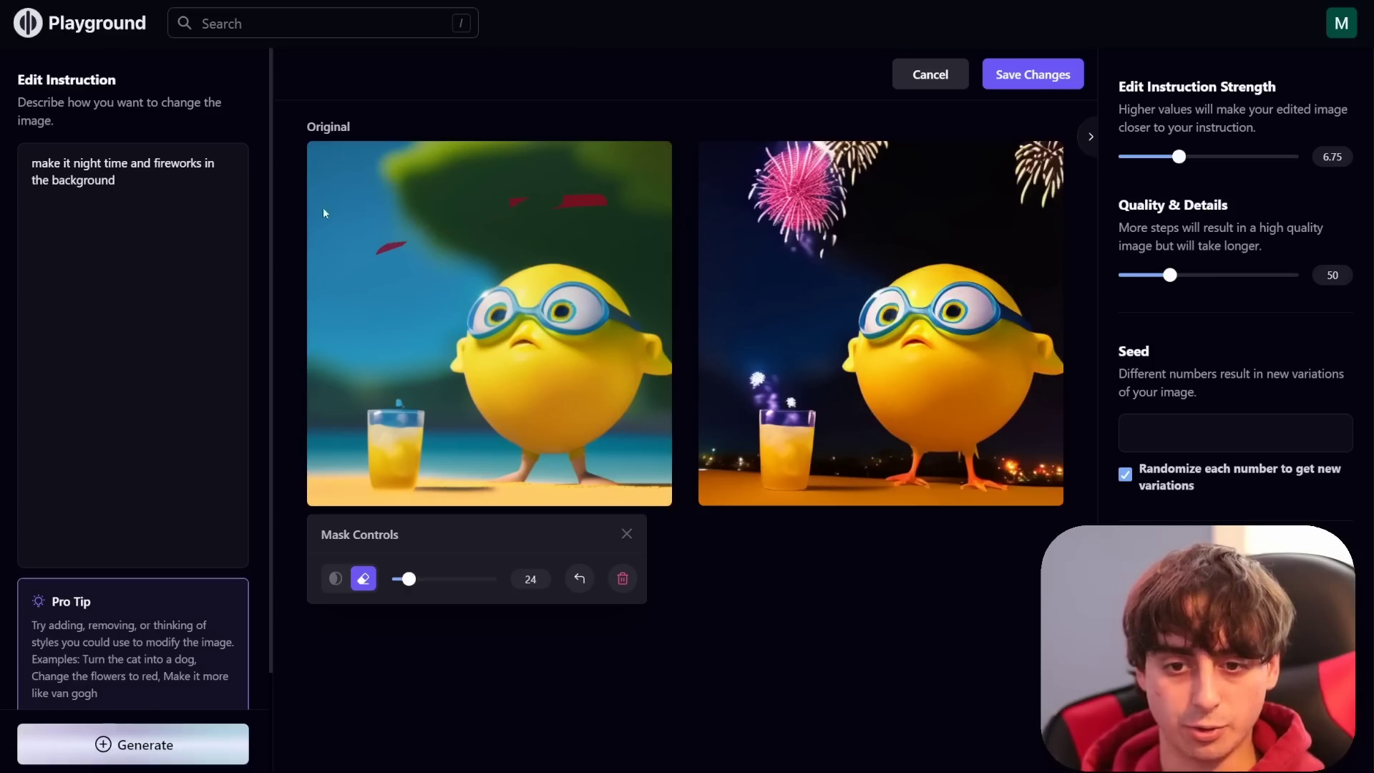
pyautogui.moveTo(409, 579); pyautogui.dragTo(483, 578)
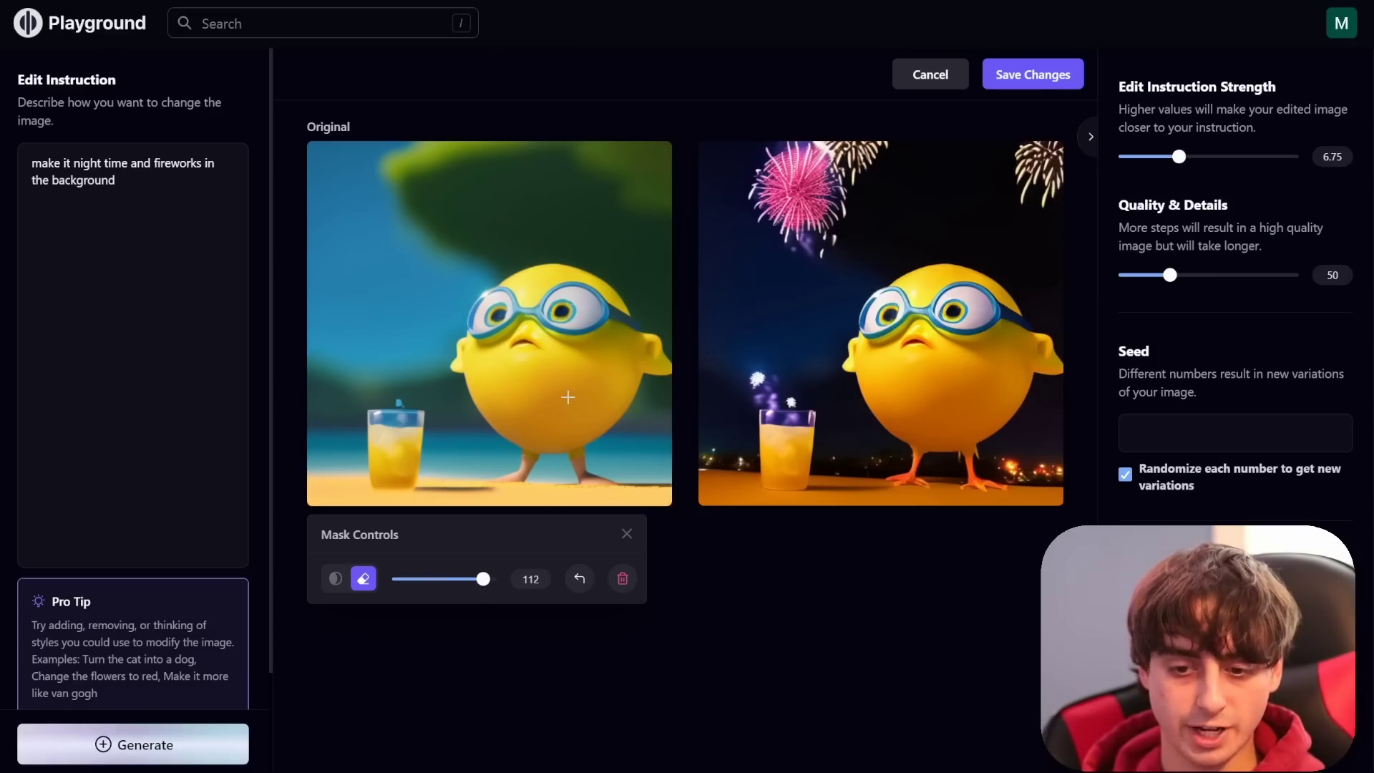
# Step: Try masking the lemon character's whole body with the size 112 brush, and undo the mask changes
pyautogui.click(336, 578)
pyautogui.moveTo(537, 362)
pyautogui.mouseDown()
pyautogui.moveTo(613, 319)
pyautogui.moveTo(554, 377)
pyautogui.mouseUp()
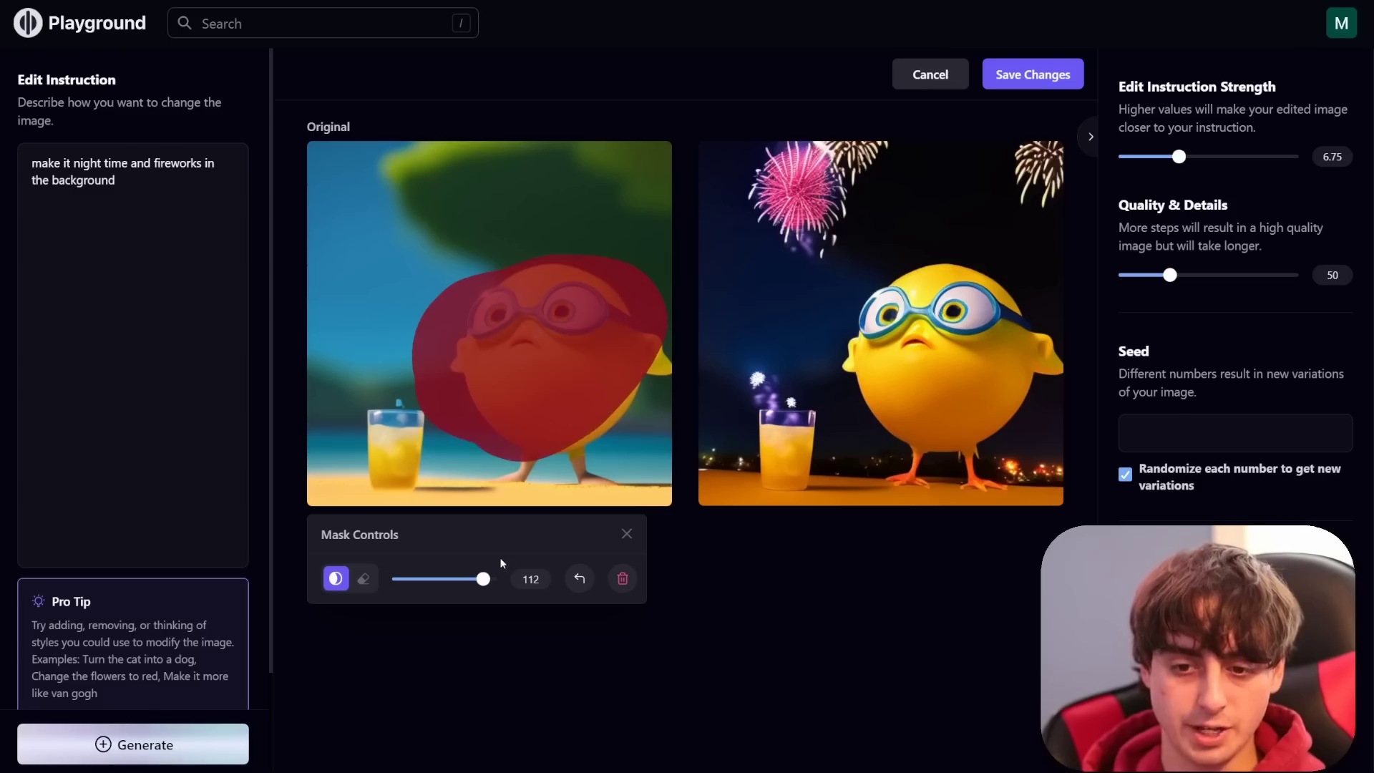
pyautogui.moveTo(483, 583); pyautogui.dragTo(445, 580)
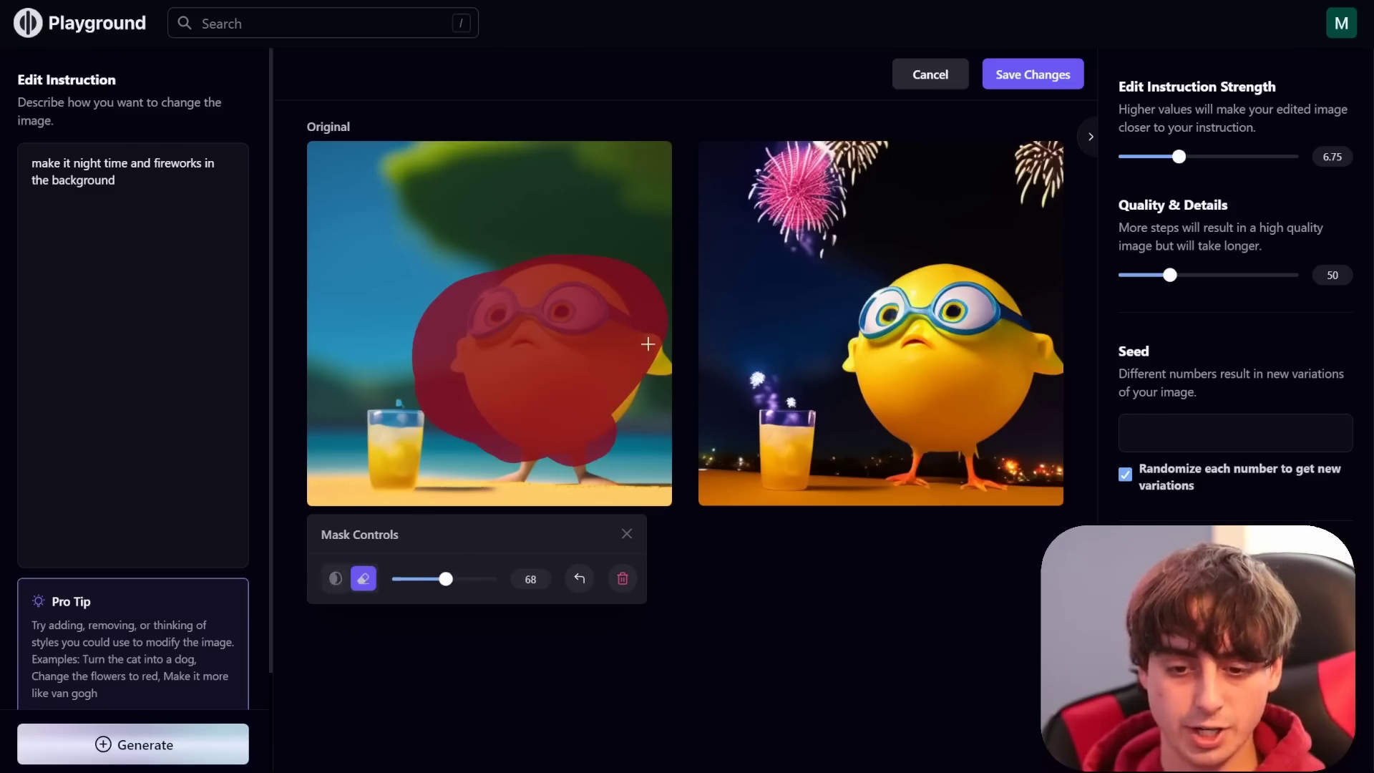
pyautogui.hotkey('ctrl', 'z')
# Step: Set the mask brush size to 44 and paint masks over both of the lemon character's ears
pyautogui.moveTo(446, 581); pyautogui.dragTo(429, 580)
pyautogui.moveTo(648, 325); pyautogui.dragTo(660, 364)
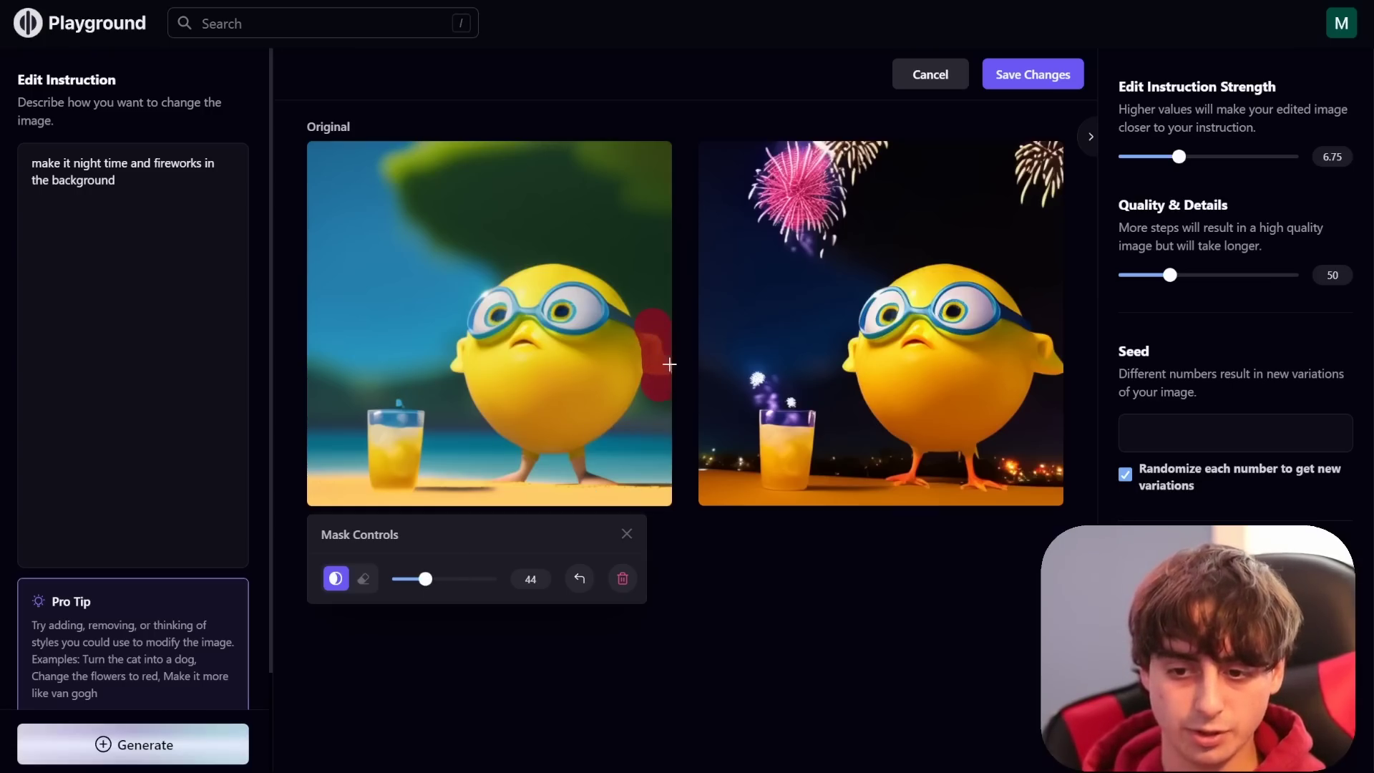
pyautogui.moveTo(455, 374); pyautogui.dragTo(450, 333)
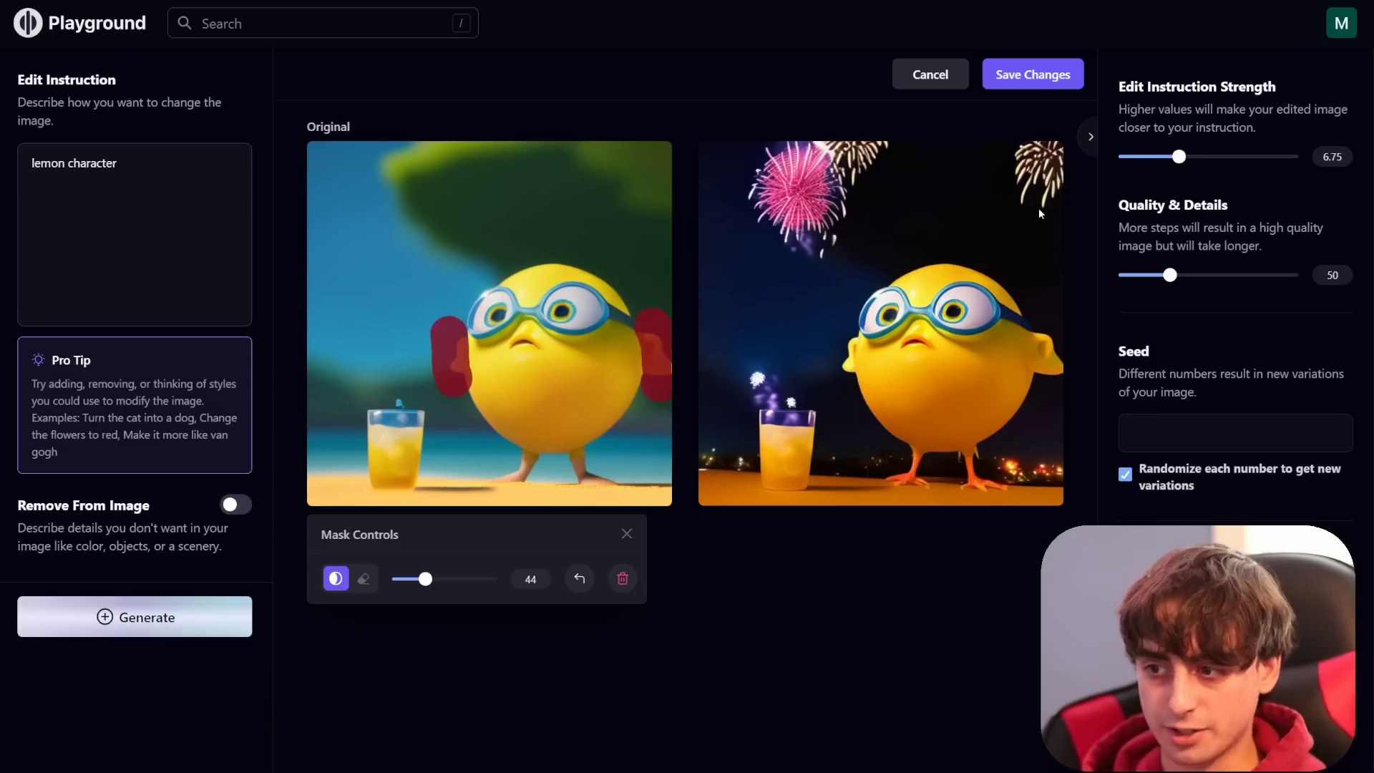
# Step: Generate the masked ear edit with the instruction "lemon character", and again with "background" and "no ears" under Remove From Image
pyautogui.click(164, 615)
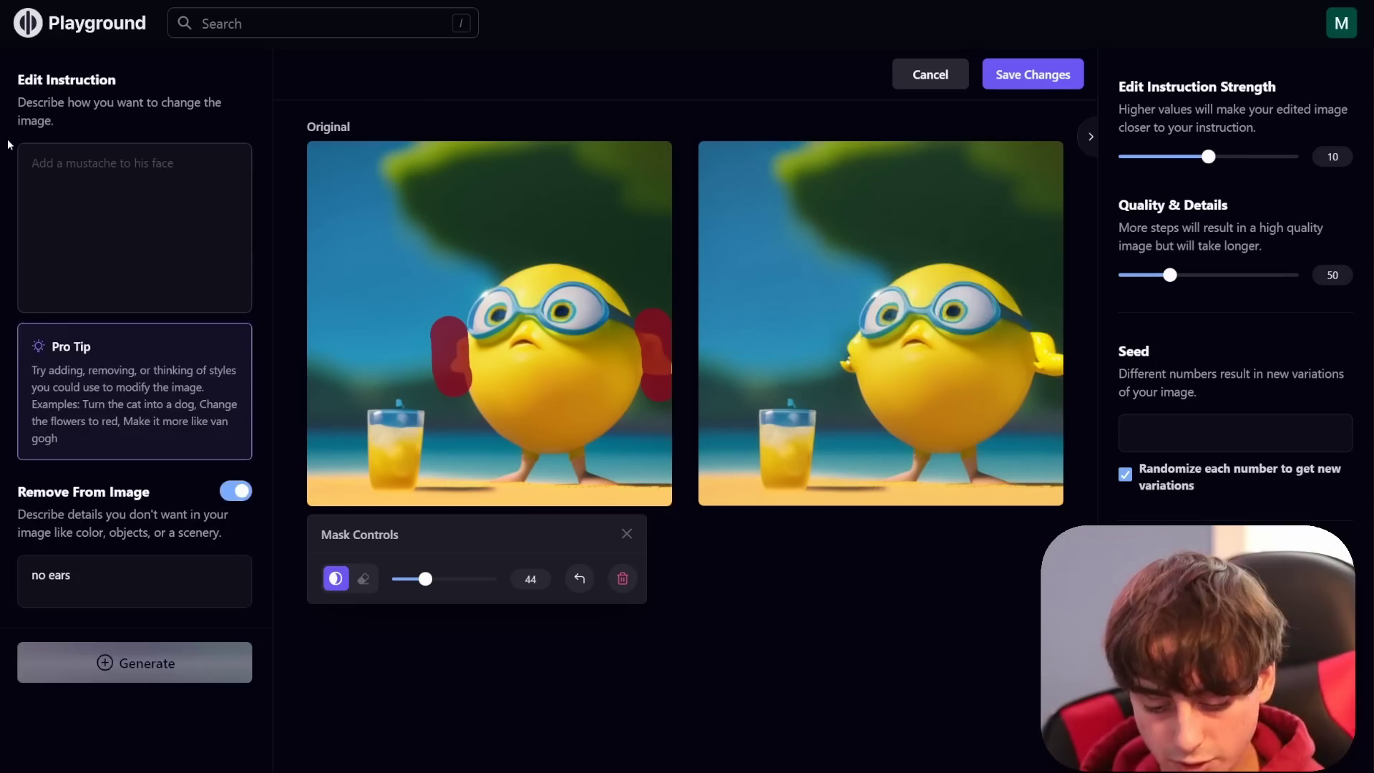
pyautogui.write('background')
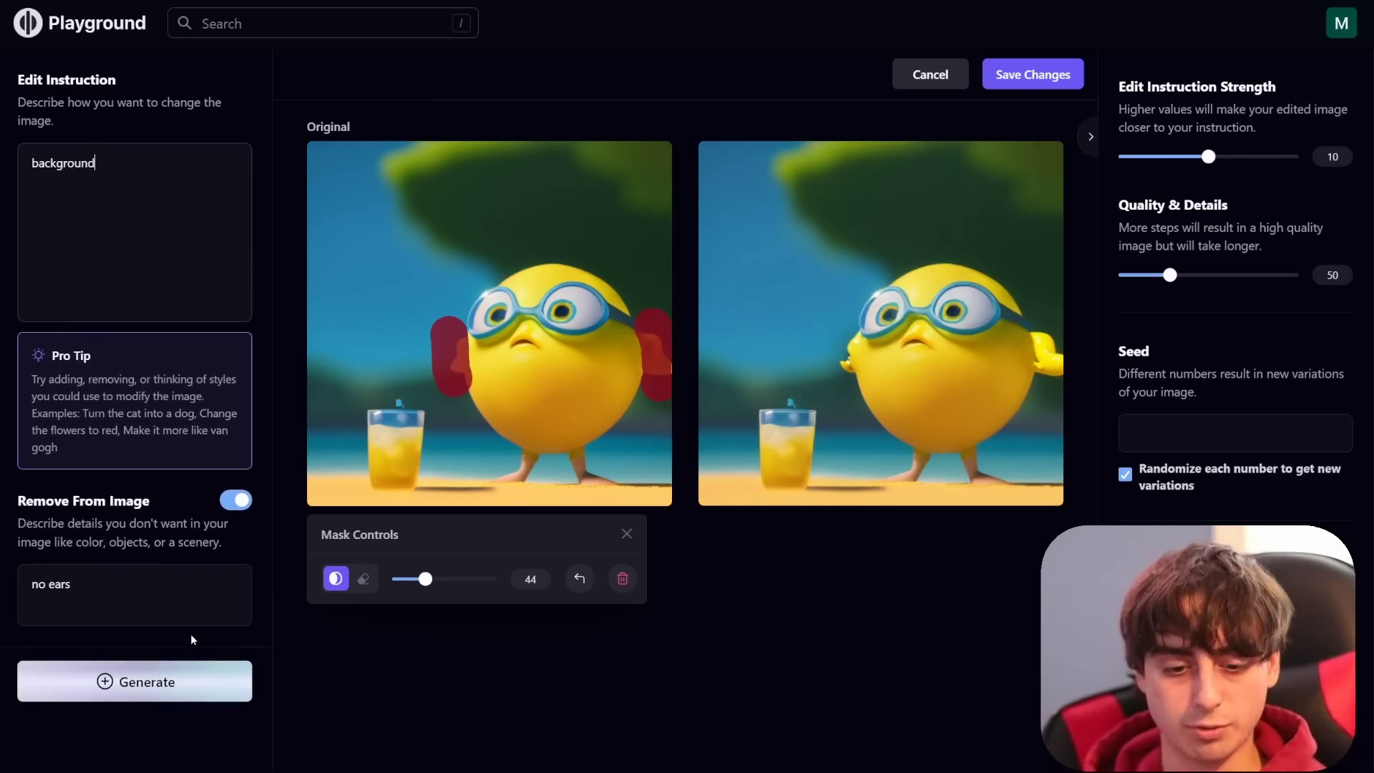
pyautogui.click(195, 678)
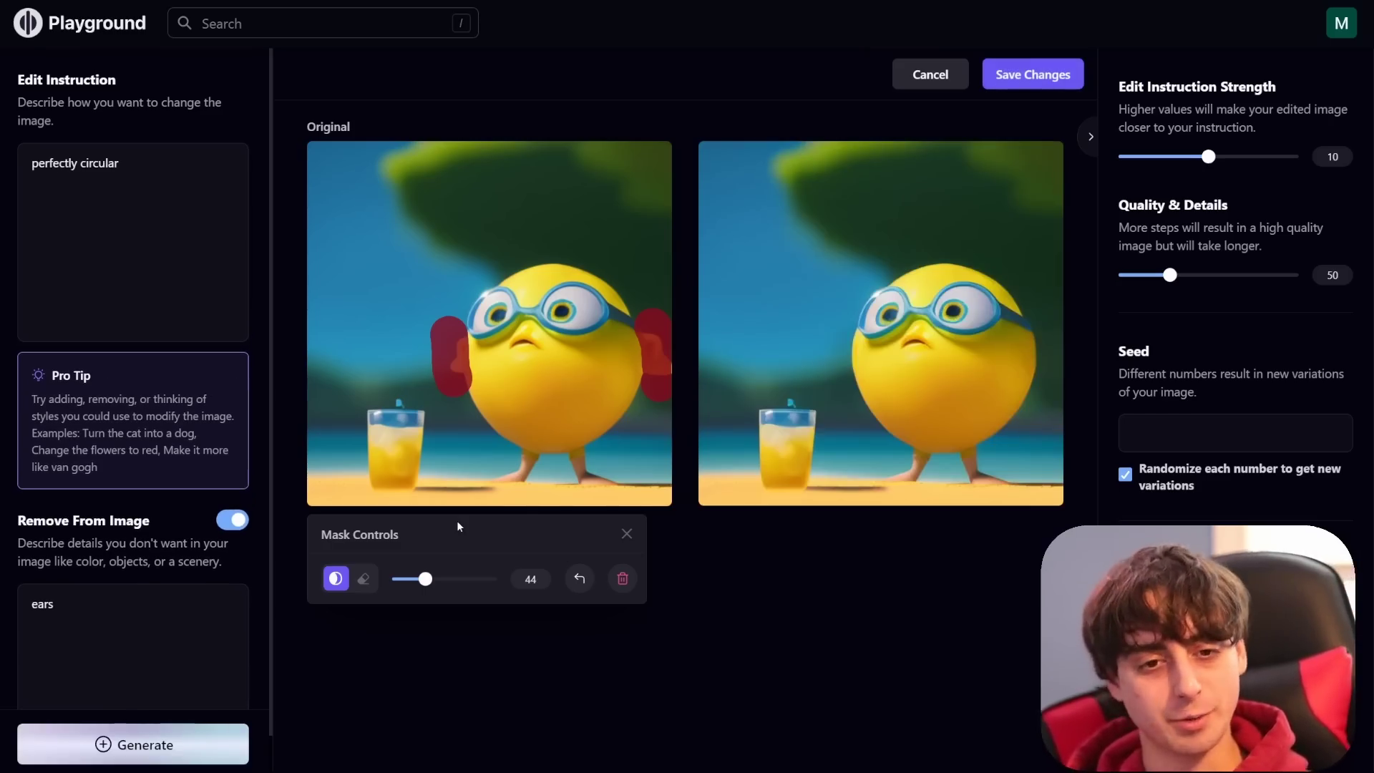
# Step: Open the earless "perfectly circular" result for further editing and close its mask controls
pyautogui.tripleClick(164, 205)
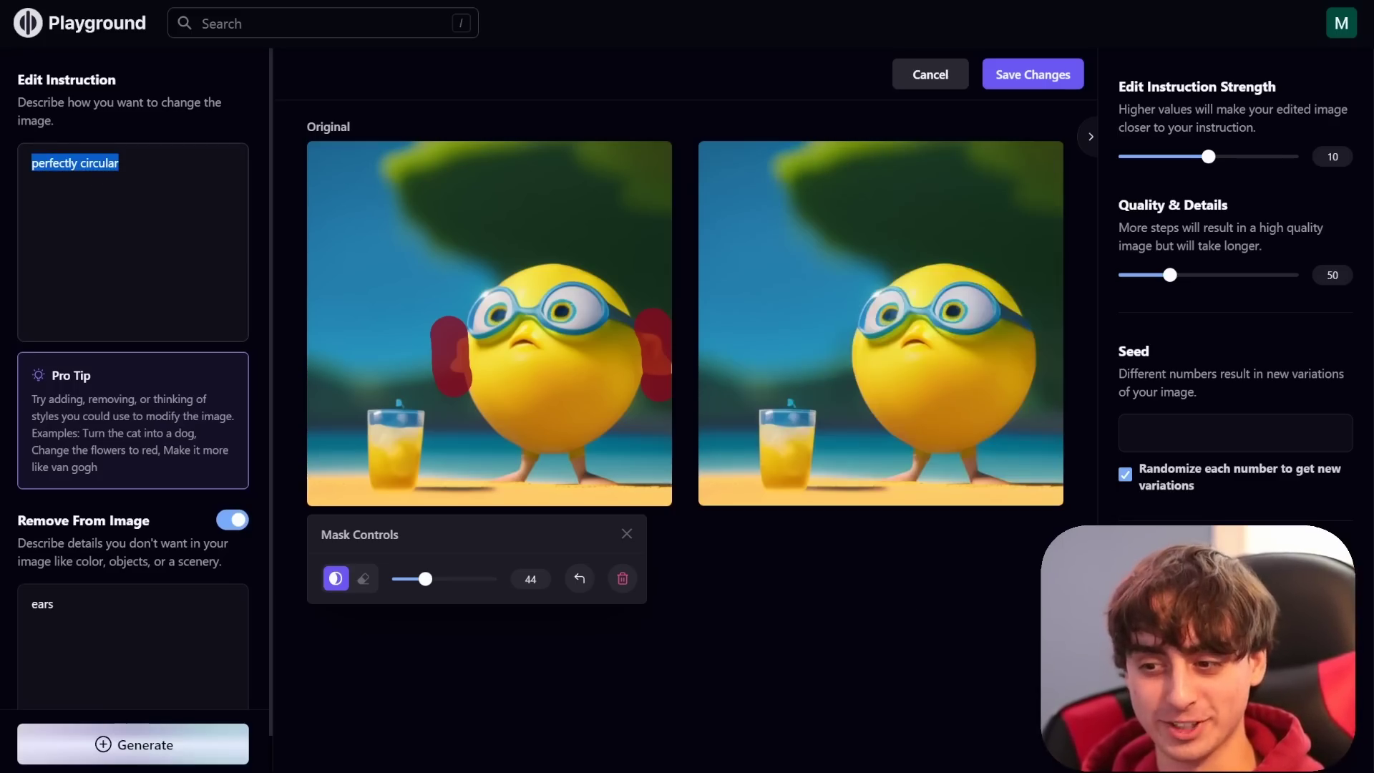
pyautogui.moveTo(1033, 342)
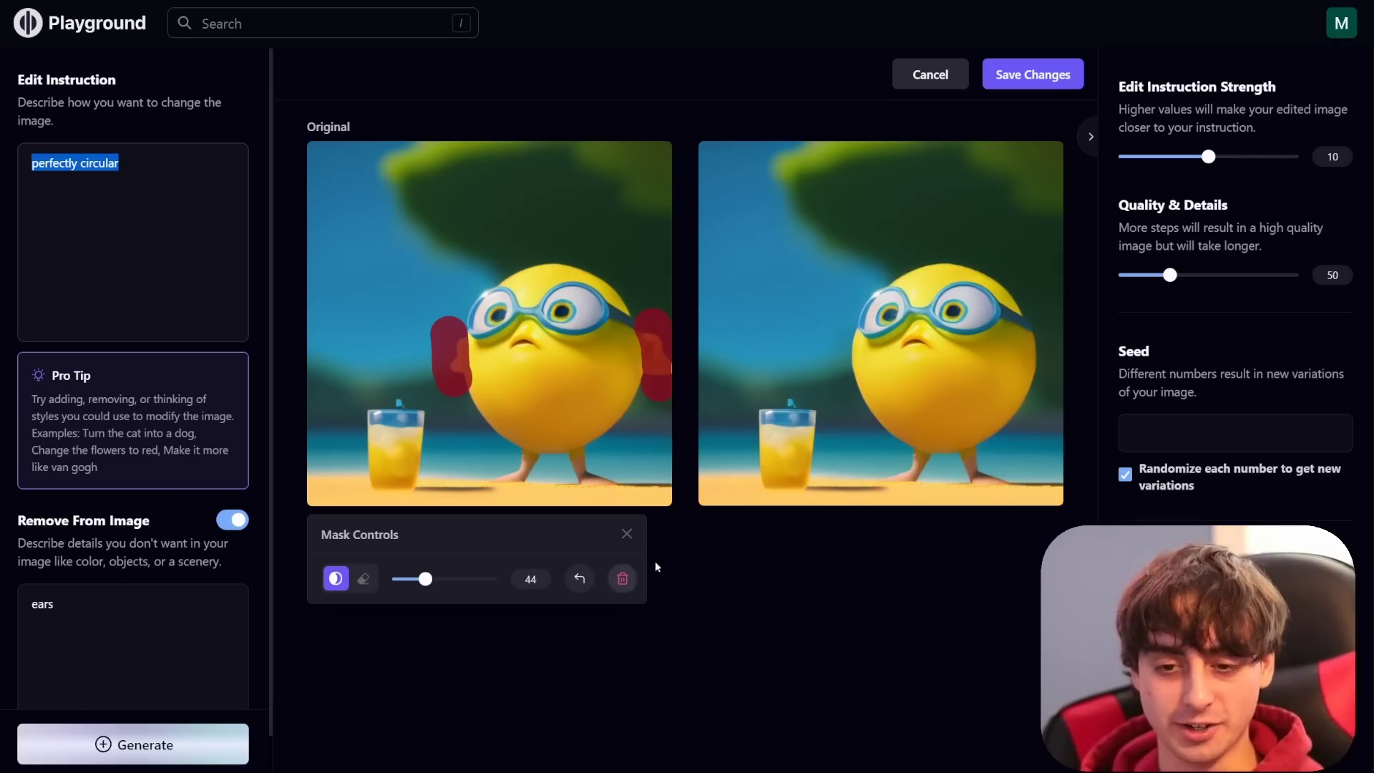
pyautogui.moveTo(943, 382)
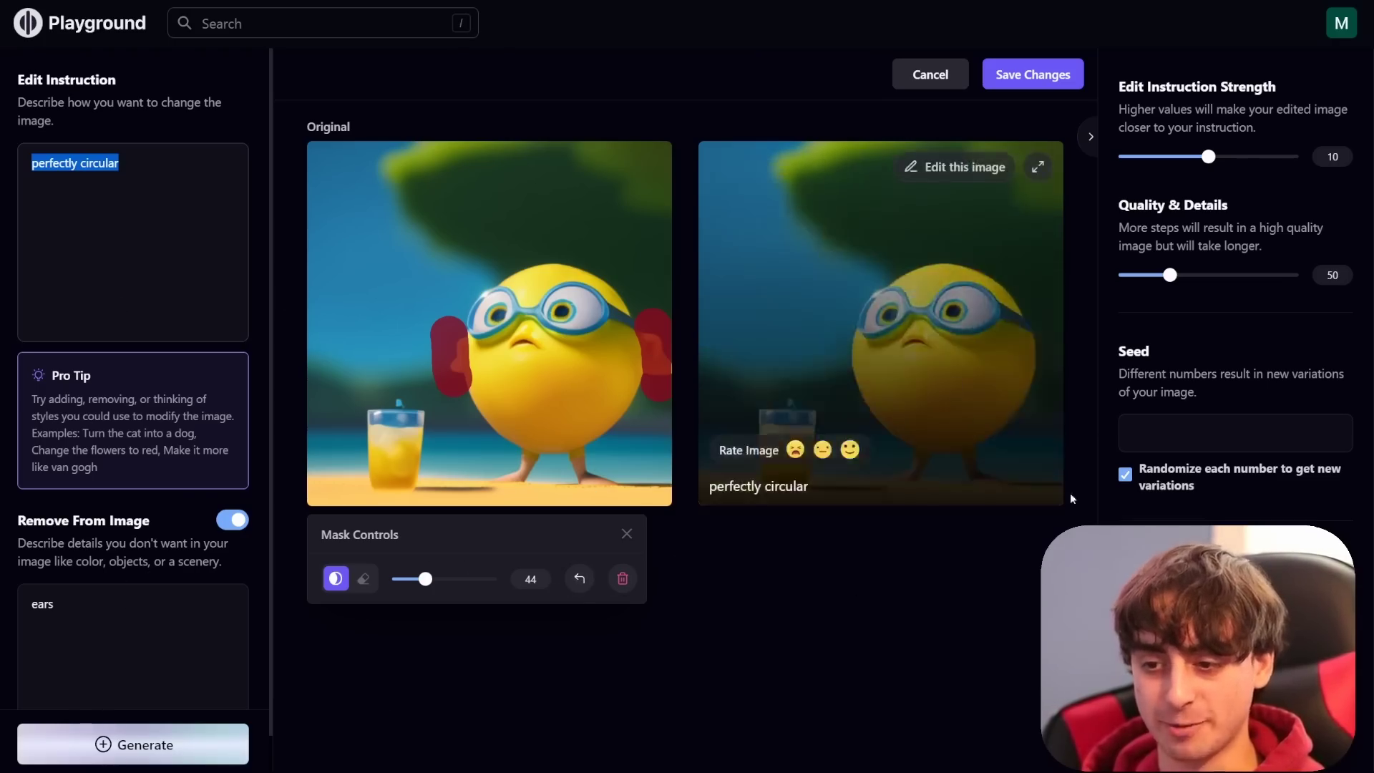
pyautogui.moveTo(959, 213)
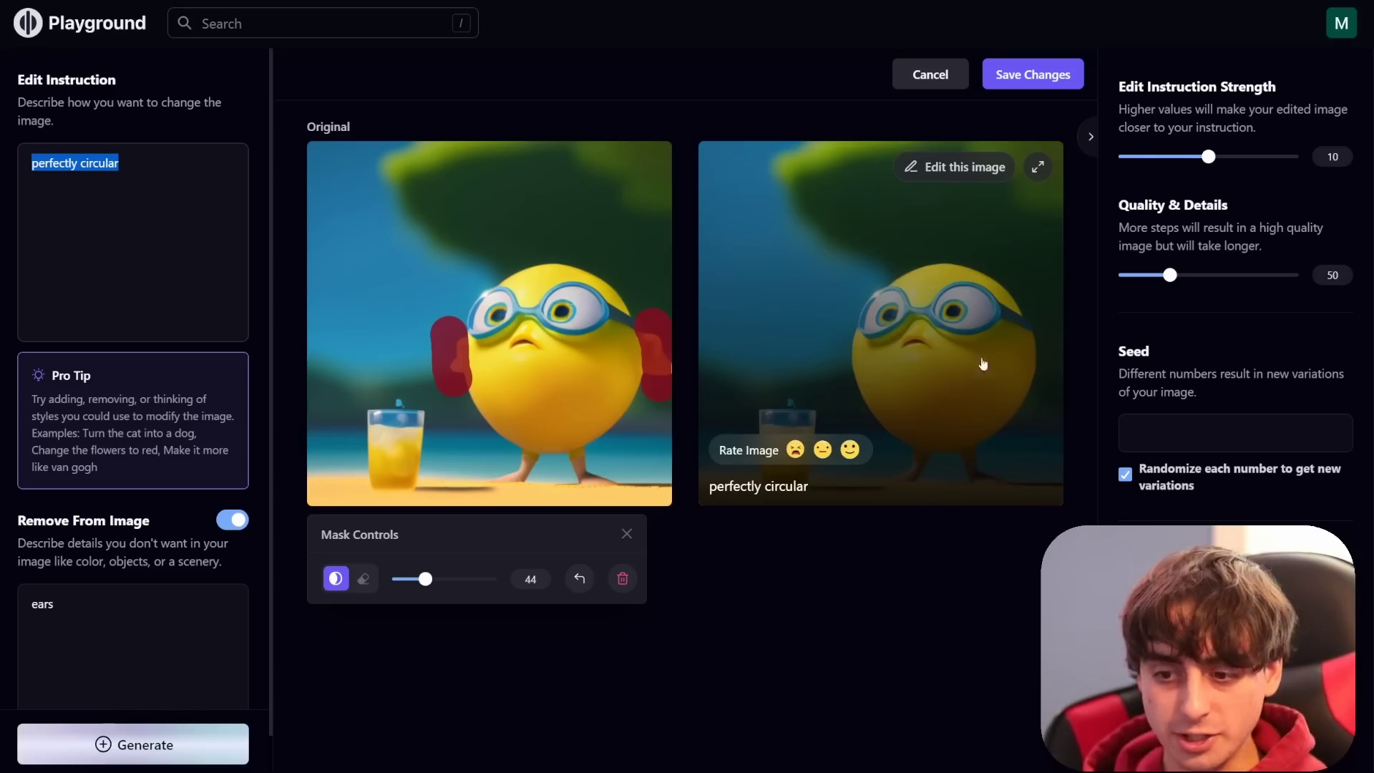
pyautogui.click(981, 179)
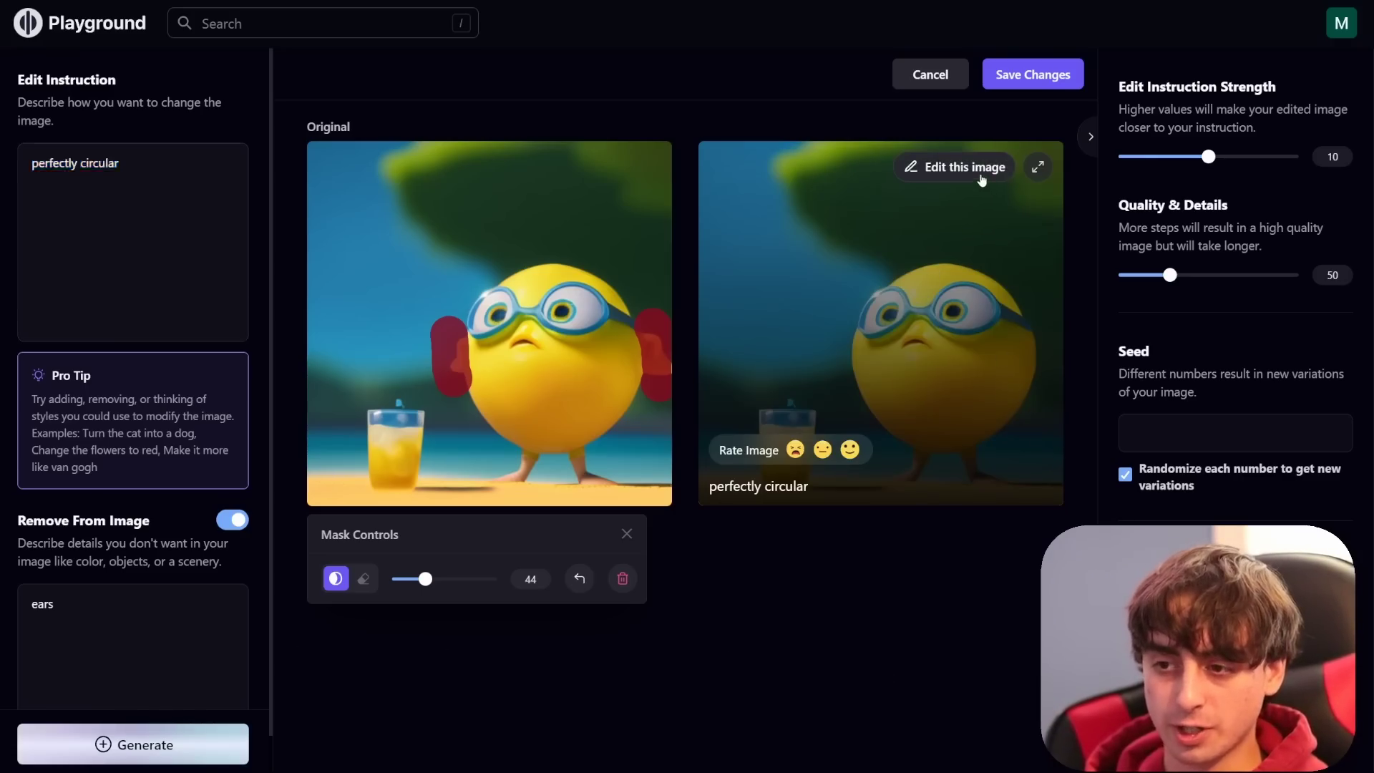
pyautogui.click(627, 534)
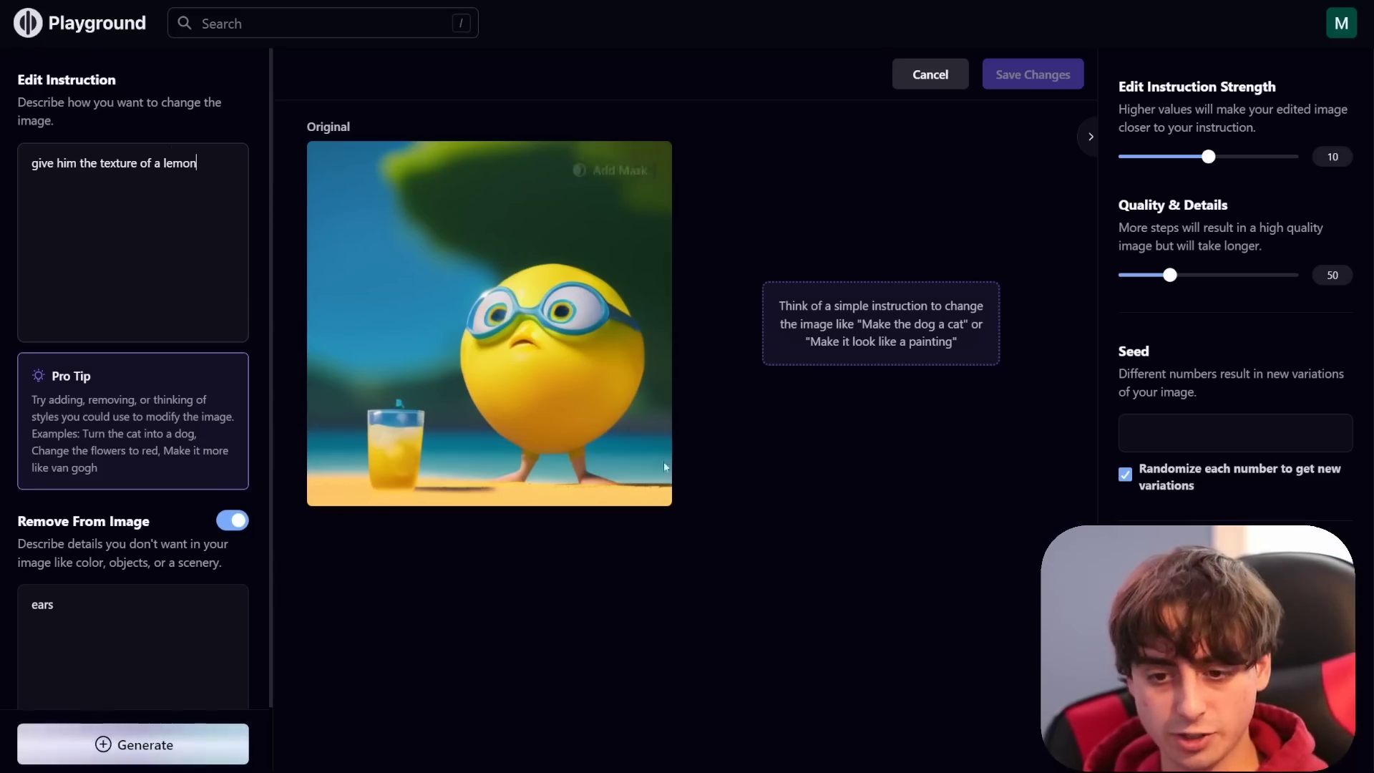
# Step: Turn off Remove From Image and generate the edit "give him the texture of a lemon"
pyautogui.moveTo(473, 362)
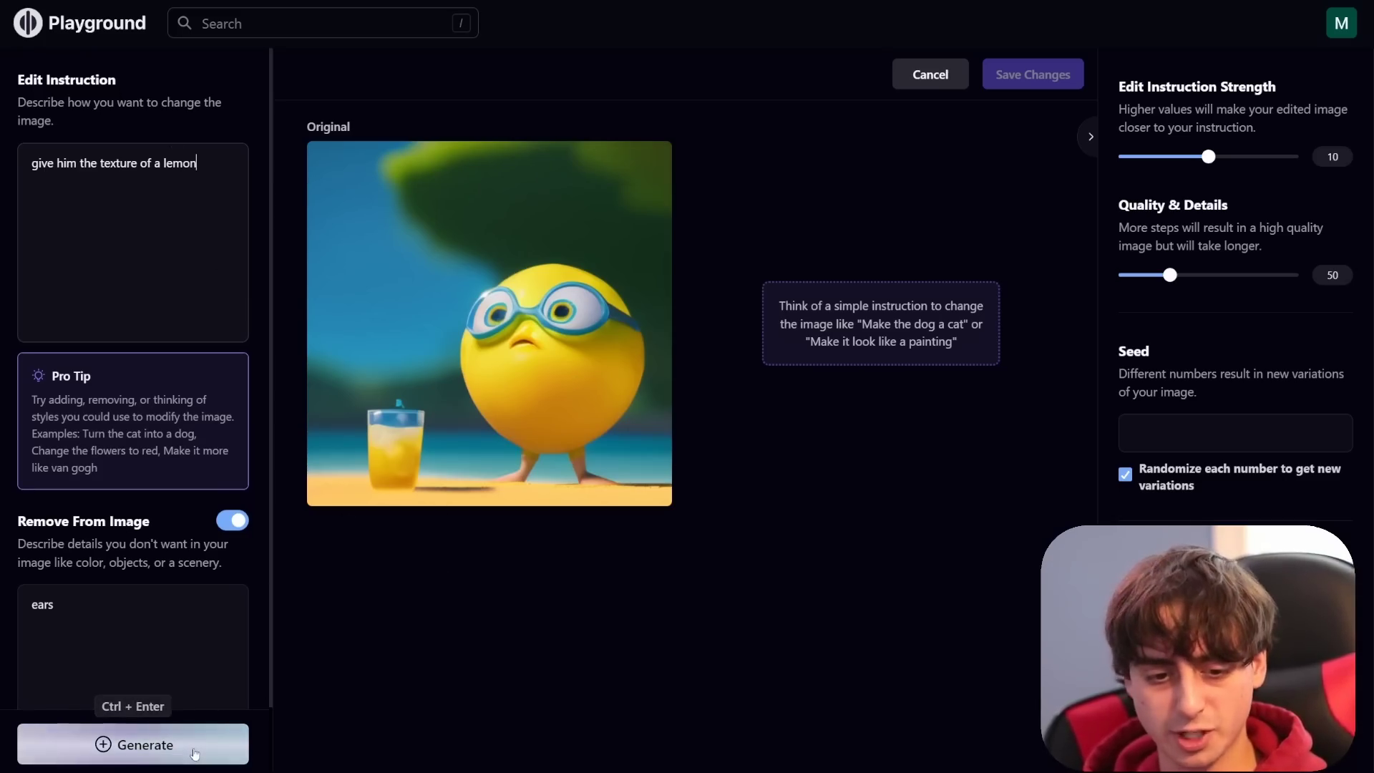
pyautogui.click(232, 521)
pyautogui.hotkey('ctrl', 'Return')
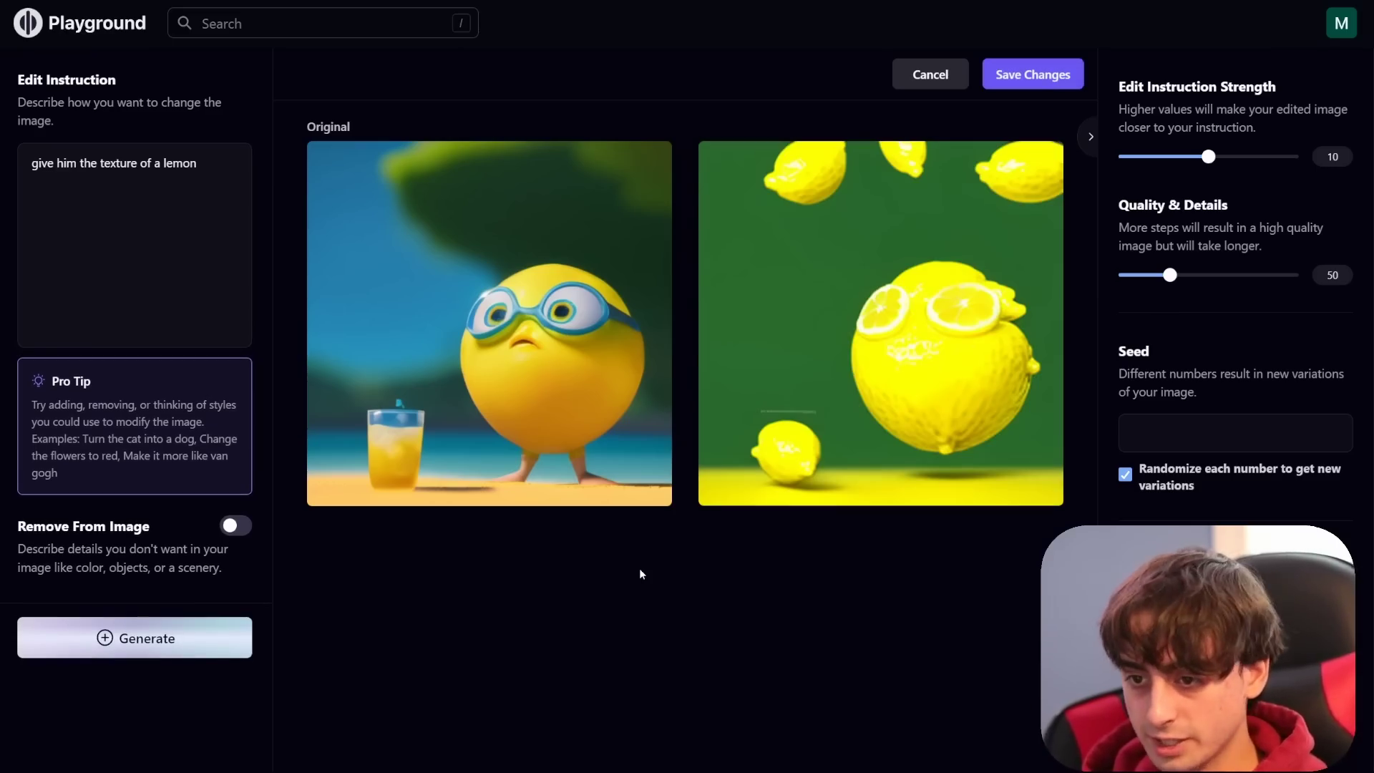
# Step: Regenerate the lemon-texture edit at Edit Instruction Strength 7 and again at 5
pyautogui.moveTo(1208, 156); pyautogui.dragTo(1182, 156)
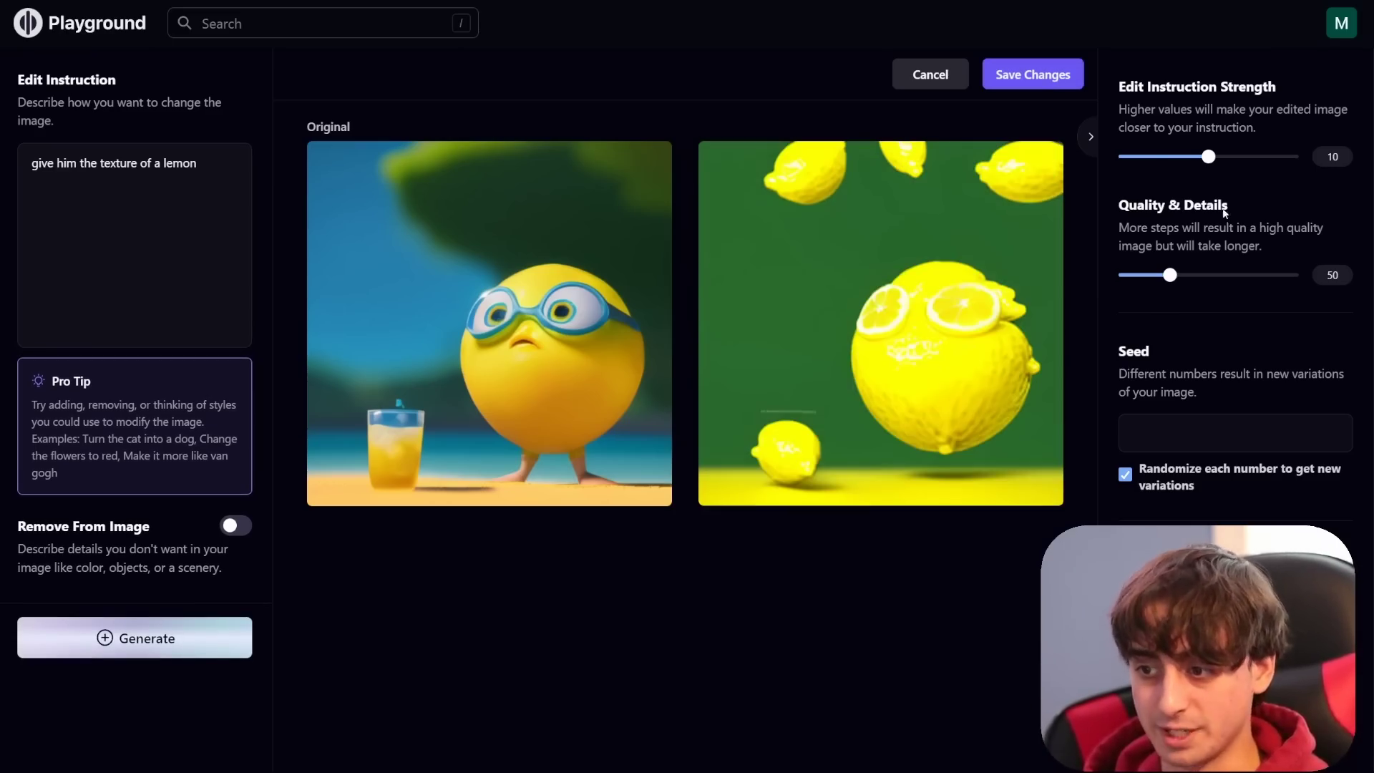
pyautogui.click(136, 653)
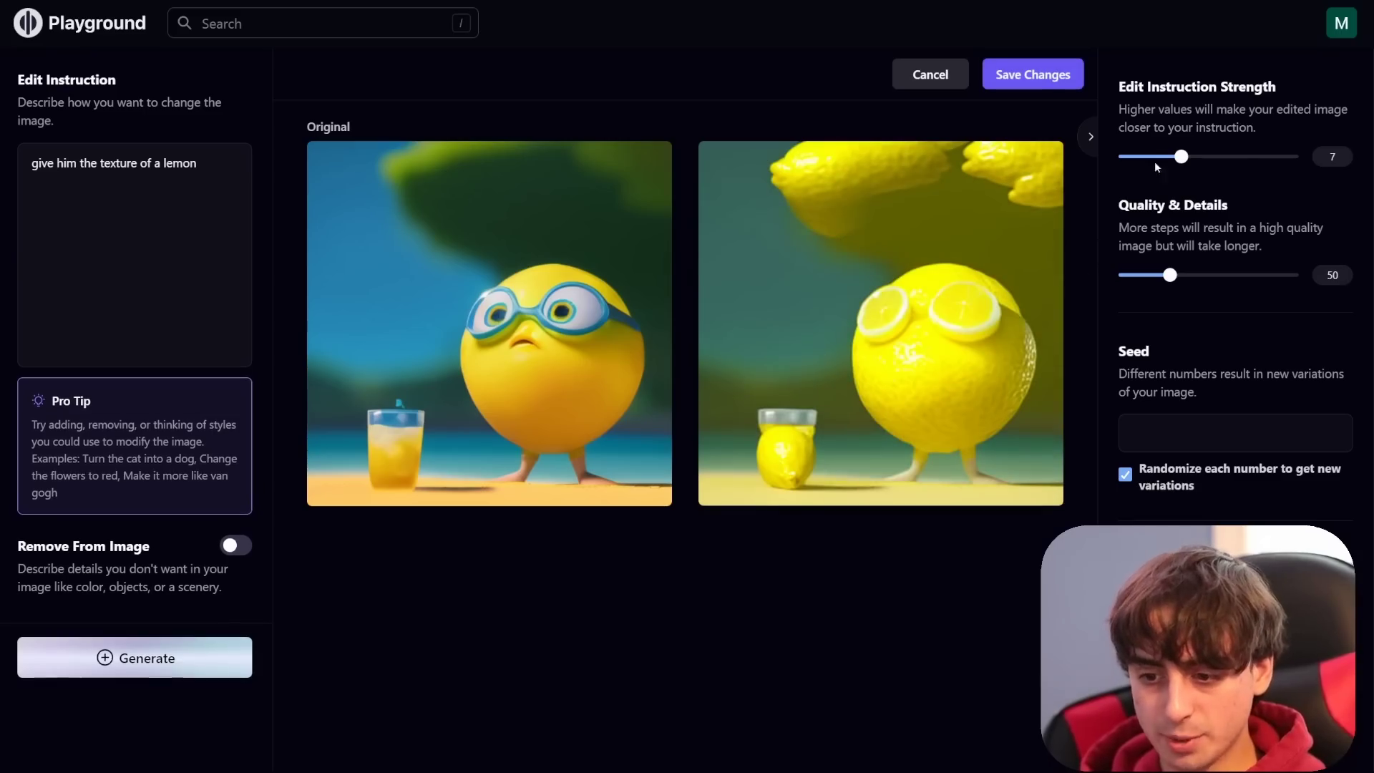
pyautogui.click(1169, 159)
pyautogui.moveTo(1168, 159); pyautogui.dragTo(1163, 158)
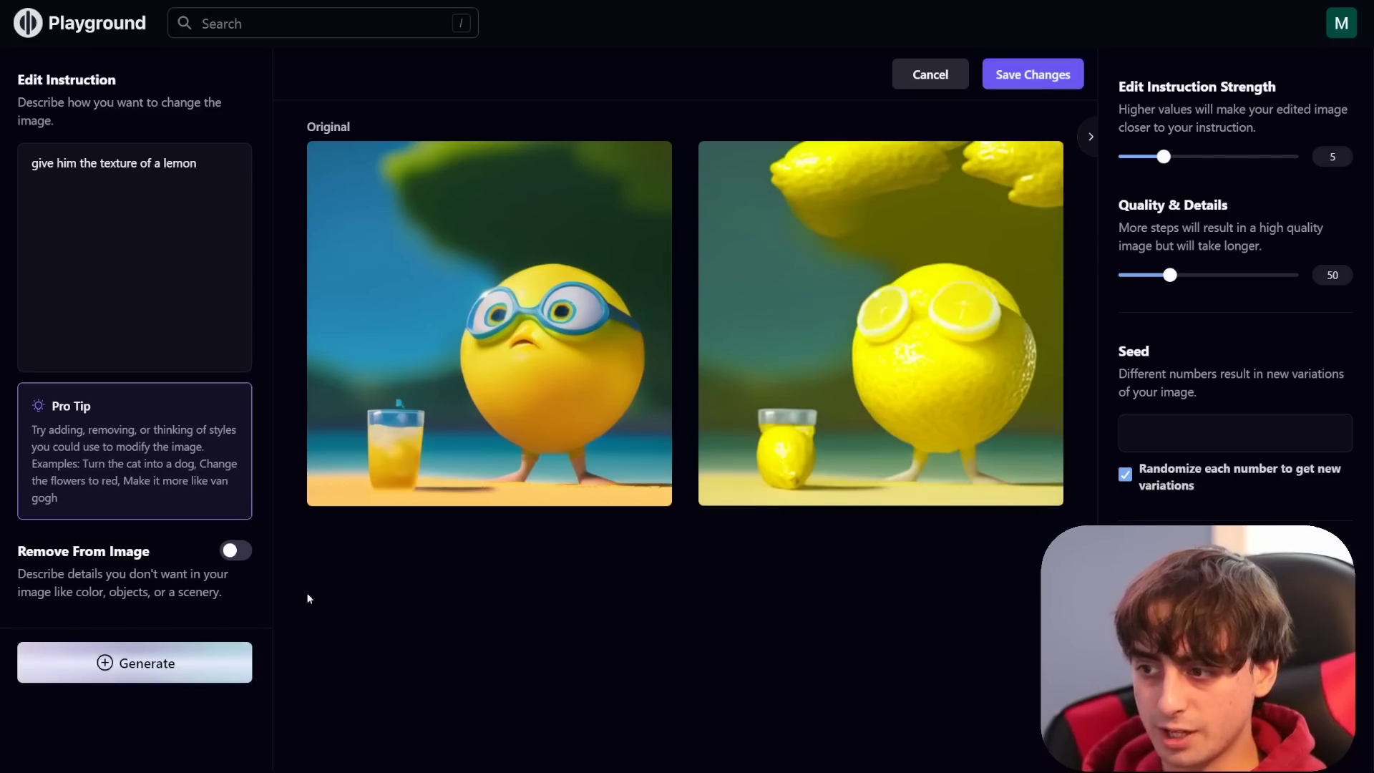
pyautogui.click(175, 666)
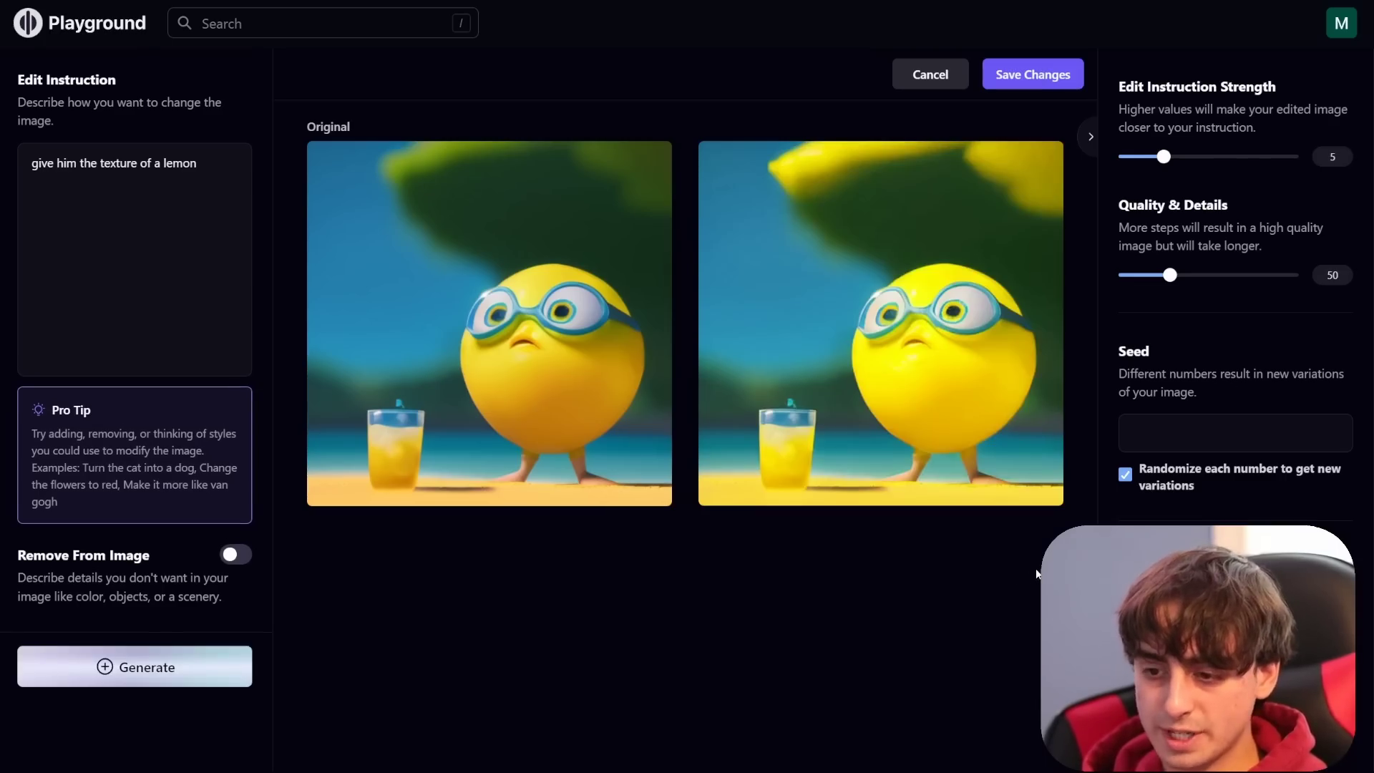
# Step: Mask the lemon character's round body and regenerate the lemon-texture edit at Edit Instruction Strength 6.25
pyautogui.moveTo(612, 188)
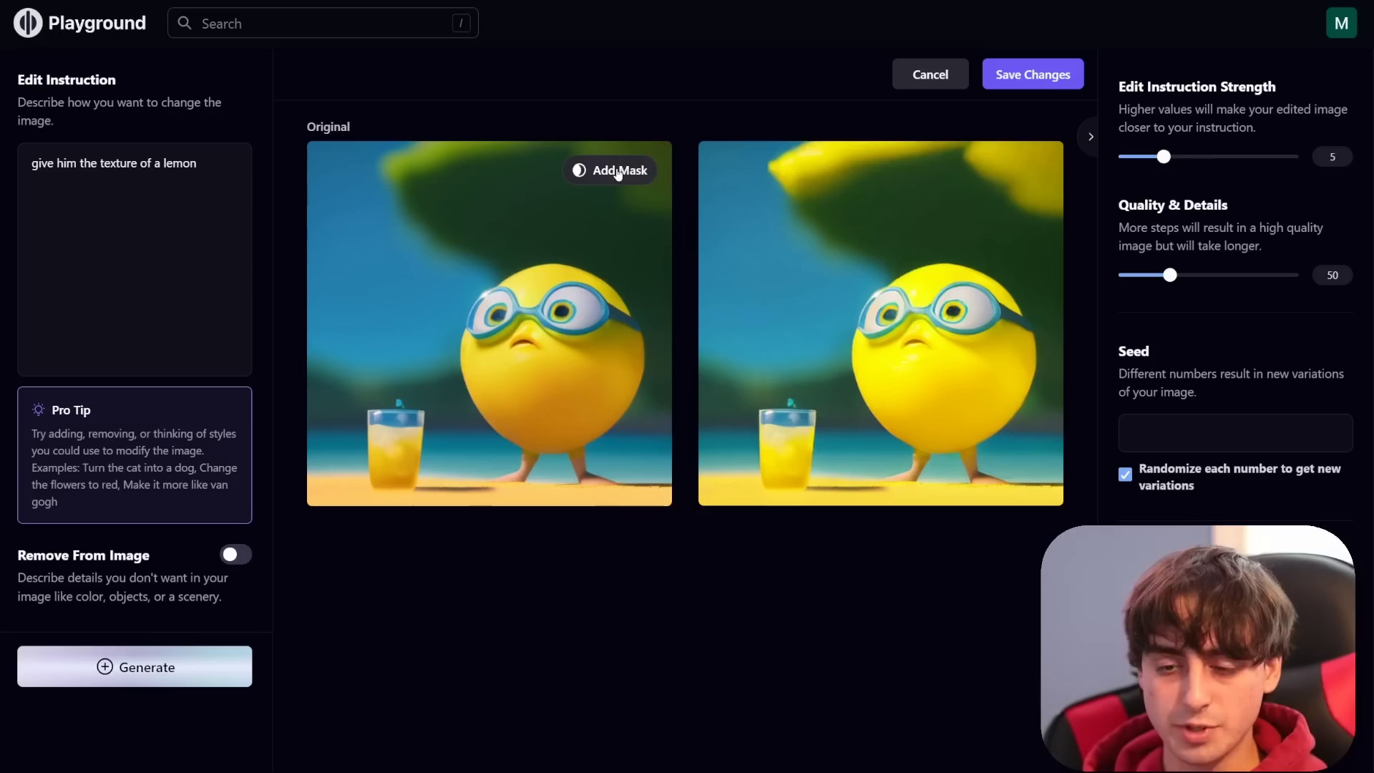
pyautogui.click(616, 176)
pyautogui.moveTo(558, 449)
pyautogui.mouseDown()
pyautogui.moveTo(492, 404)
pyautogui.moveTo(473, 361)
pyautogui.moveTo(495, 299)
pyautogui.moveTo(539, 275)
pyautogui.moveTo(611, 289)
pyautogui.moveTo(631, 315)
pyautogui.moveTo(637, 361)
pyautogui.moveTo(566, 445)
pyautogui.mouseUp()
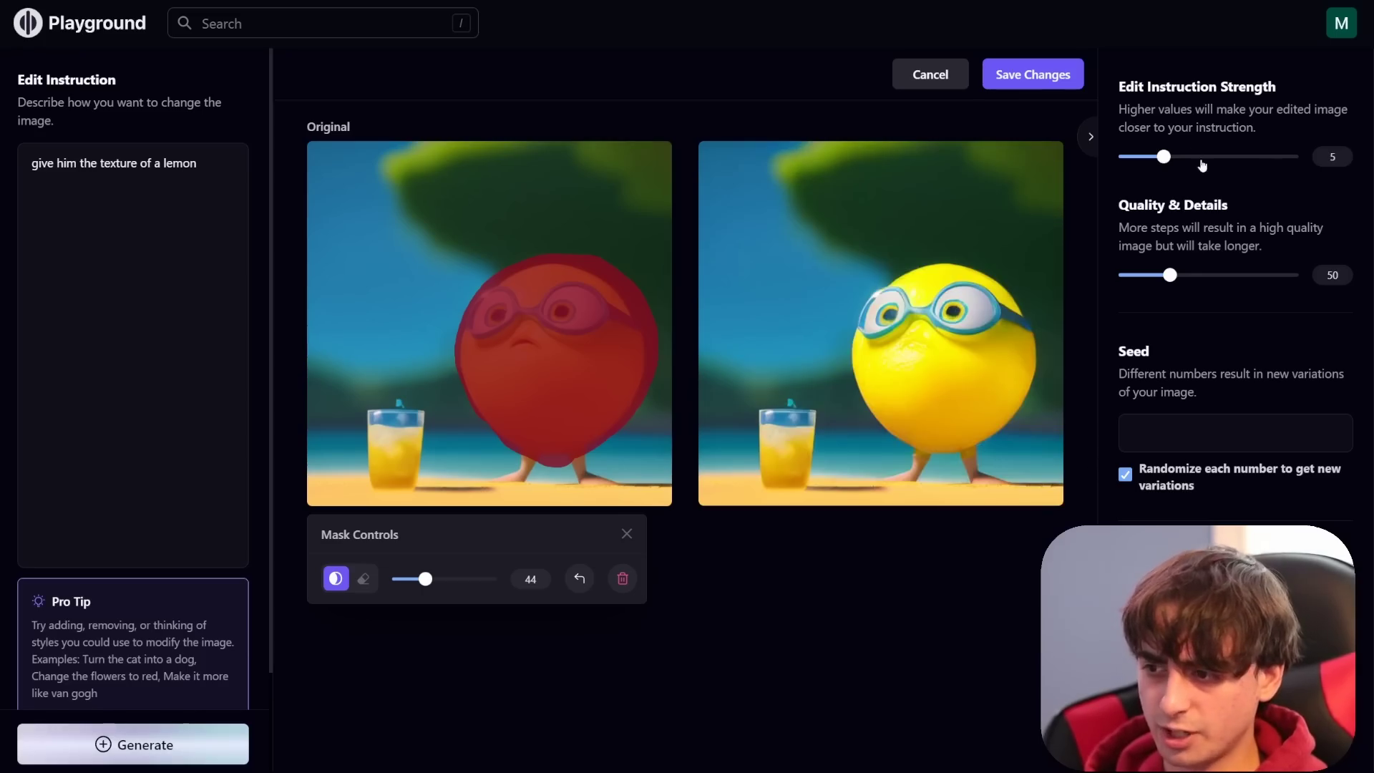
pyautogui.moveTo(1168, 159); pyautogui.dragTo(1176, 157)
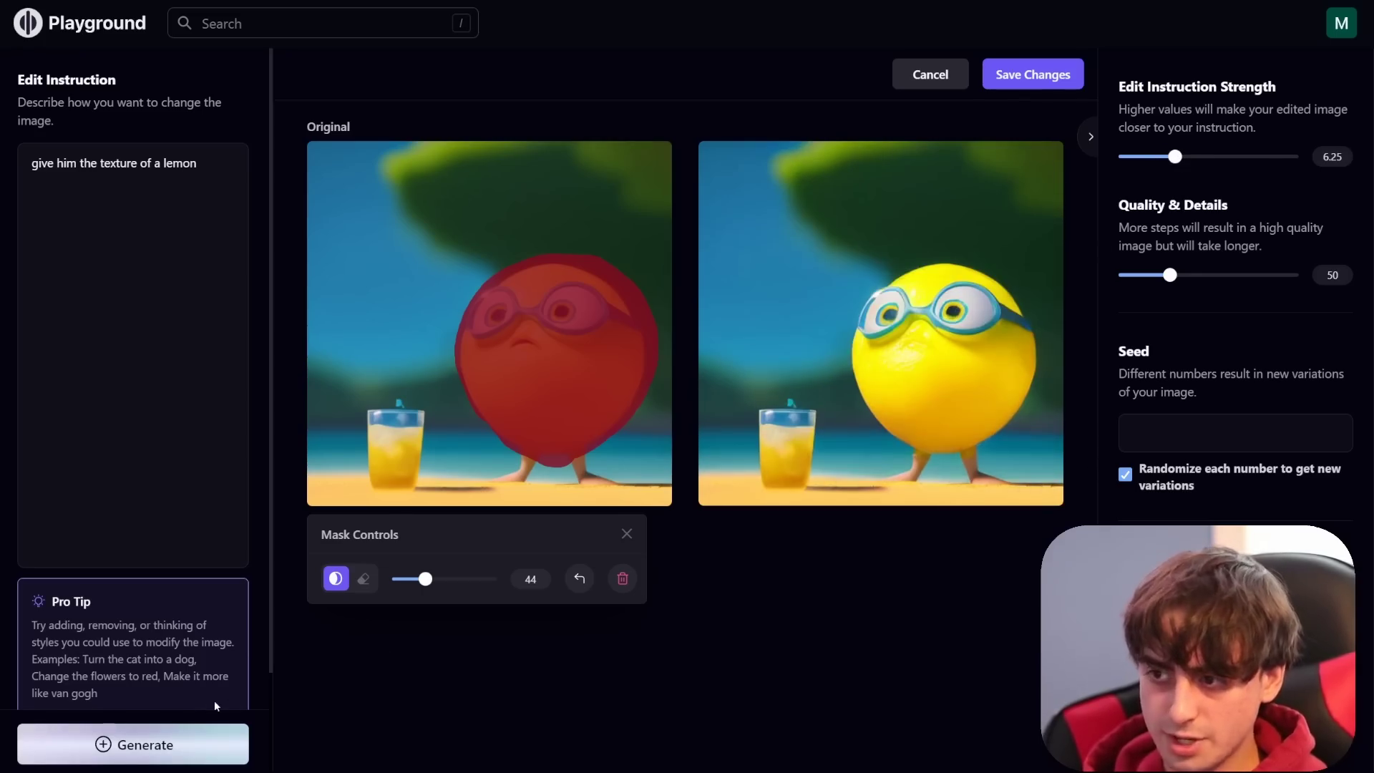
pyautogui.click(142, 735)
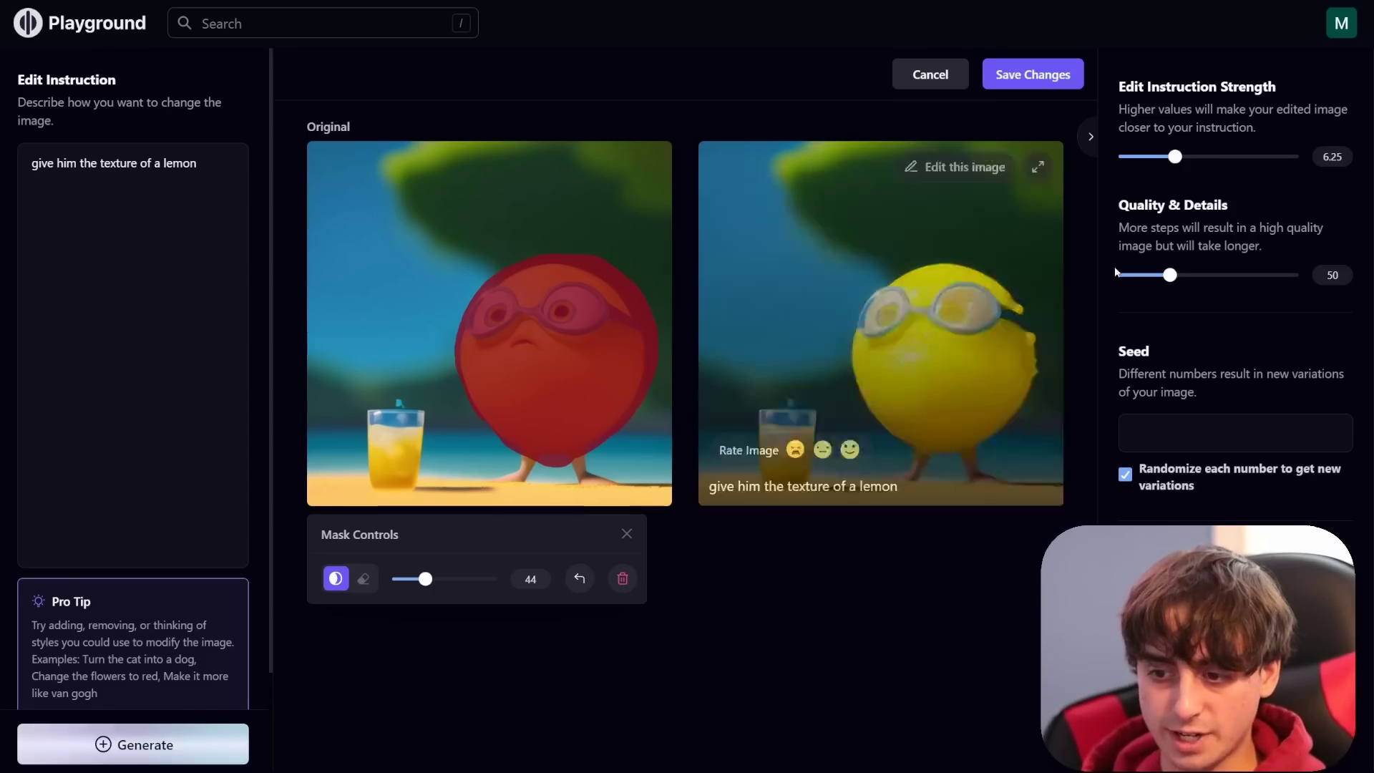
# Step: Set Edit Instruction Strength to 5.75 and open the result of the "detailed lemon skin high contrast" instruction for further editing
pyautogui.moveTo(1173, 162); pyautogui.dragTo(1171, 159)
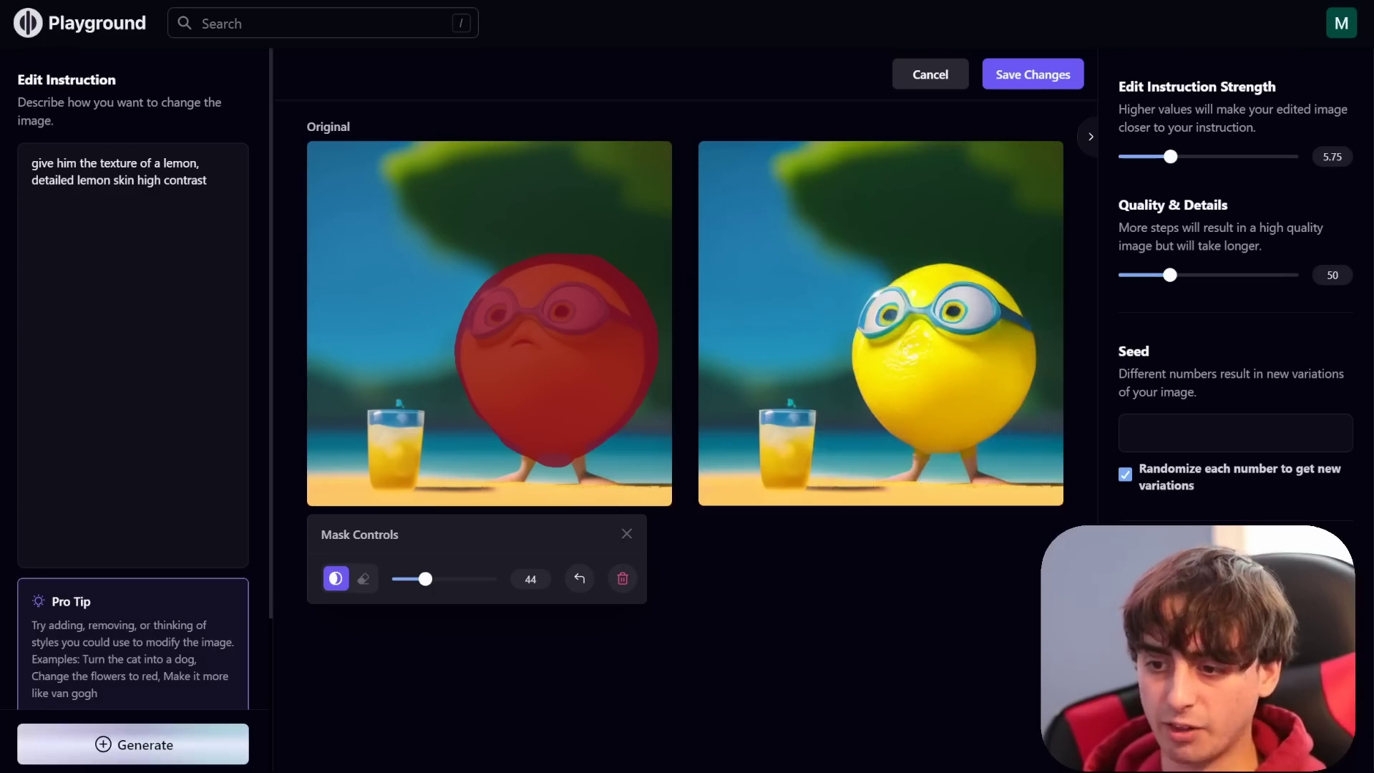
pyautogui.moveTo(986, 179)
pyautogui.click(985, 172)
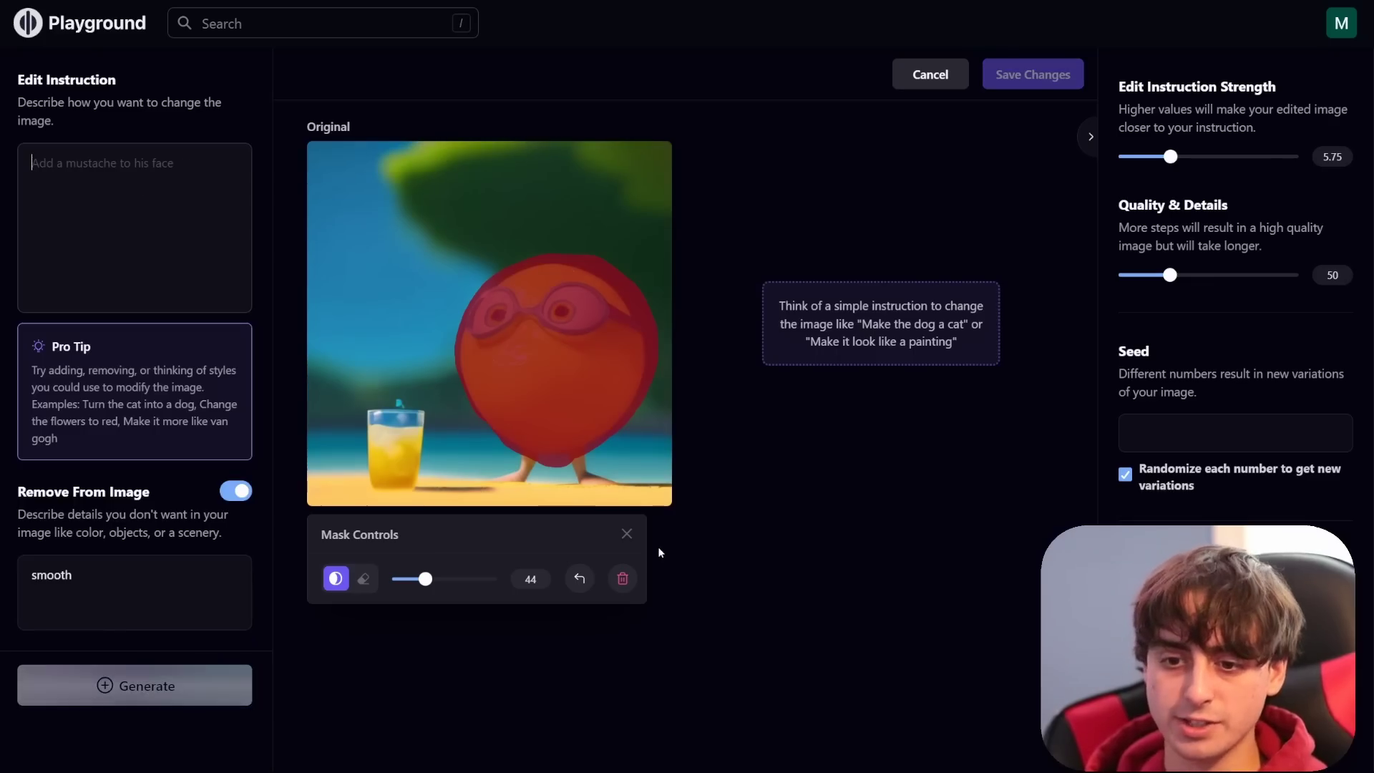
# Step: Delete the mask over the lemon character's body and turn off Remove From Image
pyautogui.click(630, 536)
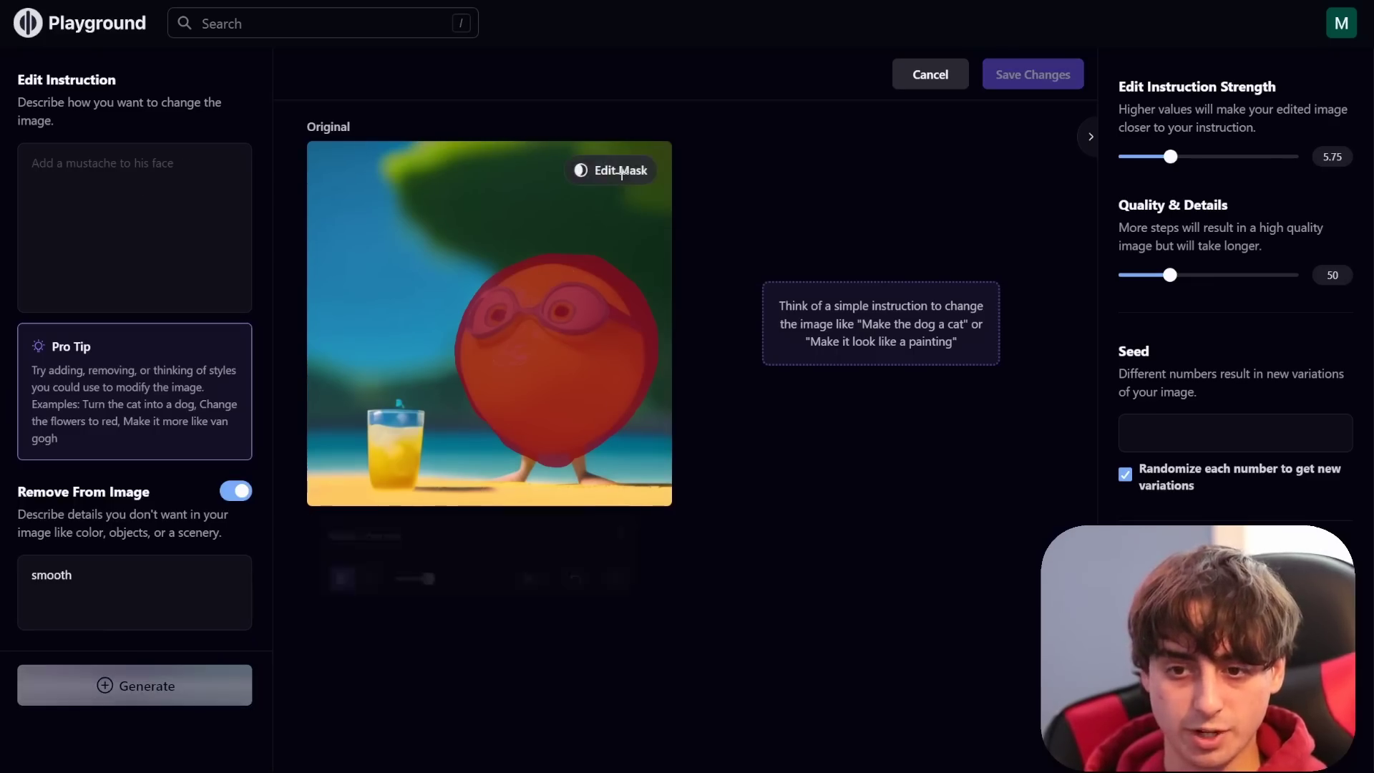
pyautogui.click(614, 172)
pyautogui.click(623, 573)
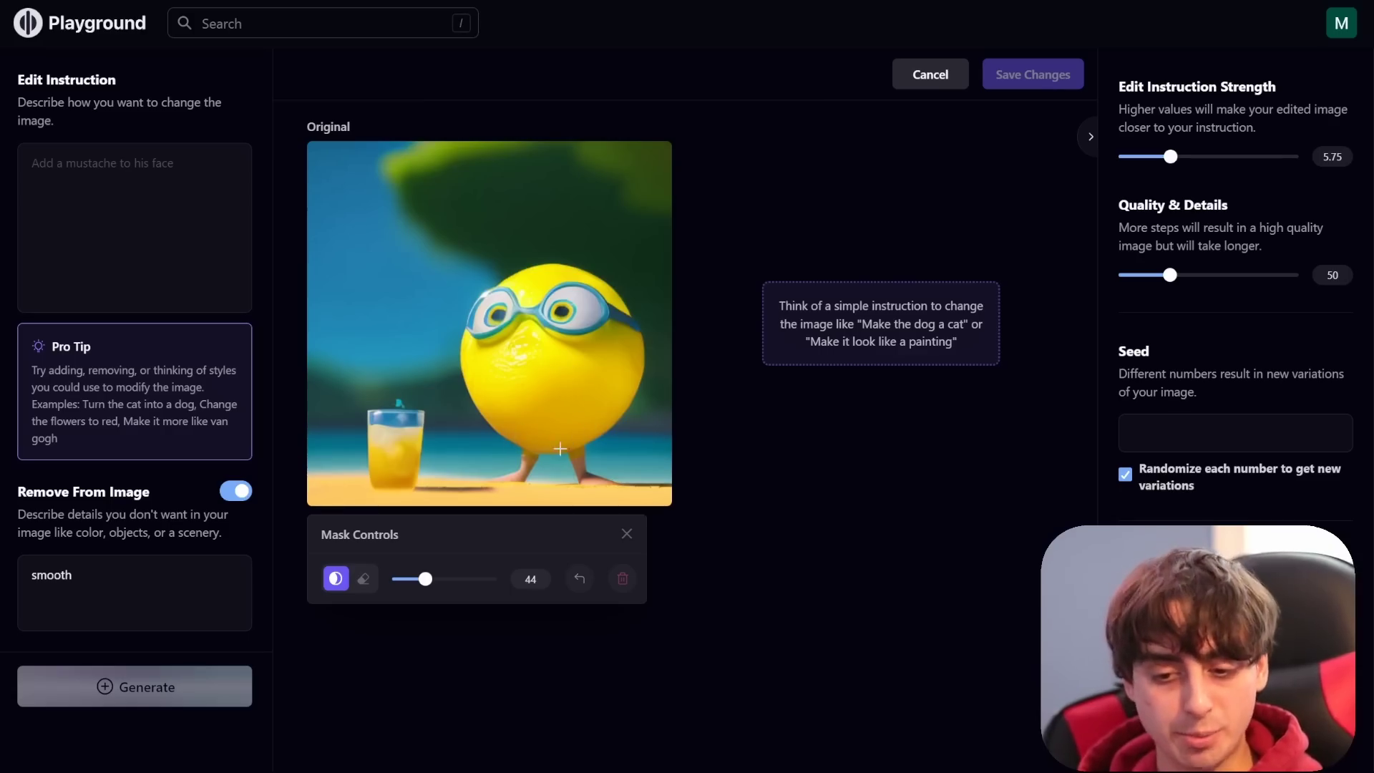
pyautogui.moveTo(601, 440)
pyautogui.mouseDown()
pyautogui.moveTo(521, 437)
pyautogui.moveTo(473, 397)
pyautogui.moveTo(497, 278)
pyautogui.moveTo(629, 323)
pyautogui.moveTo(590, 446)
pyautogui.moveTo(606, 325)
pyautogui.moveTo(562, 294)
pyautogui.moveTo(525, 300)
pyautogui.moveTo(564, 370)
pyautogui.mouseUp()
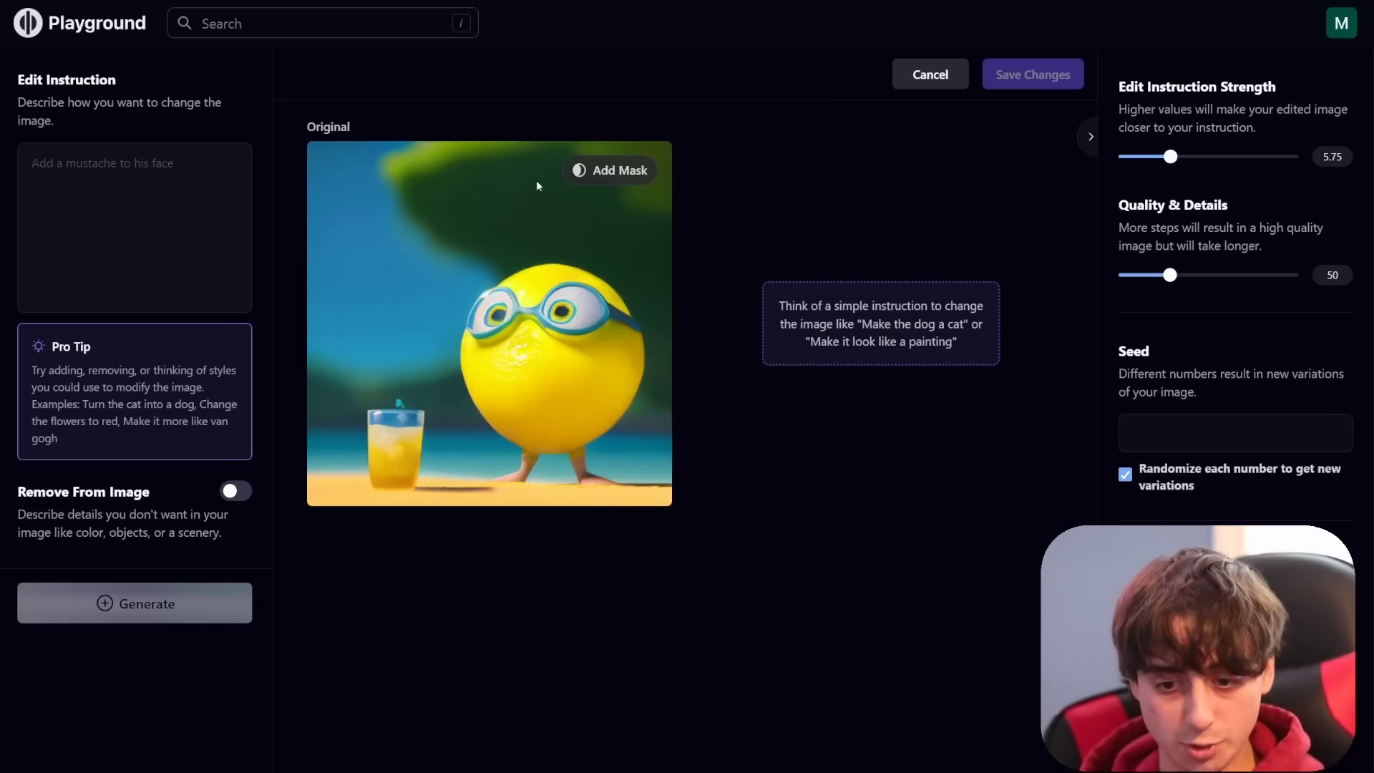
# Step: Mask the lemon character's two legs and feet
pyautogui.click(581, 170)
pyautogui.moveTo(533, 447); pyautogui.dragTo(508, 493)
pyautogui.moveTo(579, 455); pyautogui.dragTo(604, 484)
pyautogui.moveTo(509, 469); pyautogui.dragTo(485, 482)
pyautogui.moveTo(586, 471); pyautogui.dragTo(610, 482)
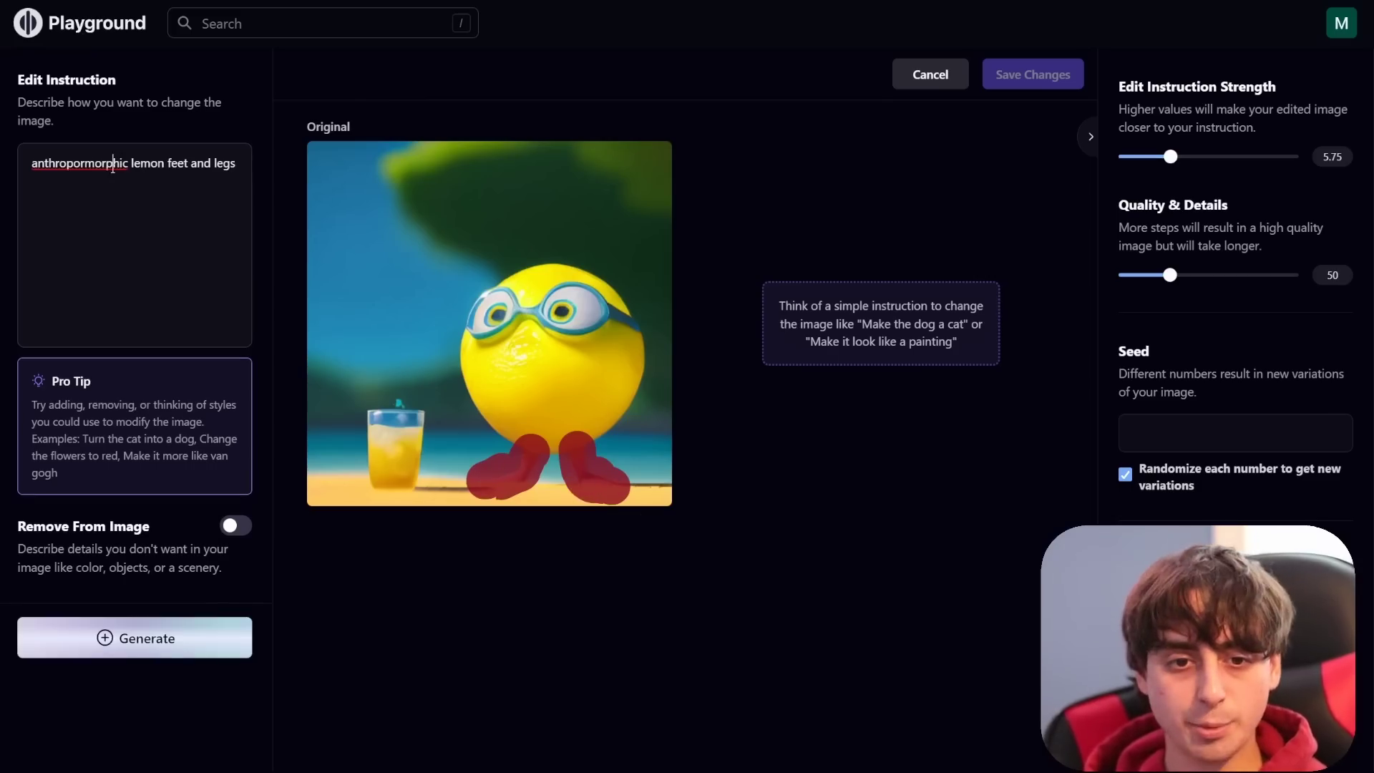
# Step: Correct the instruction to "anthropomorphic lemon feet and legs" and generate the edit at Edit Instruction Strength 7
pyautogui.rightClick(107, 163)
pyautogui.click(136, 178)
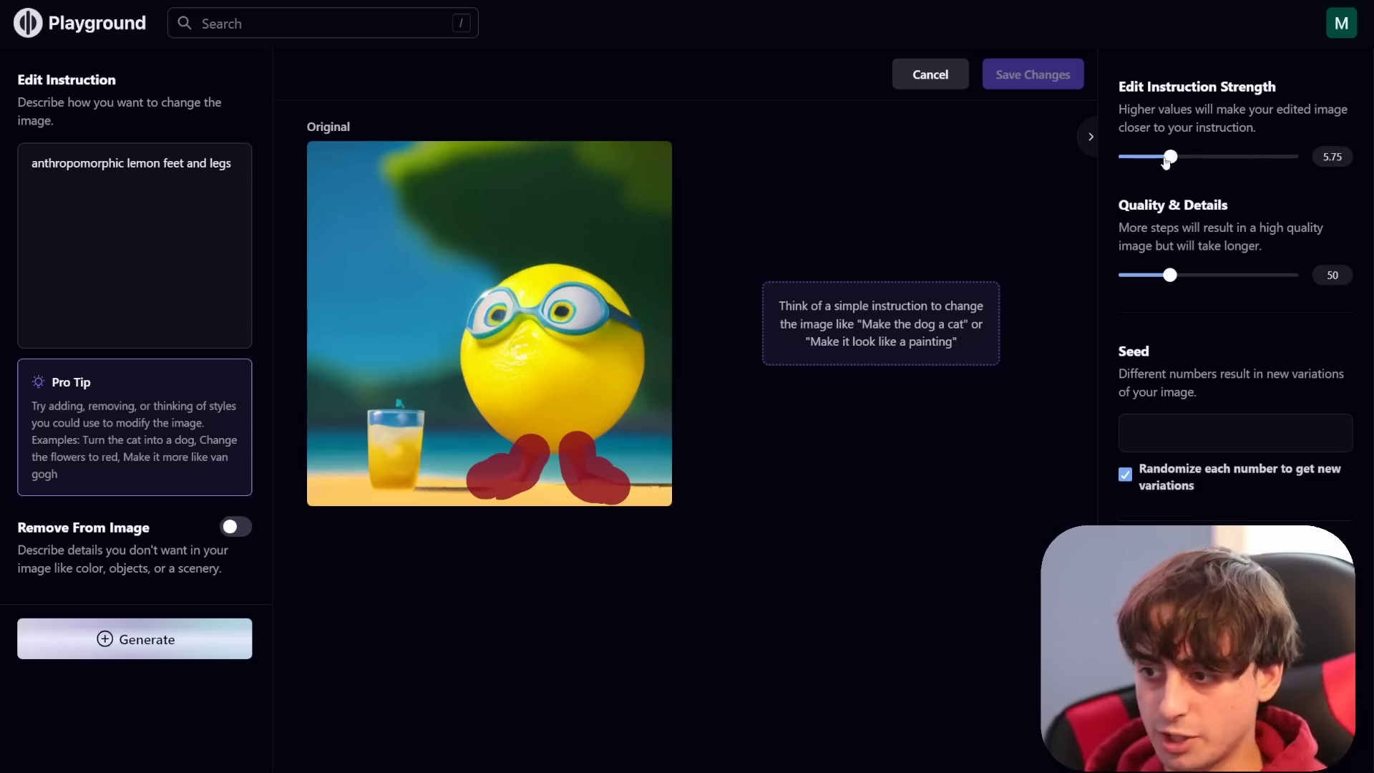
pyautogui.moveTo(1171, 159); pyautogui.dragTo(1181, 157)
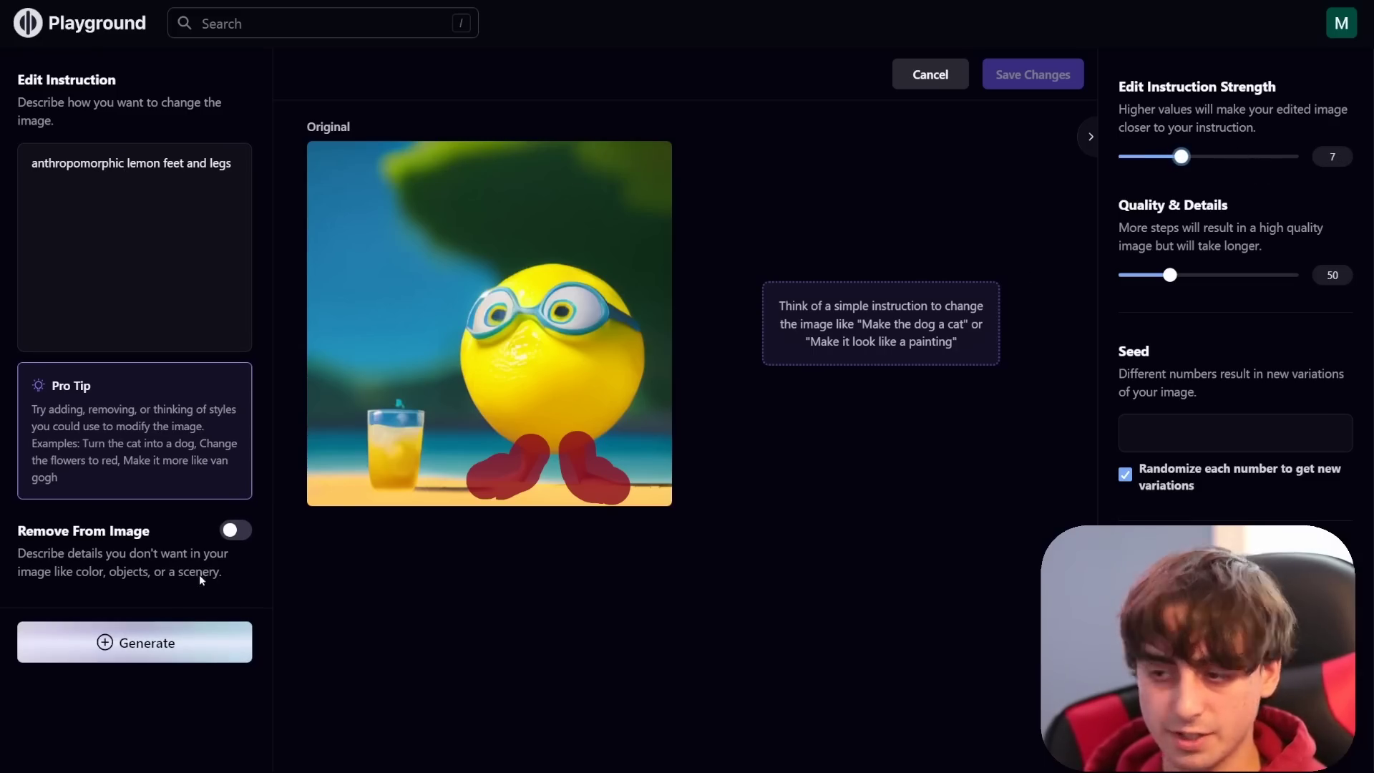
pyautogui.click(152, 647)
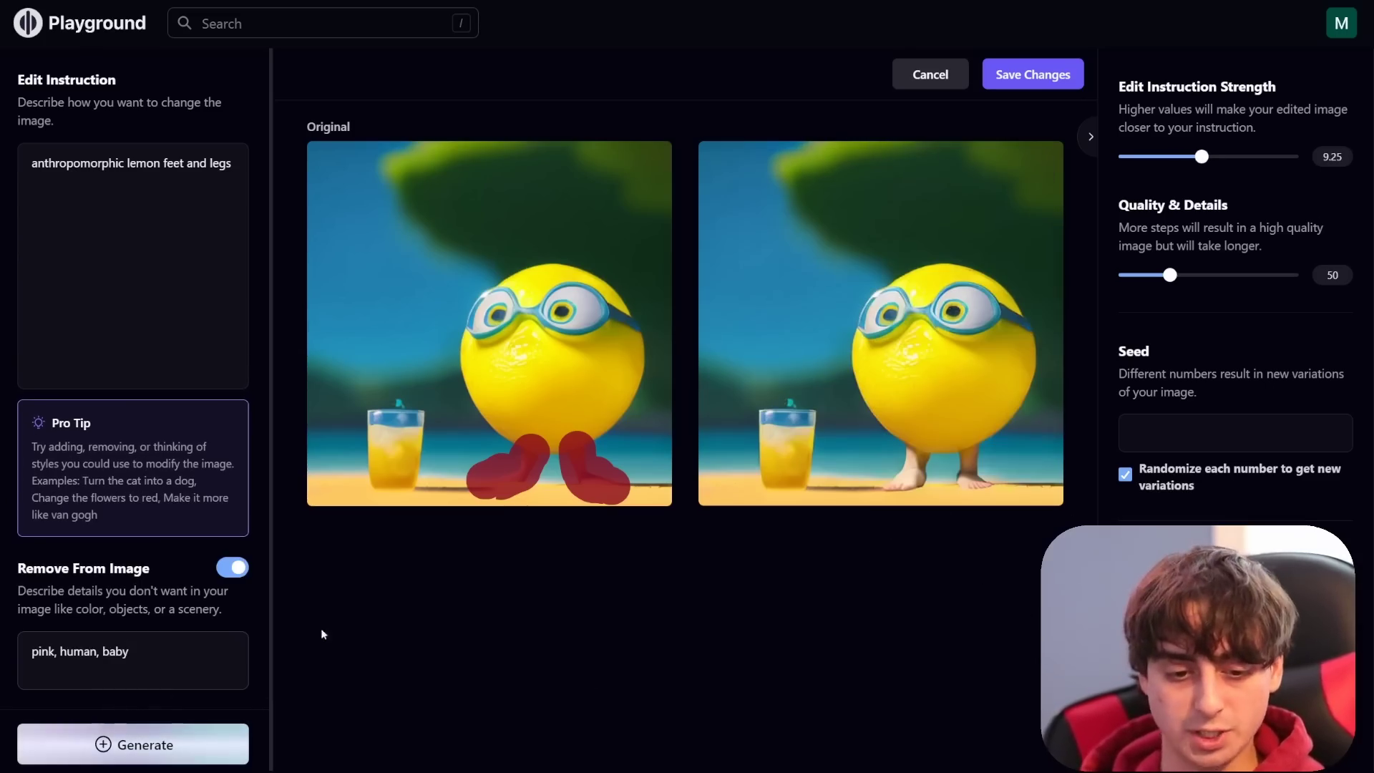
# Step: Regenerate with "pink, human, baby" removed and open the "anthropomorphic lemon feet and legs detailed" result, made at strength 8.75, for further editing
pyautogui.click(142, 747)
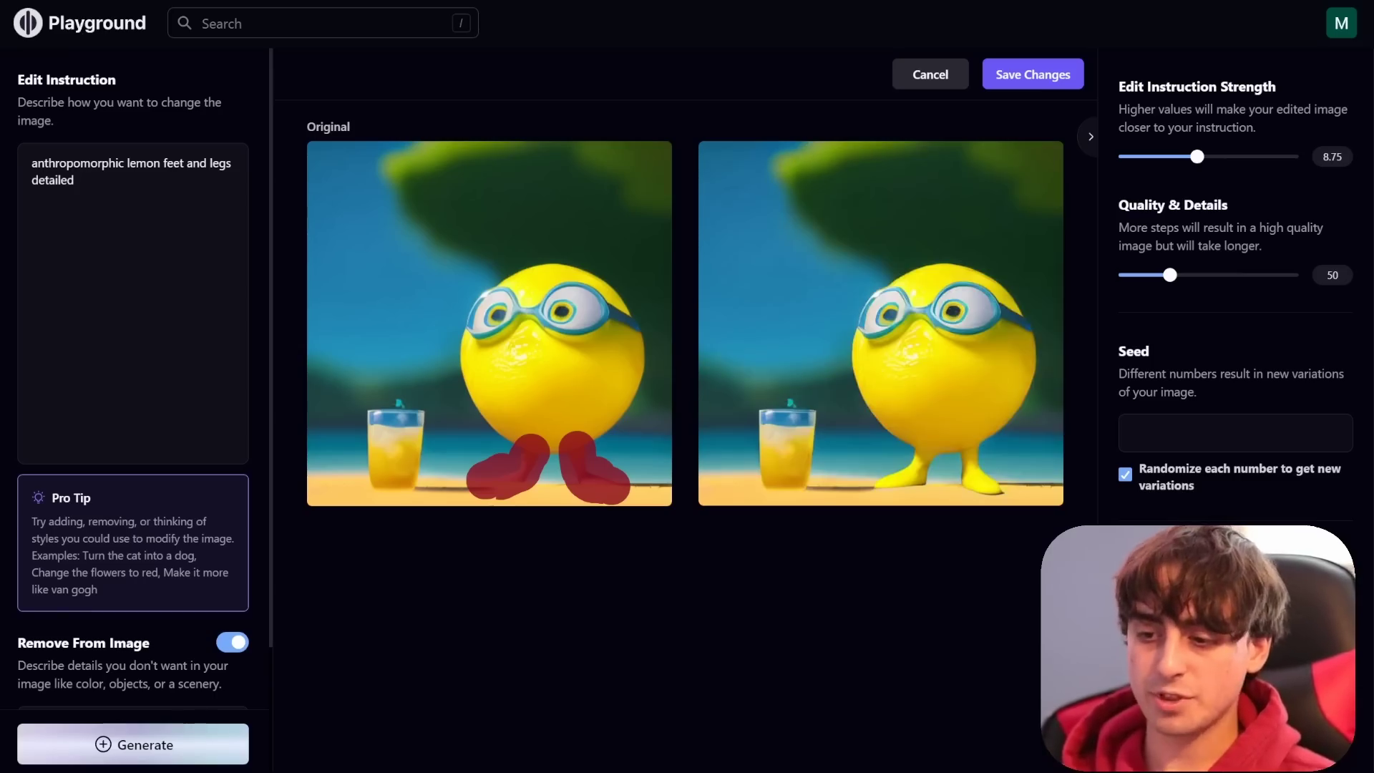
pyautogui.moveTo(943, 178)
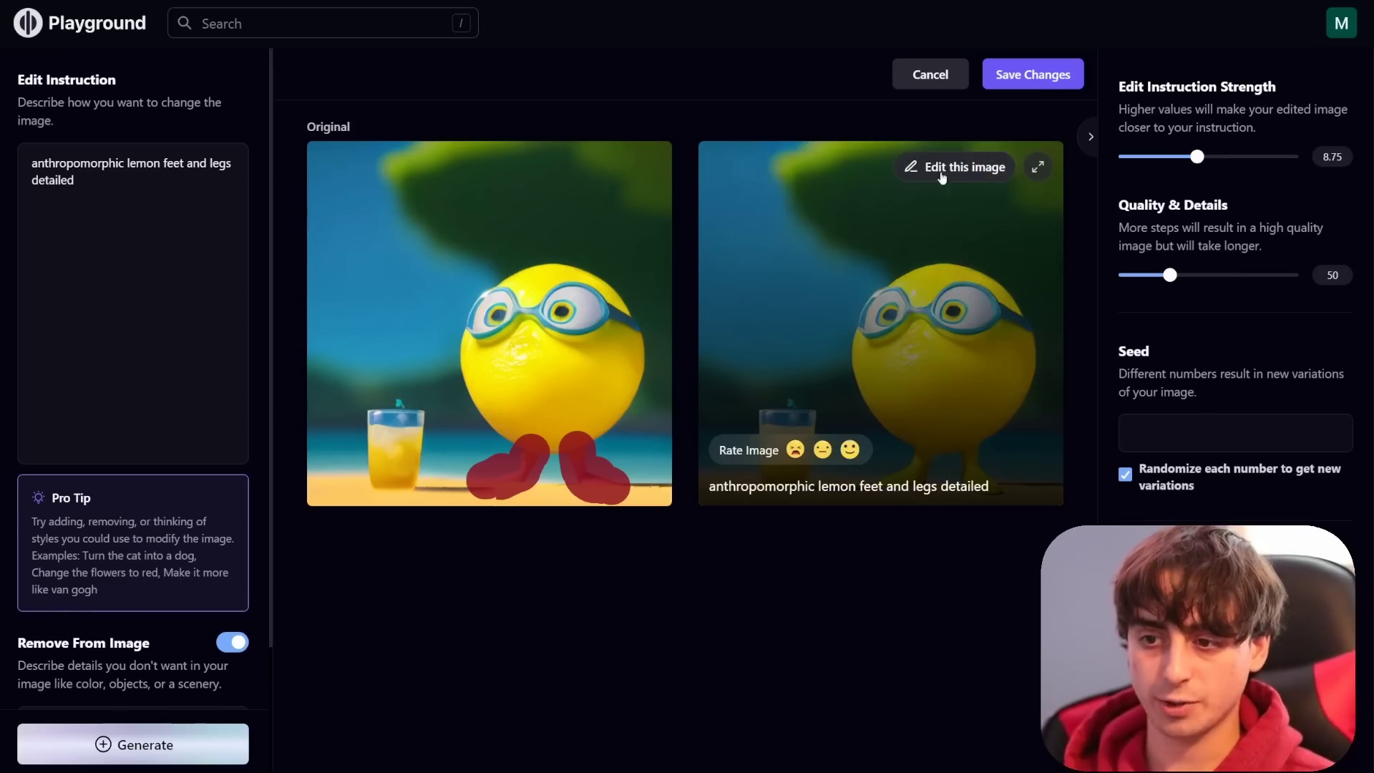
pyautogui.click(955, 169)
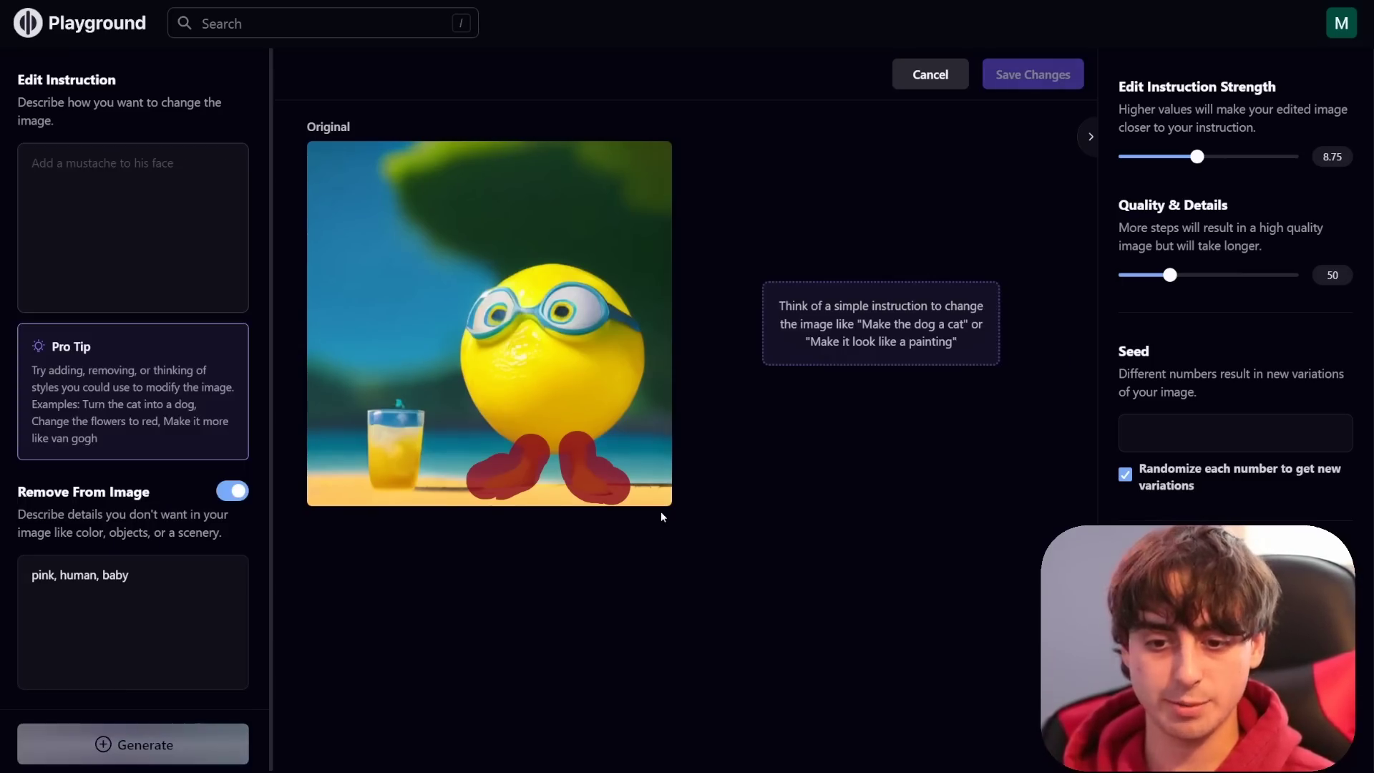
# Step: Replace the leg mask with one over the mouth area and generate "pixar style mouth and smile" at strength 9.25 and quality 33
pyautogui.click(614, 169)
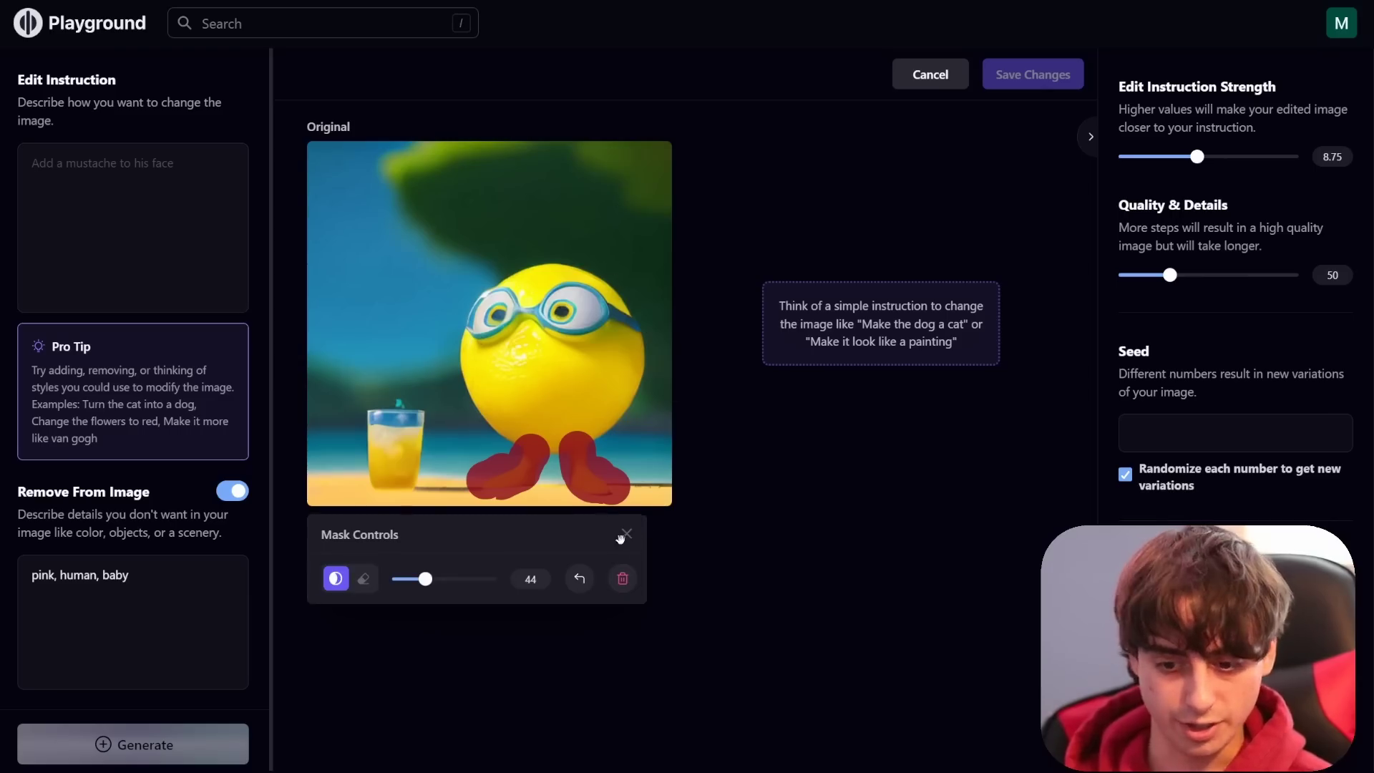
pyautogui.click(601, 170)
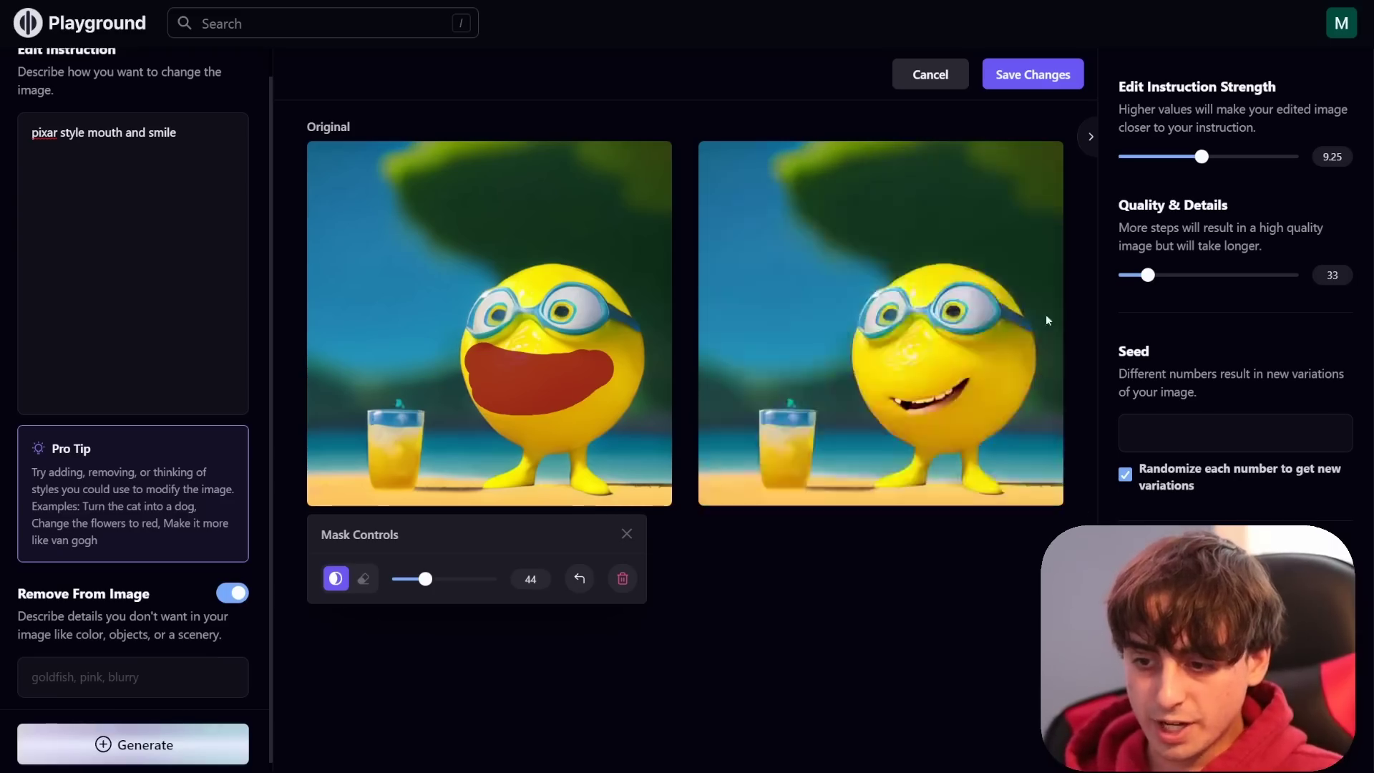
pyautogui.moveTo(995, 487)
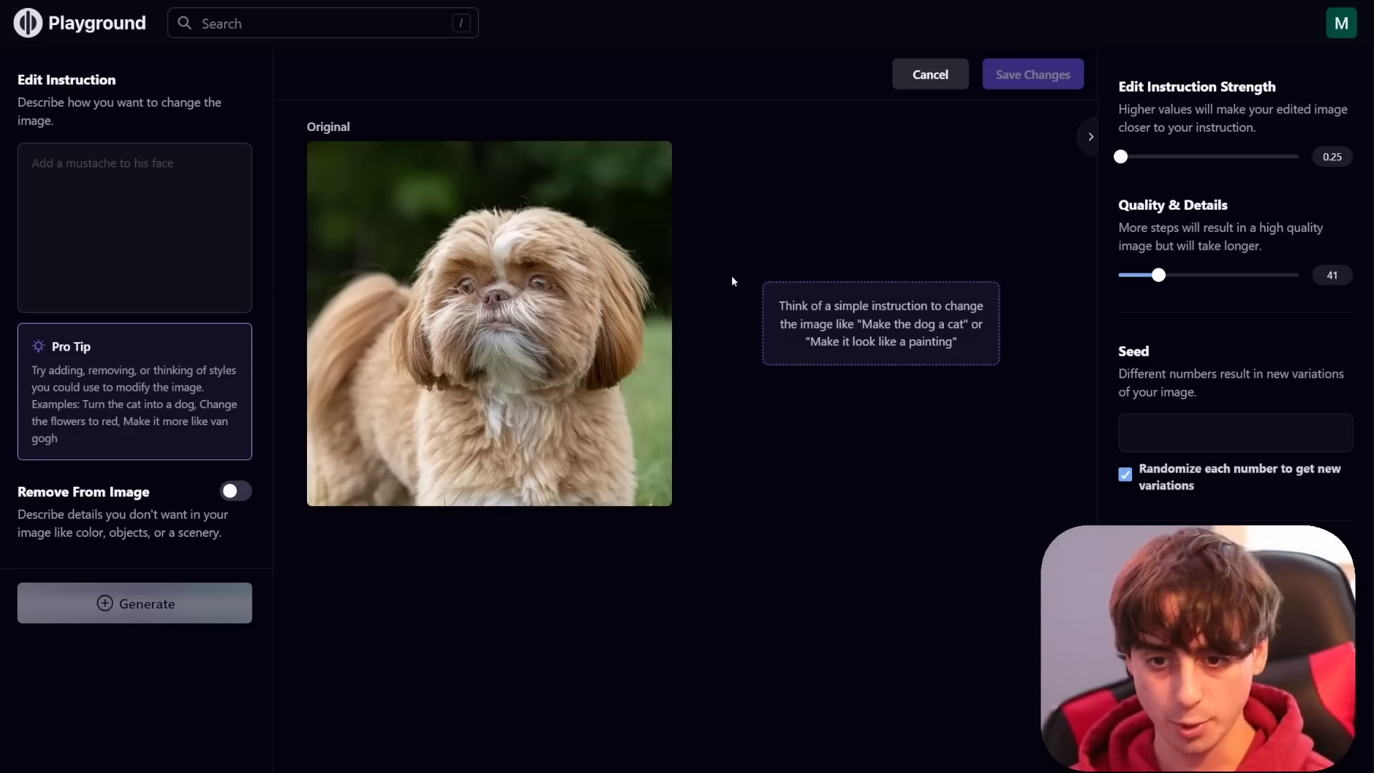
# Step: Mask the area above the dog's head and generate the edit "he is wearing a fancy top hat" at Edit Instruction Strength 7.75
pyautogui.click(577, 421)
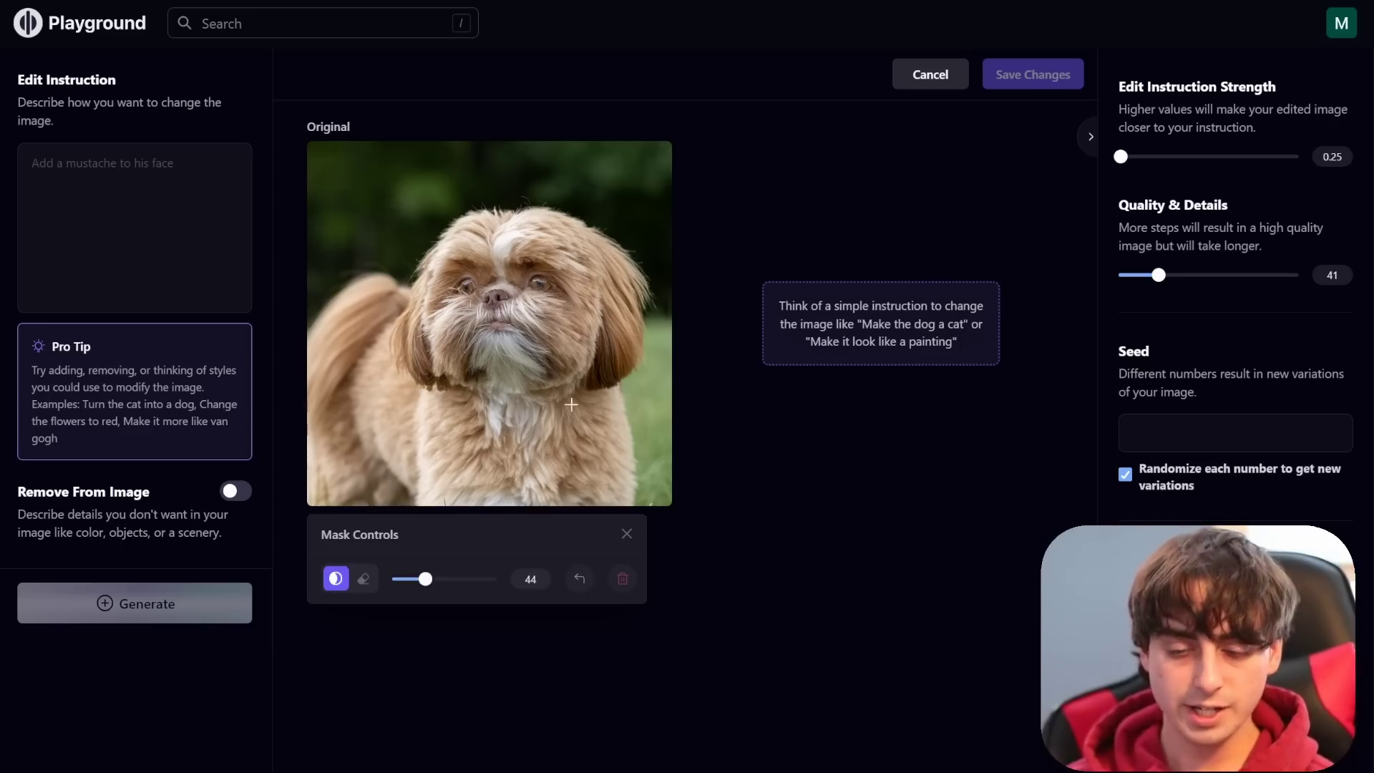
pyautogui.moveTo(420, 227)
pyautogui.mouseDown()
pyautogui.moveTo(457, 154)
pyautogui.moveTo(446, 224)
pyautogui.moveTo(517, 169)
pyautogui.moveTo(501, 180)
pyautogui.moveTo(465, 148)
pyautogui.moveTo(492, 203)
pyautogui.moveTo(572, 146)
pyautogui.moveTo(584, 231)
pyautogui.moveTo(461, 238)
pyautogui.mouseUp()
pyautogui.moveTo(576, 149); pyautogui.dragTo(592, 189)
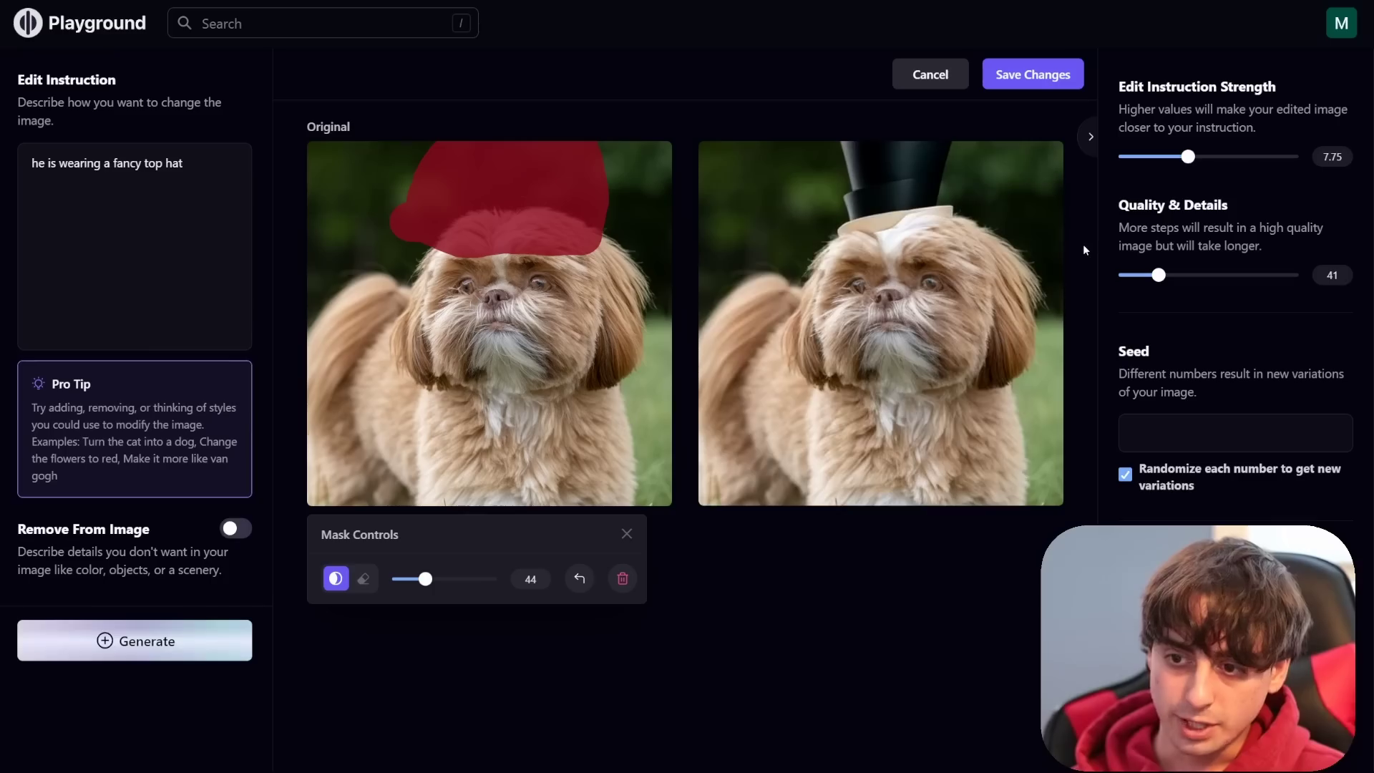
# Step: Regenerate the top hat edit at Edit Instruction Strength 7.25 and open the result for further editing
pyautogui.moveTo(1194, 172); pyautogui.dragTo(1183, 159)
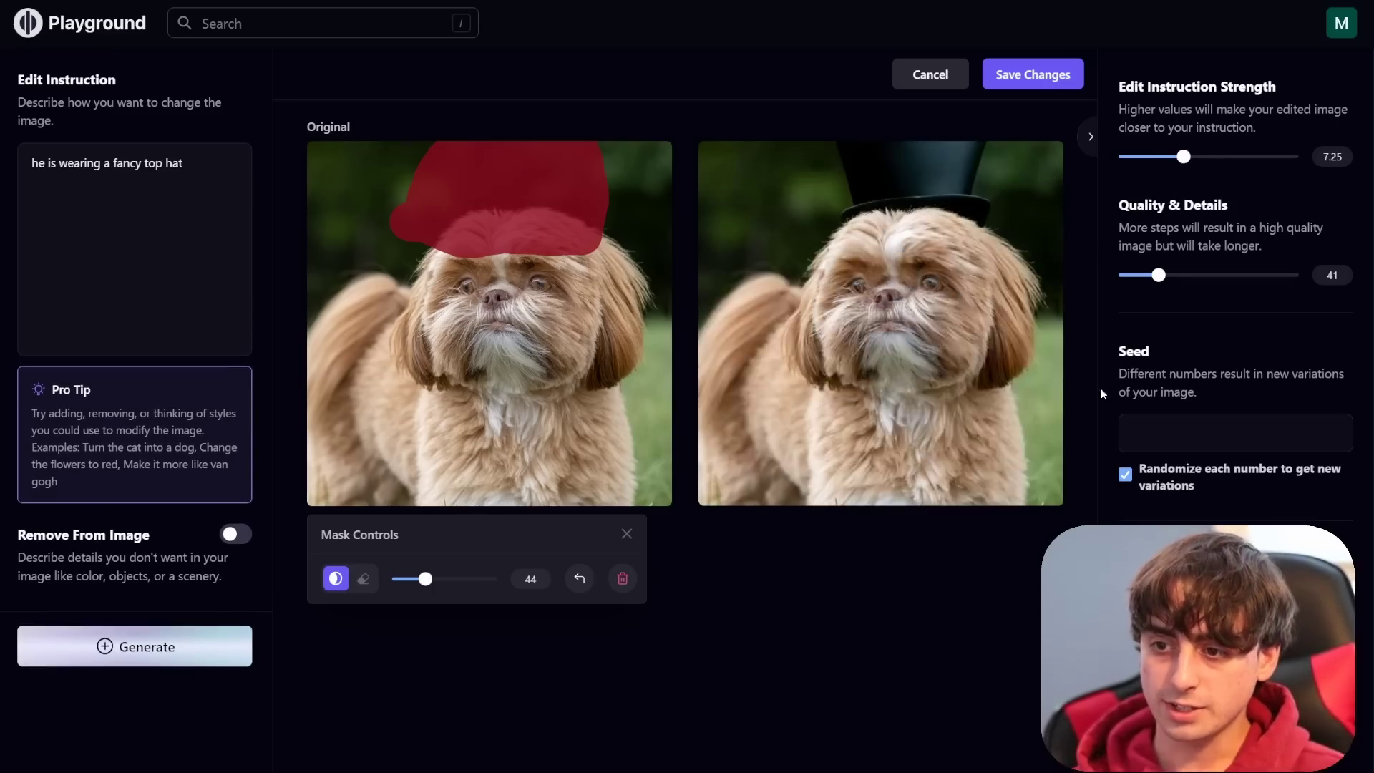
pyautogui.click(881, 369)
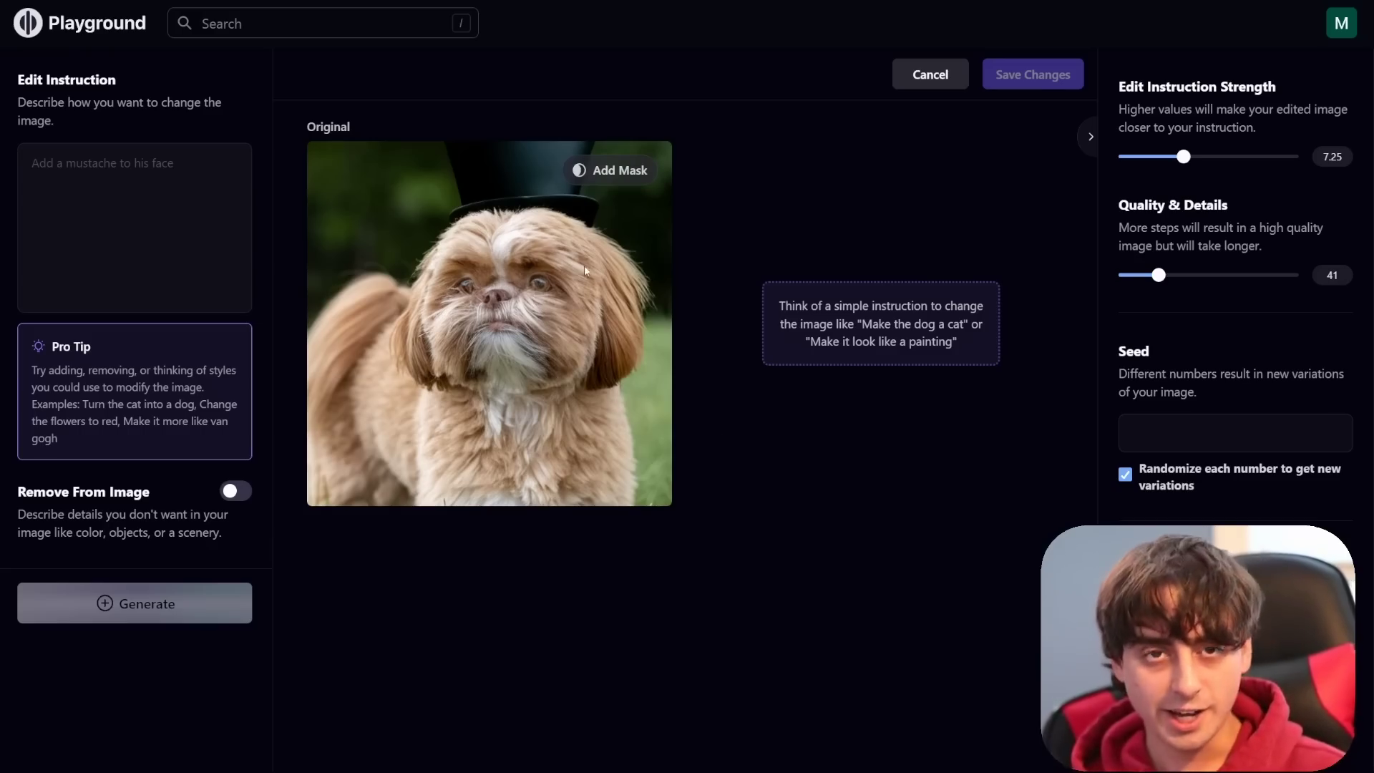
# Step: Mask the dog's chest, generate "the dog is wearing a fancy bowtie" at strength 6.75, and open the result for further editing
pyautogui.click(631, 180)
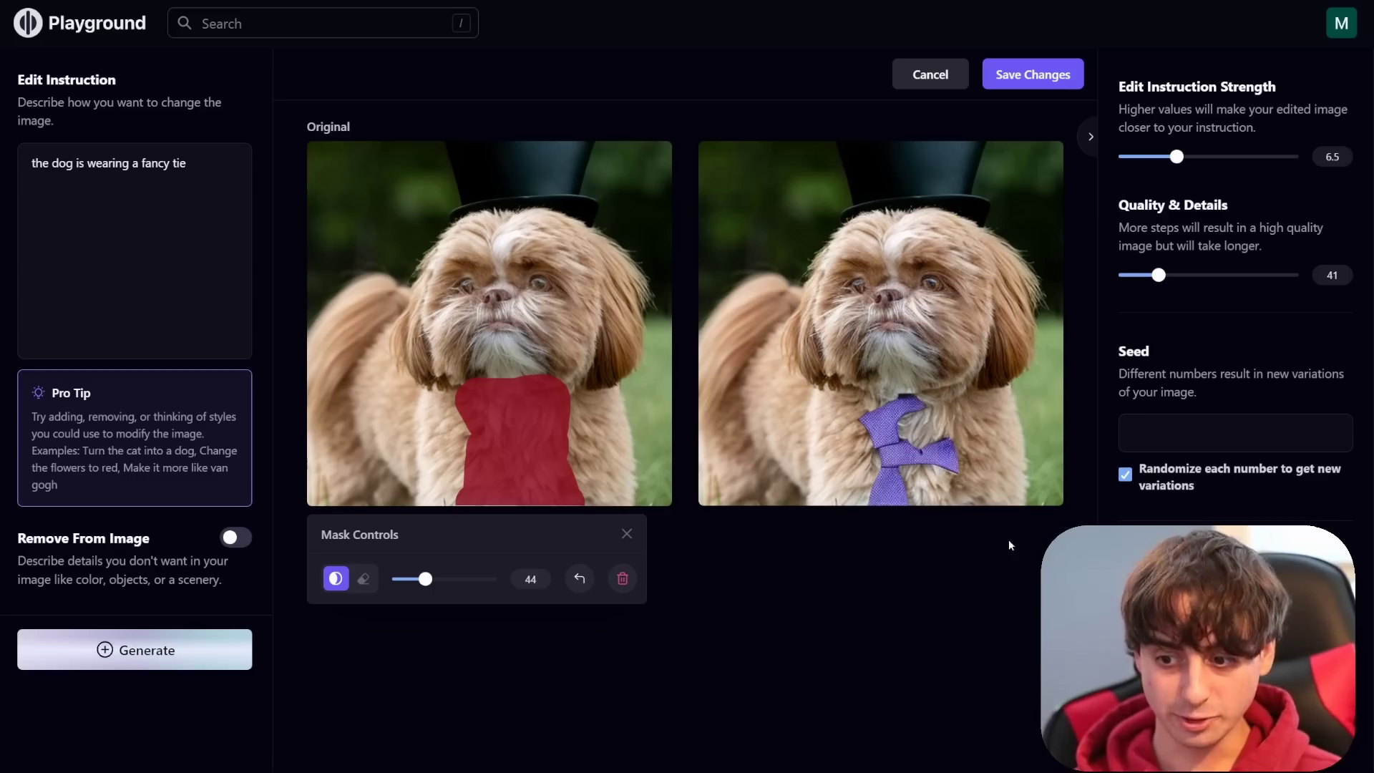
pyautogui.click(249, 662)
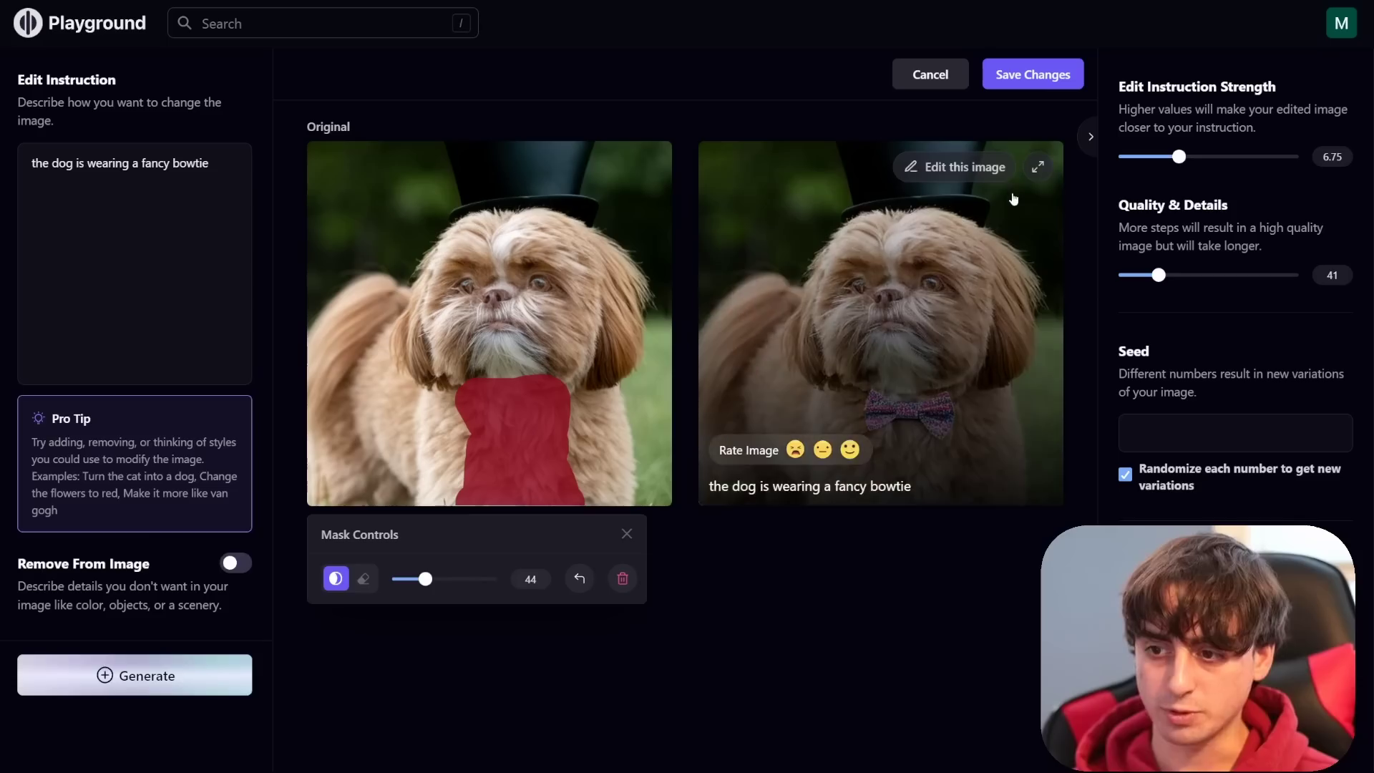
pyautogui.click(943, 162)
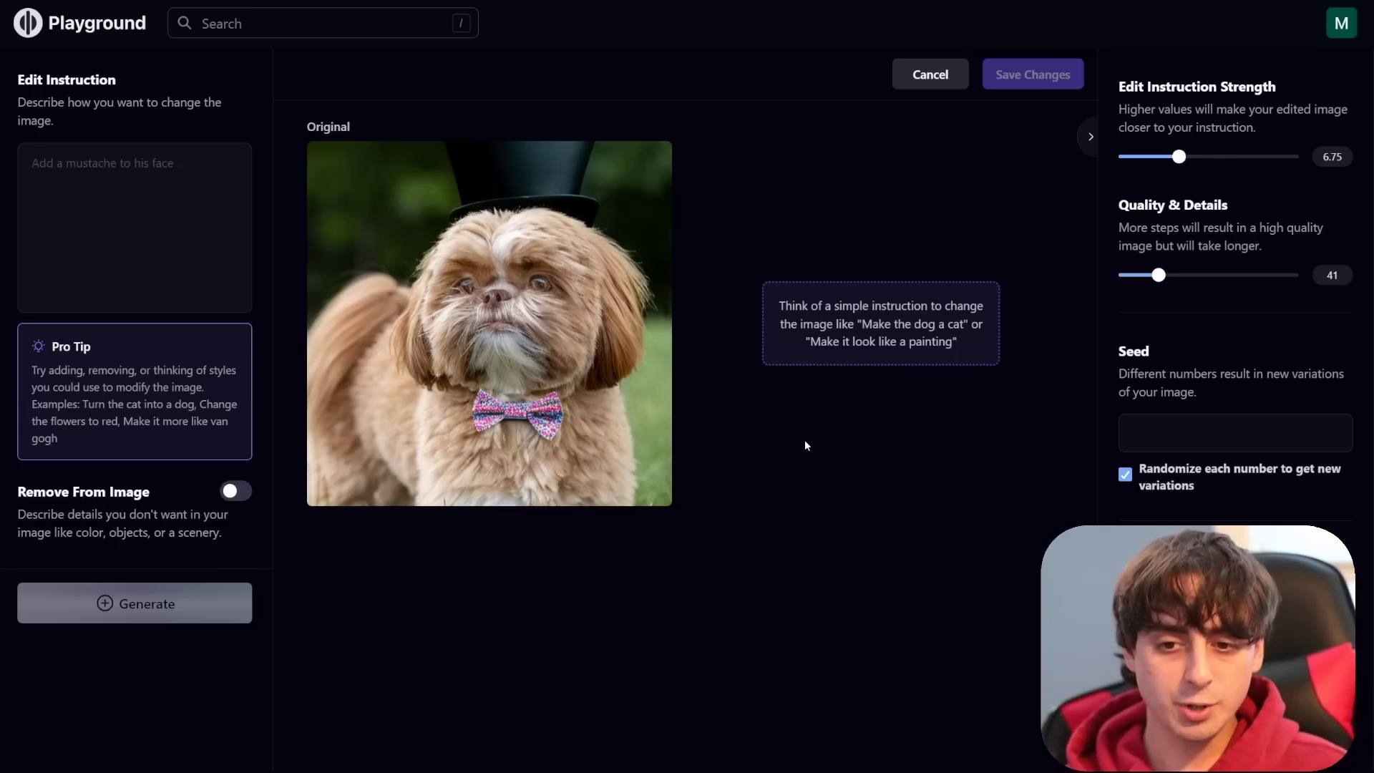
# Step: Generate the edit "make it look like a movie scene" at Edit Instruction Strength 7.5 and save the changes
pyautogui.moveTo(614, 233)
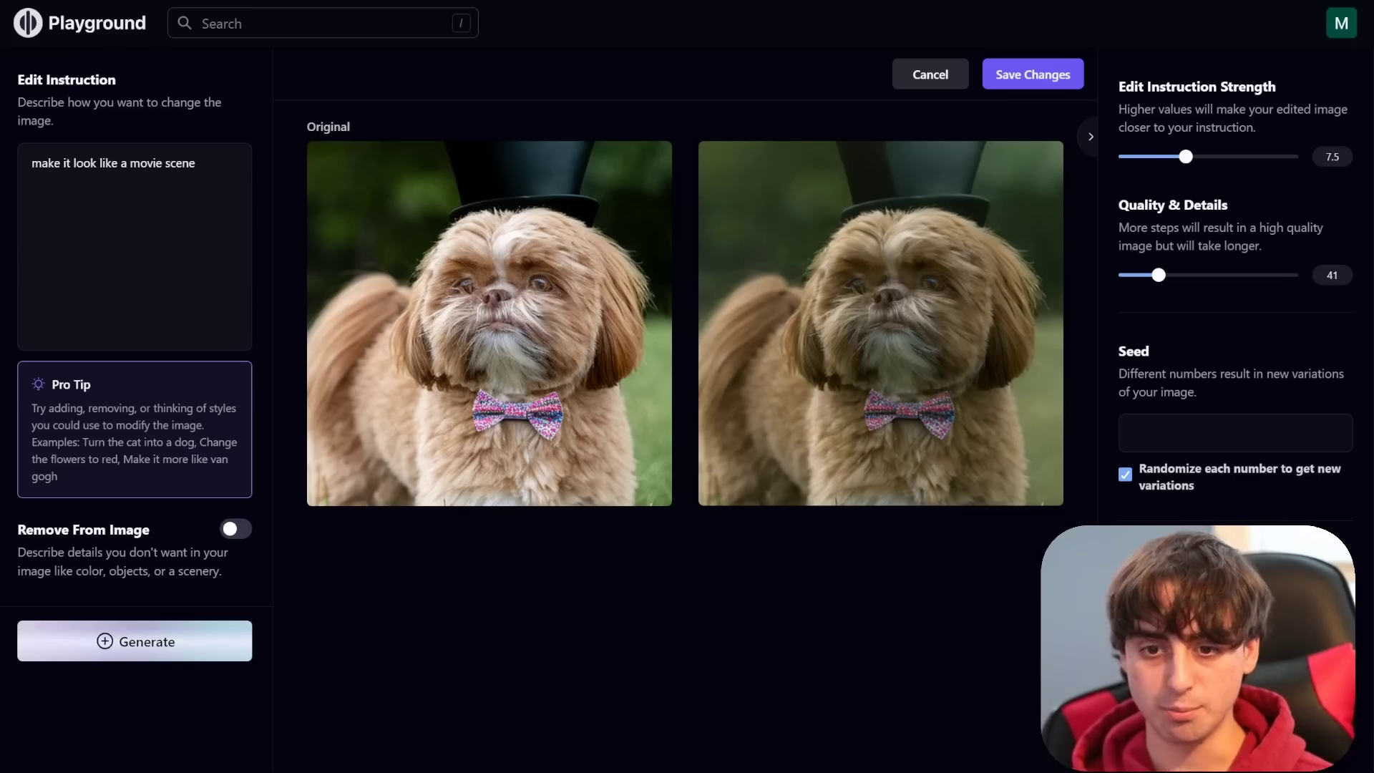
pyautogui.click(1033, 75)
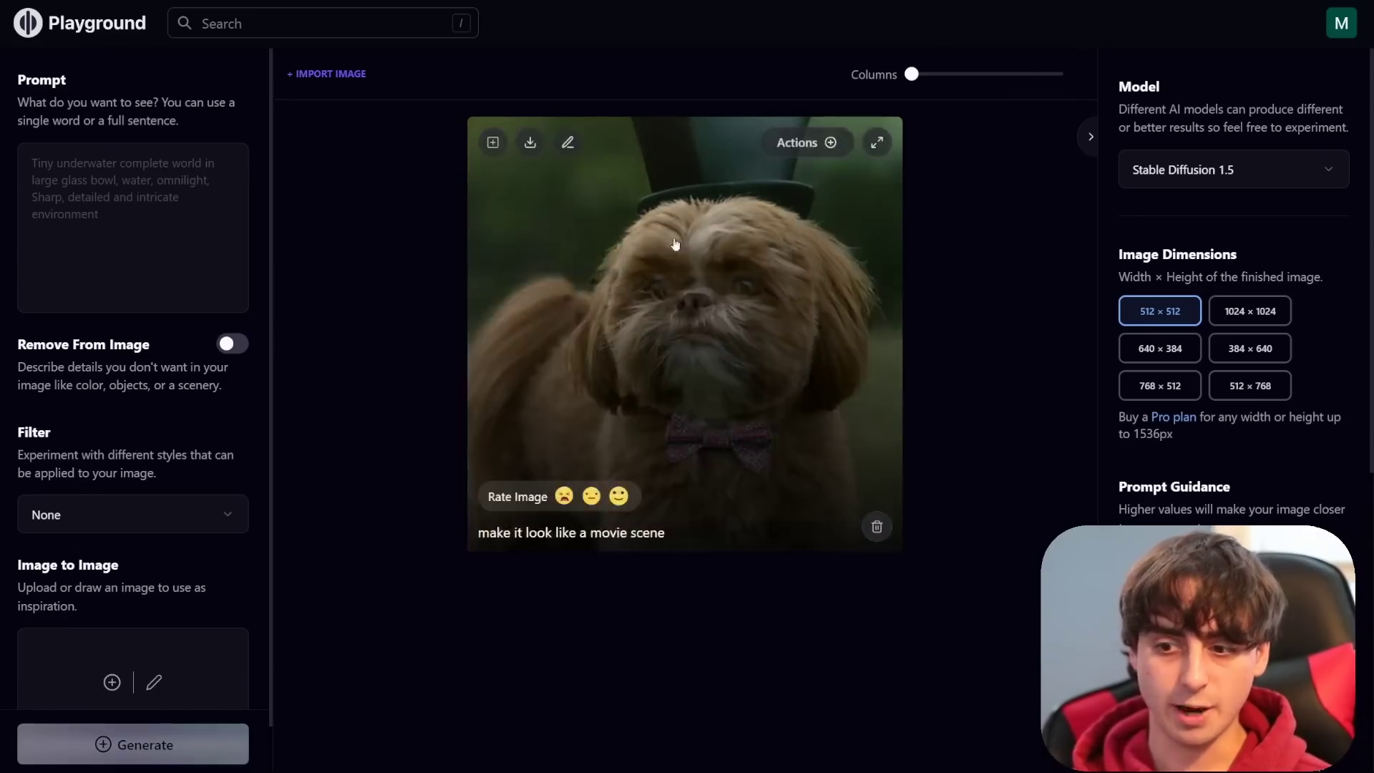
# Step: Upscale the saved dog image by 4x and download the enlarged copy
pyautogui.moveTo(813, 298)
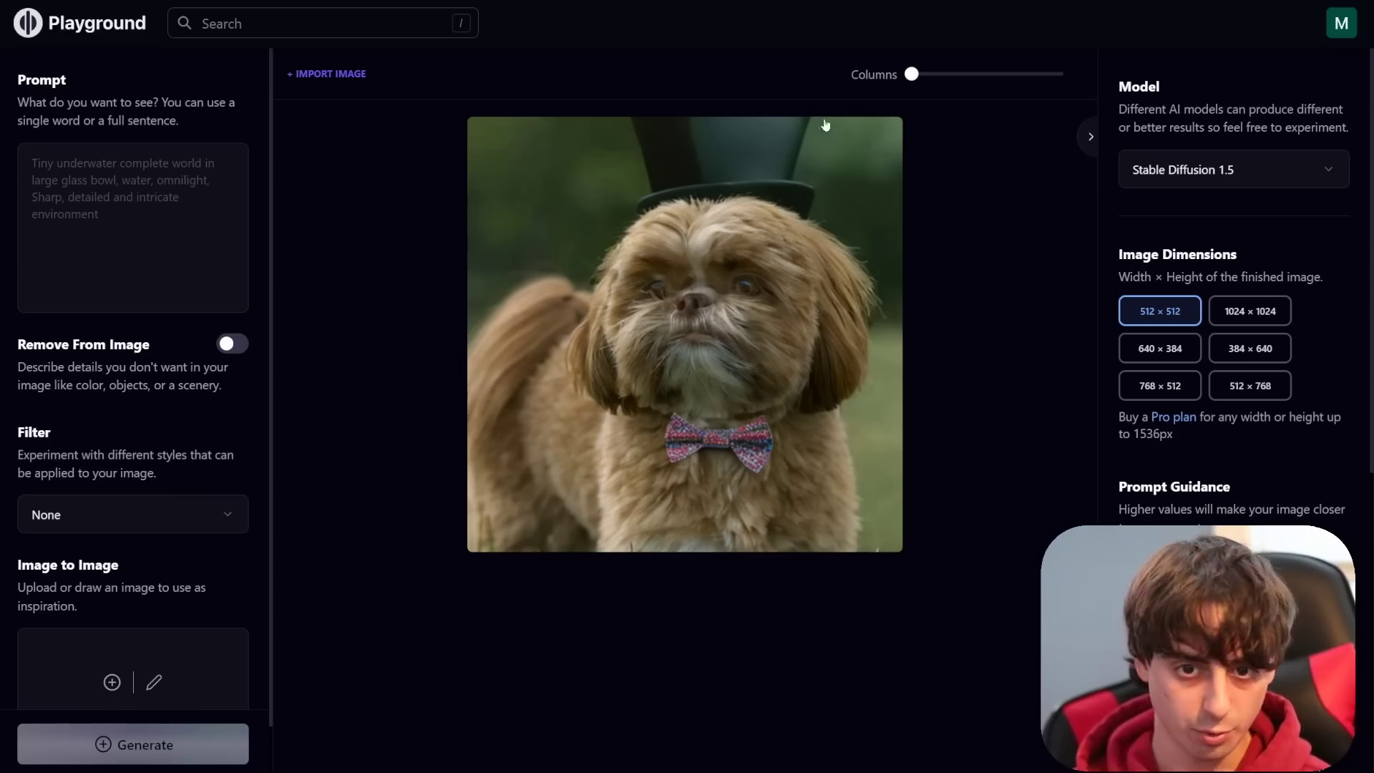
pyautogui.click(828, 145)
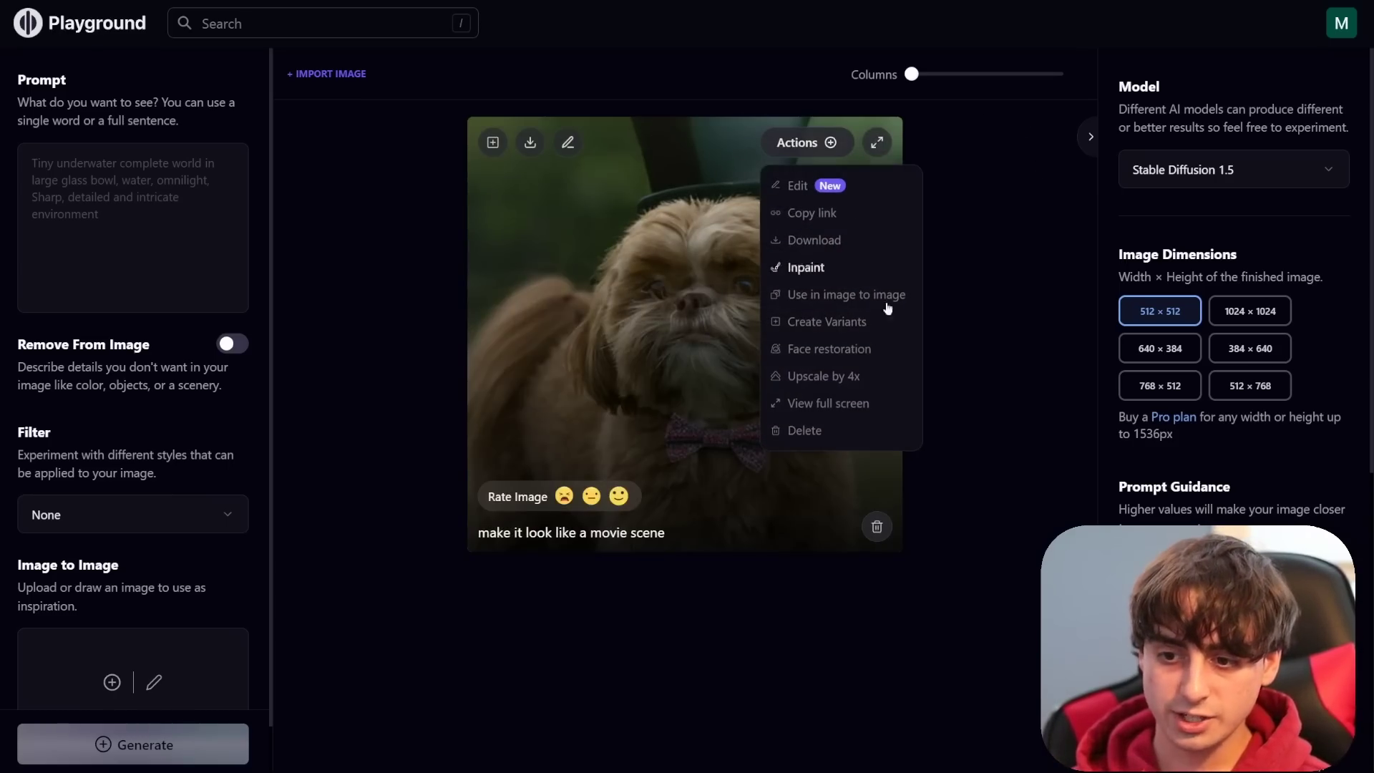
pyautogui.click(834, 377)
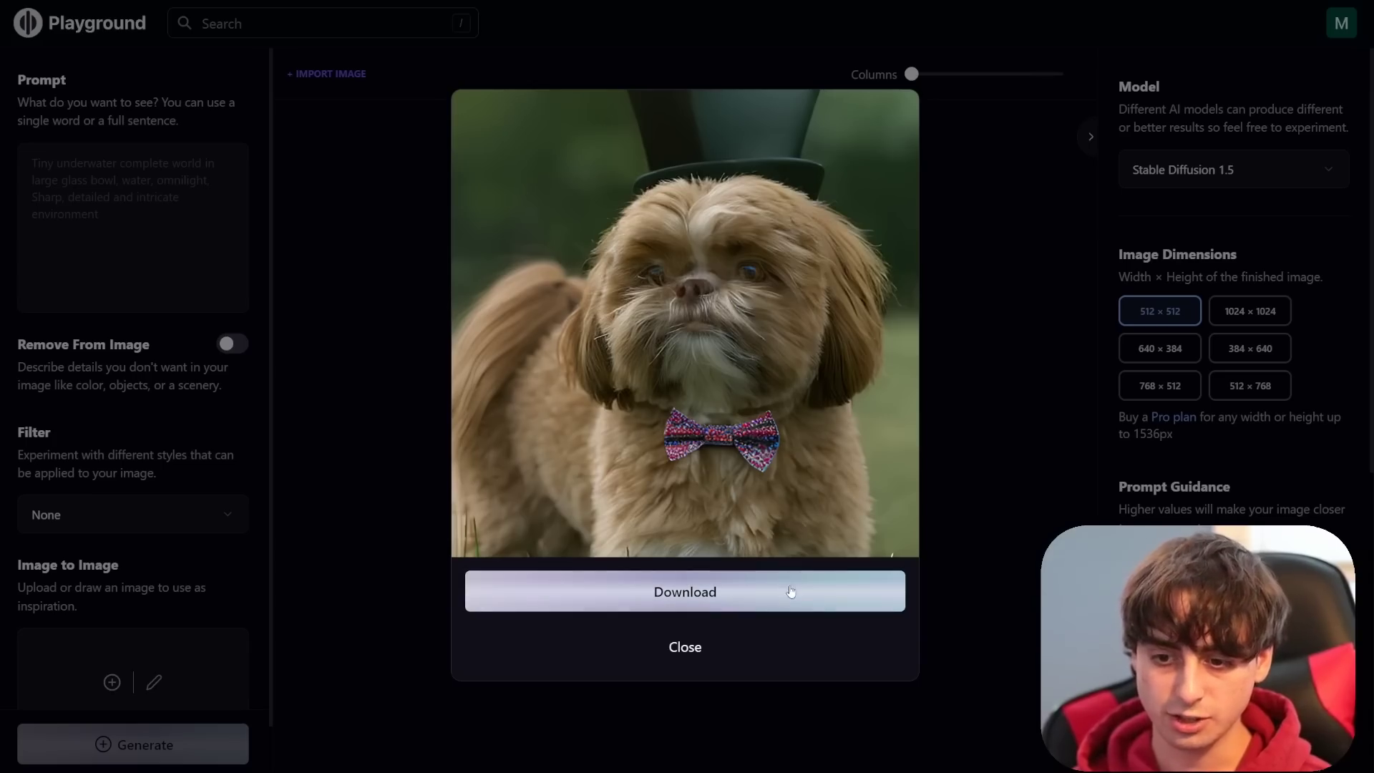
pyautogui.click(730, 598)
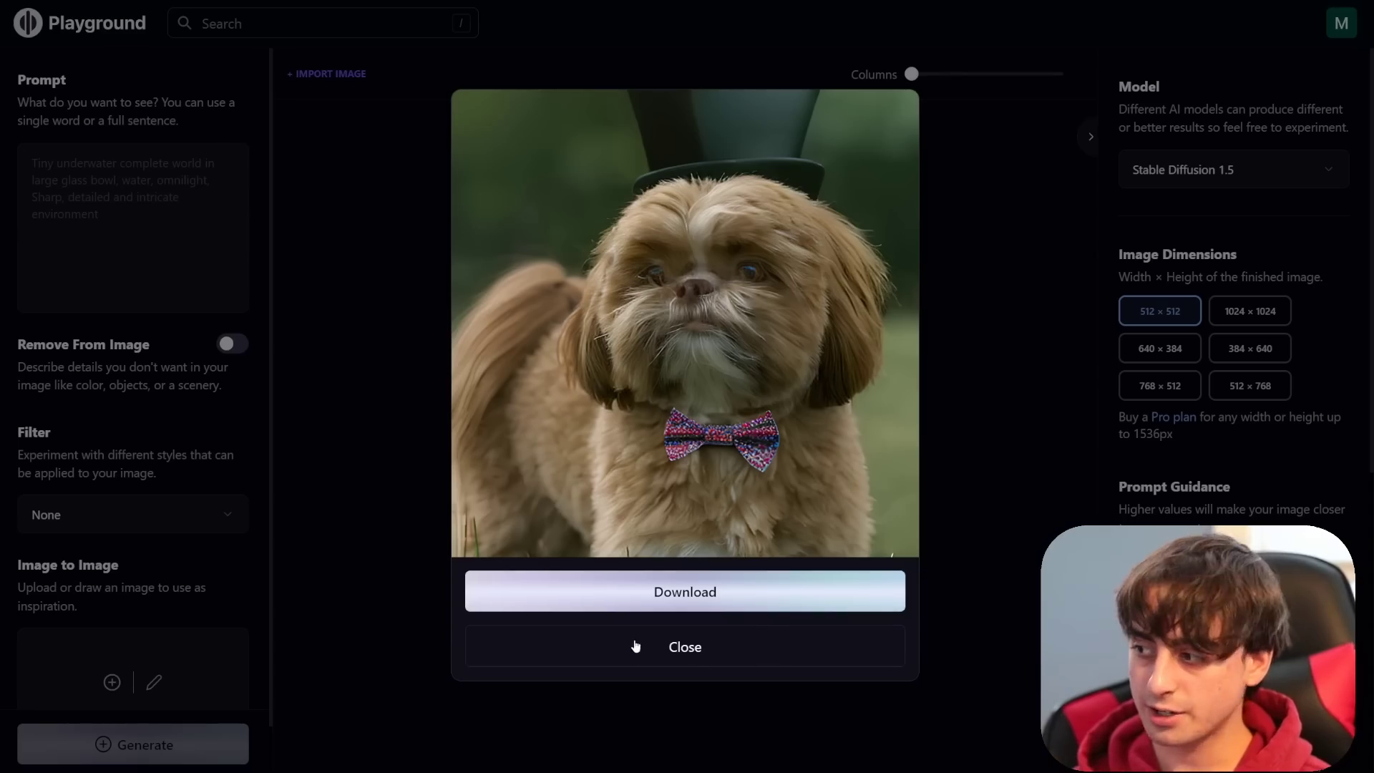
pyautogui.click(636, 648)
# Step: Bring up the dog image's download preview again from its available actions and dismiss it
pyautogui.moveTo(898, 159)
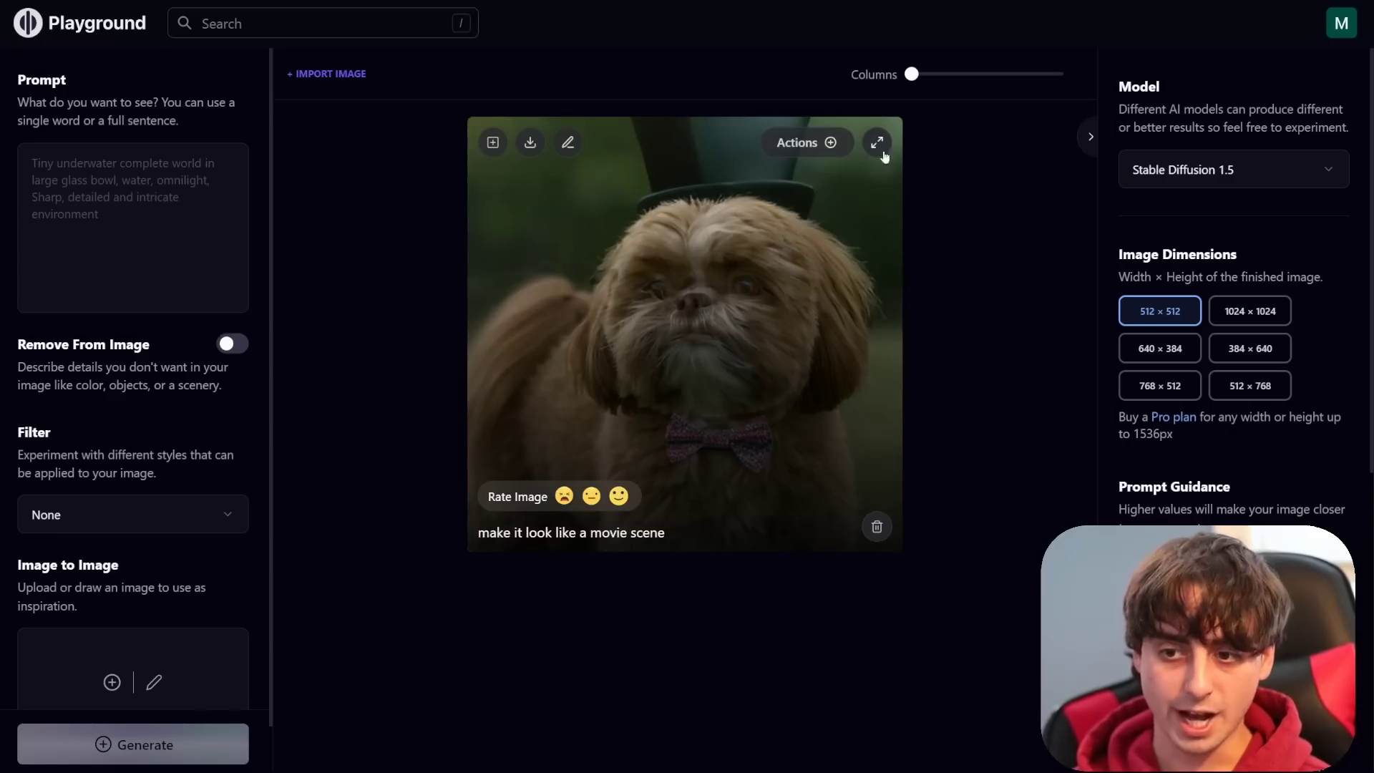
pyautogui.click(832, 143)
pyautogui.click(830, 301)
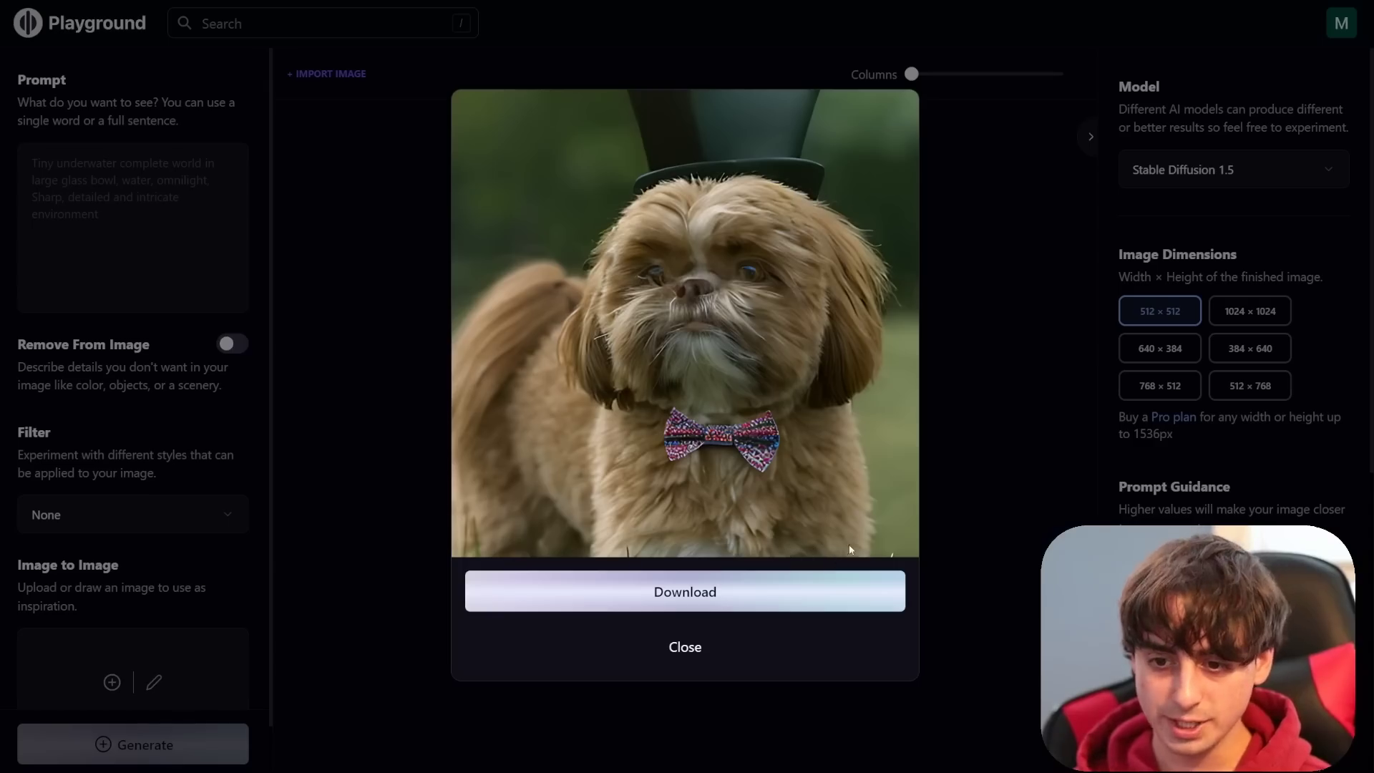
pyautogui.click(1058, 458)
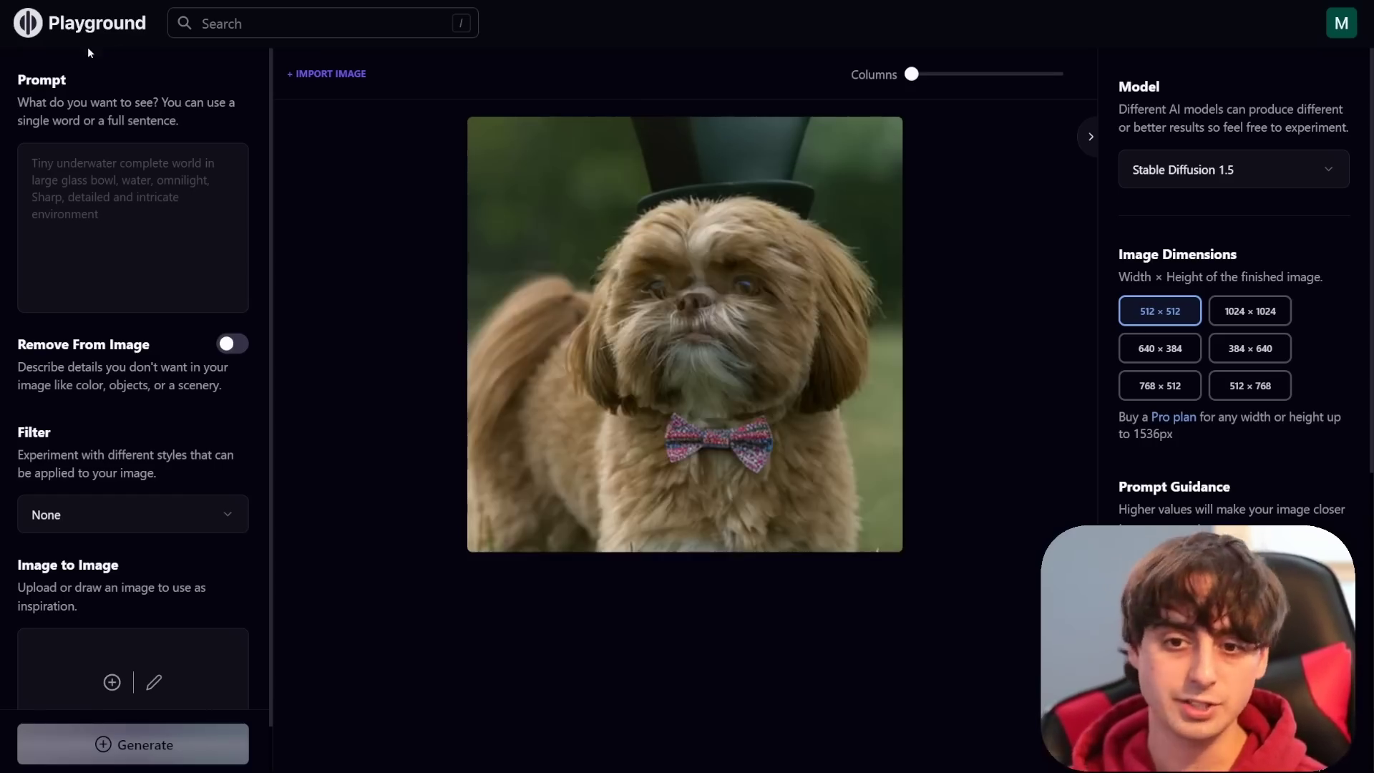
# Step: Go to the community feed and view the prompt and settings of the Minion wearing Superman clothes
pyautogui.click(79, 23)
pyautogui.scroll(-3, 1220, 496)
pyautogui.scroll(-8, 1220, 496)
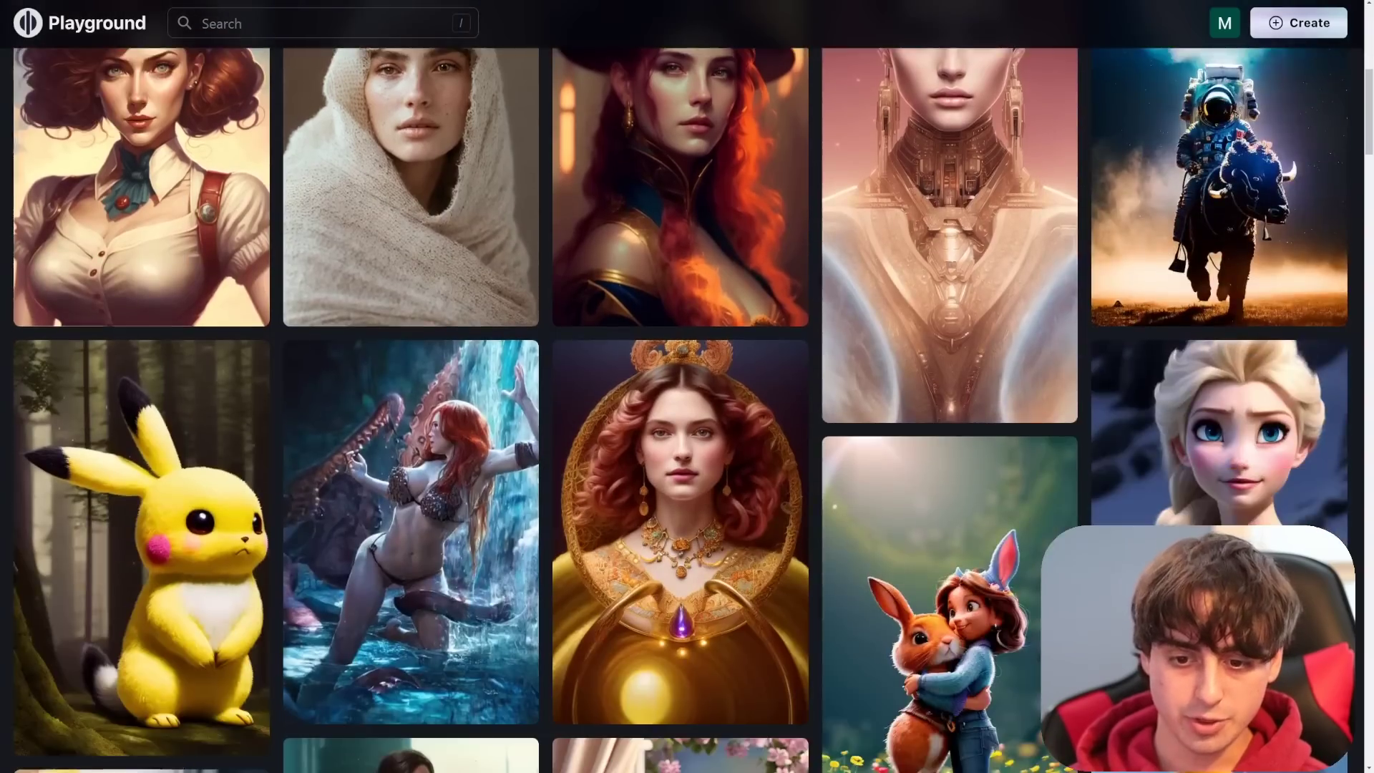
pyautogui.scroll(-12, 1059, 573)
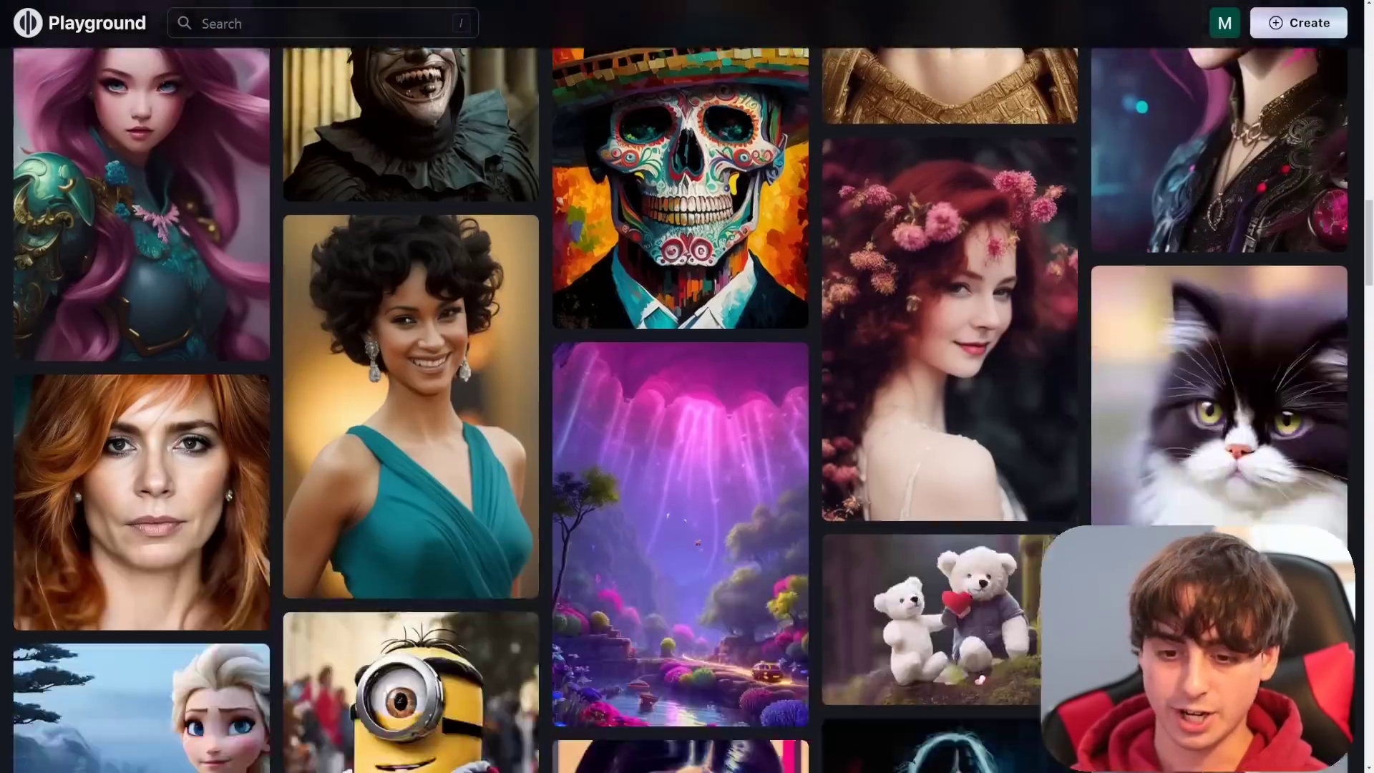
pyautogui.scroll(-5, 1059, 572)
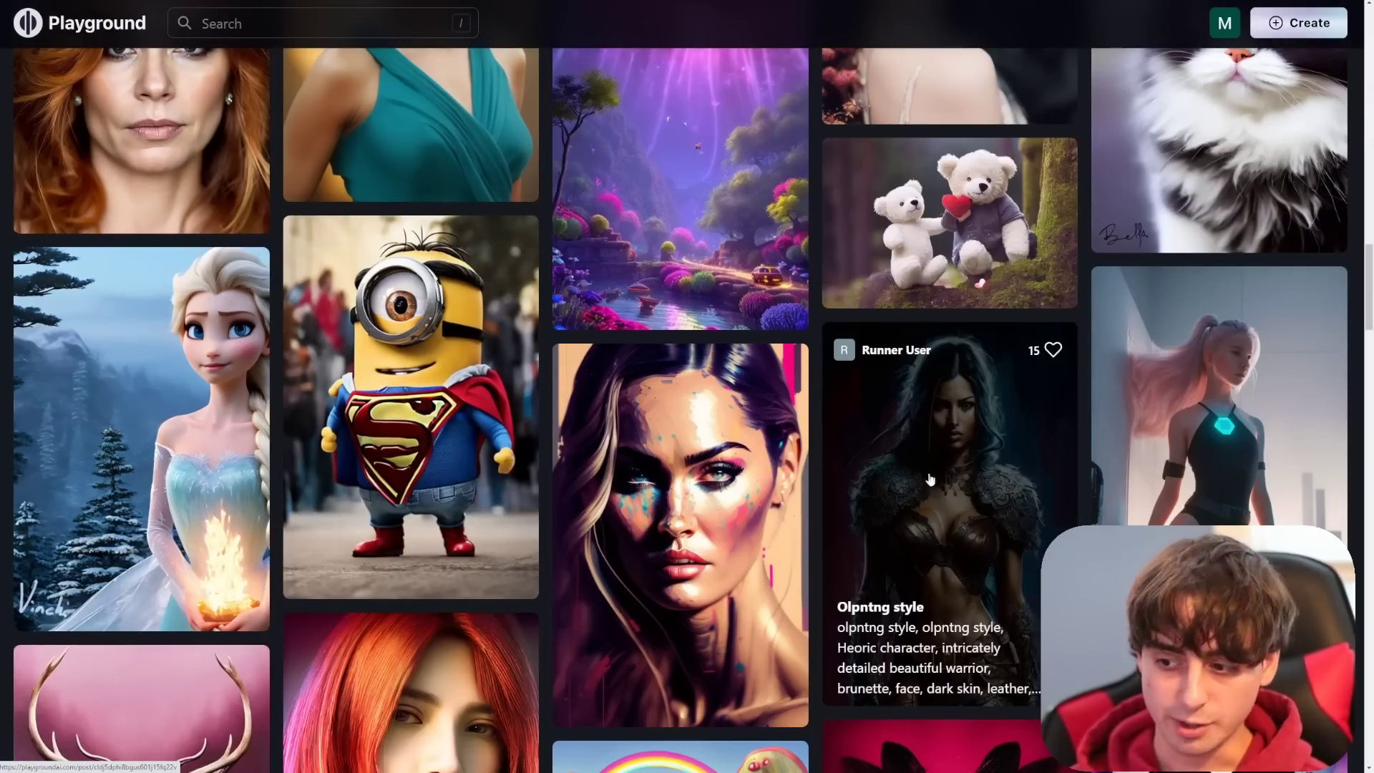
pyautogui.click(461, 426)
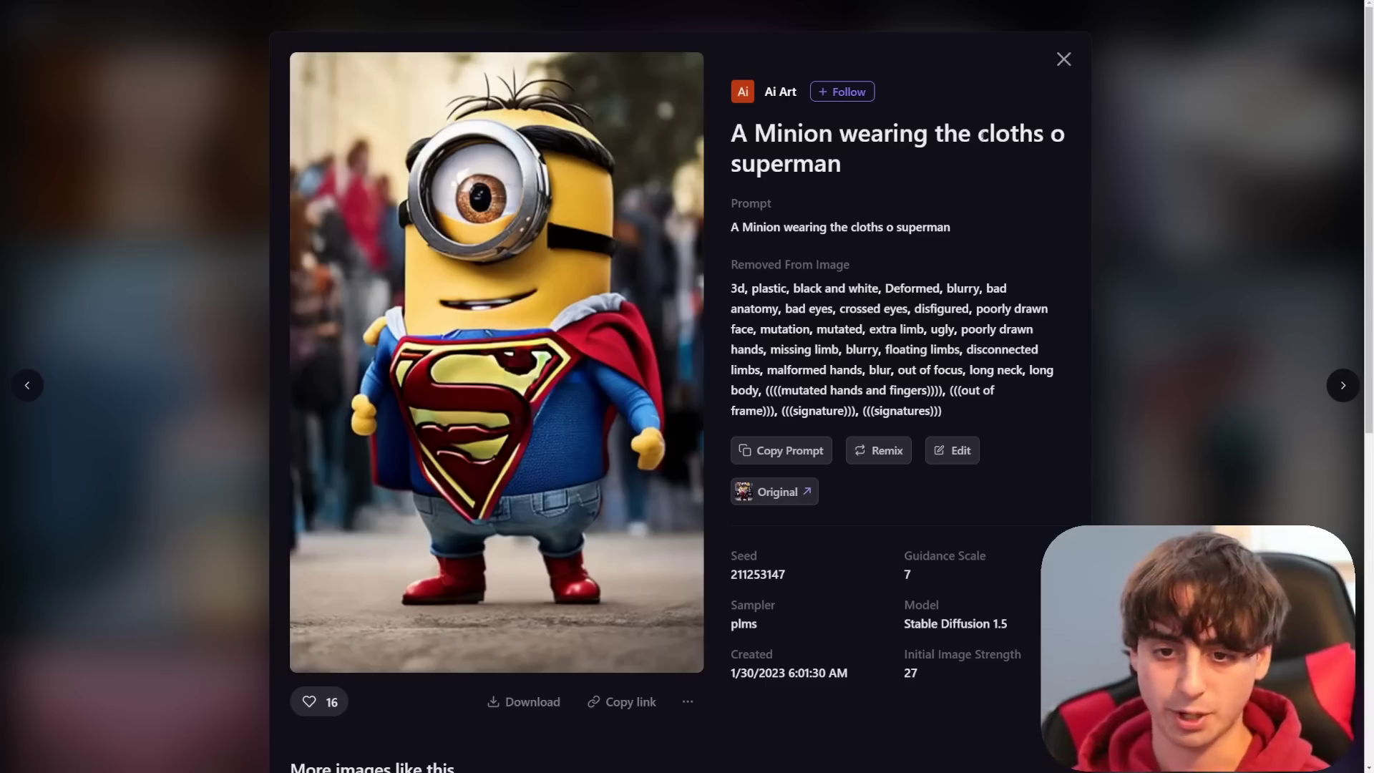
pyautogui.click(1092, 51)
# Step: Browse further through the community feed's images and return to its beginning
pyautogui.scroll(-8, 1102, 499)
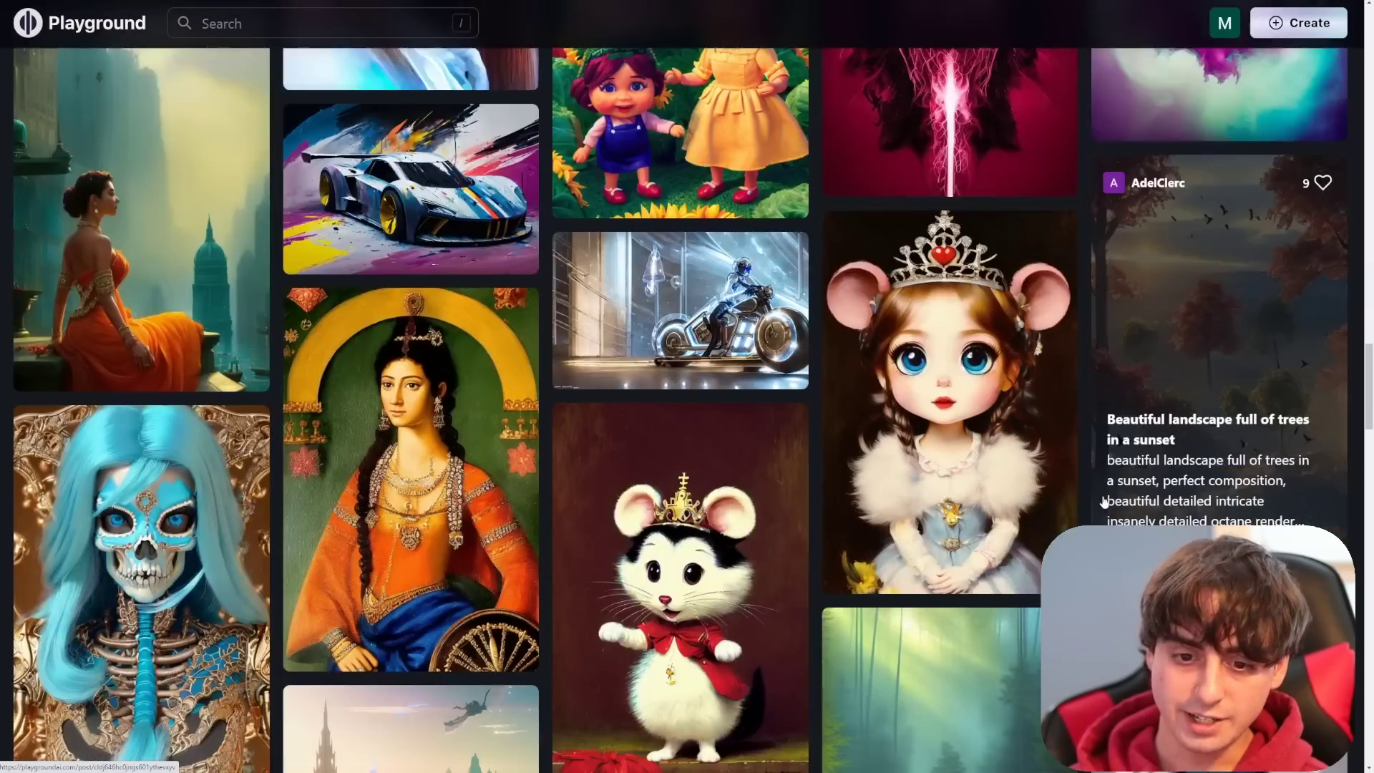
pyautogui.scroll(-15, 1102, 499)
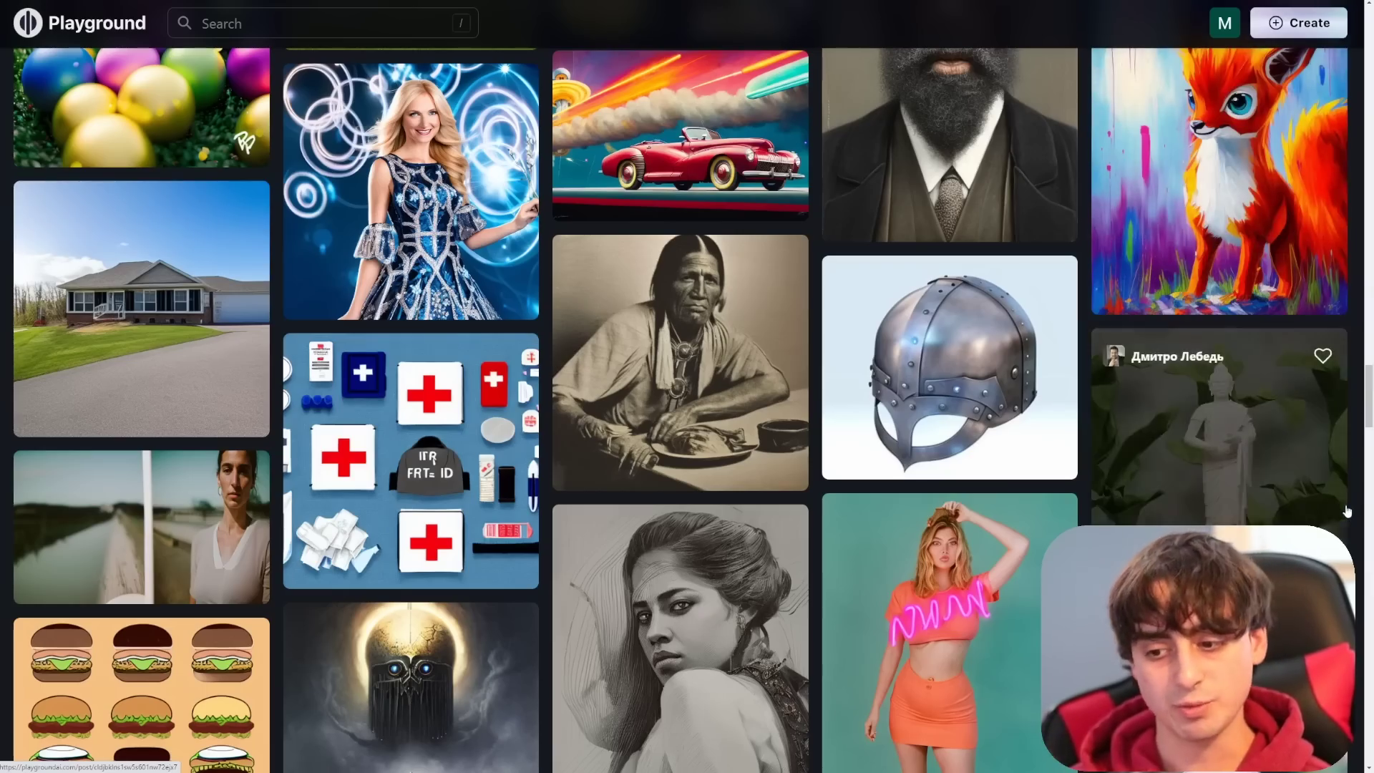
pyautogui.scroll(5, 1214, 482)
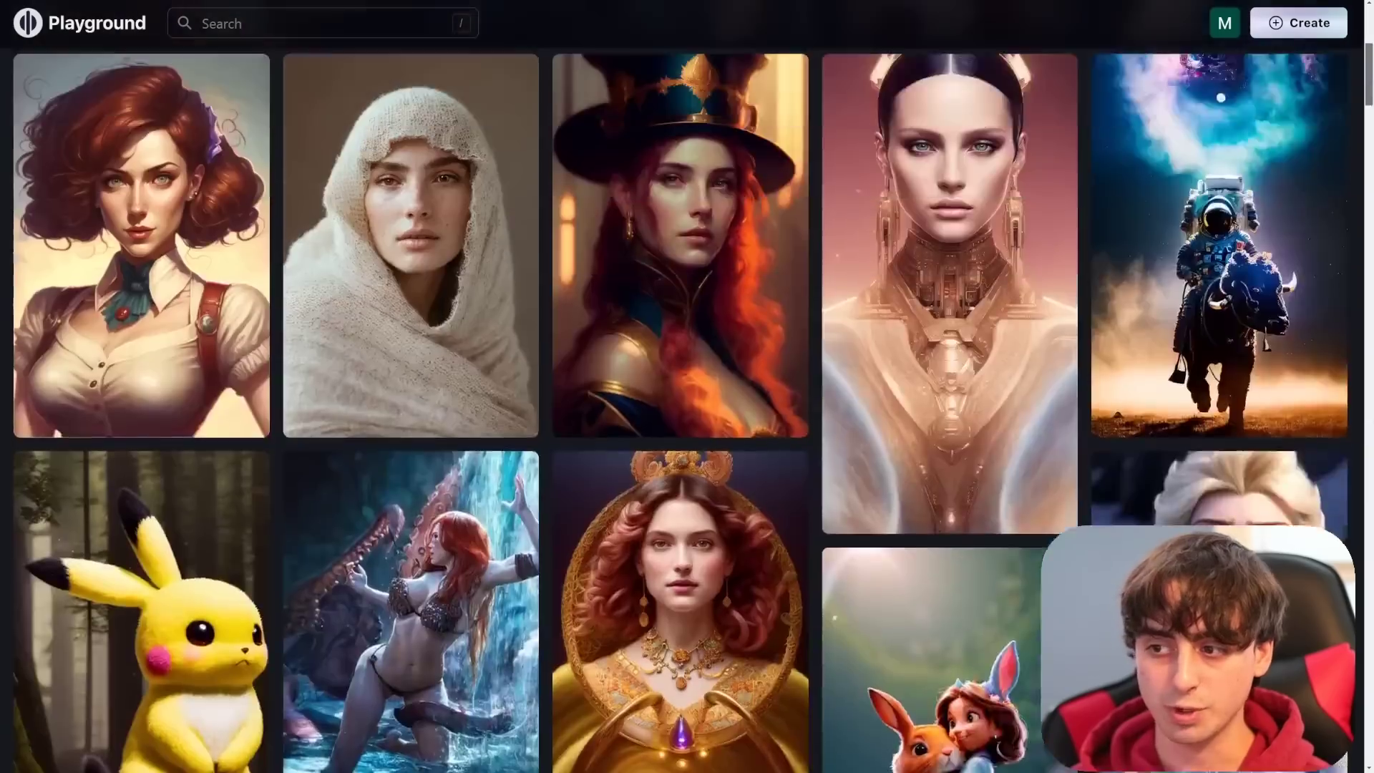
pyautogui.scroll(6, 687, 401)
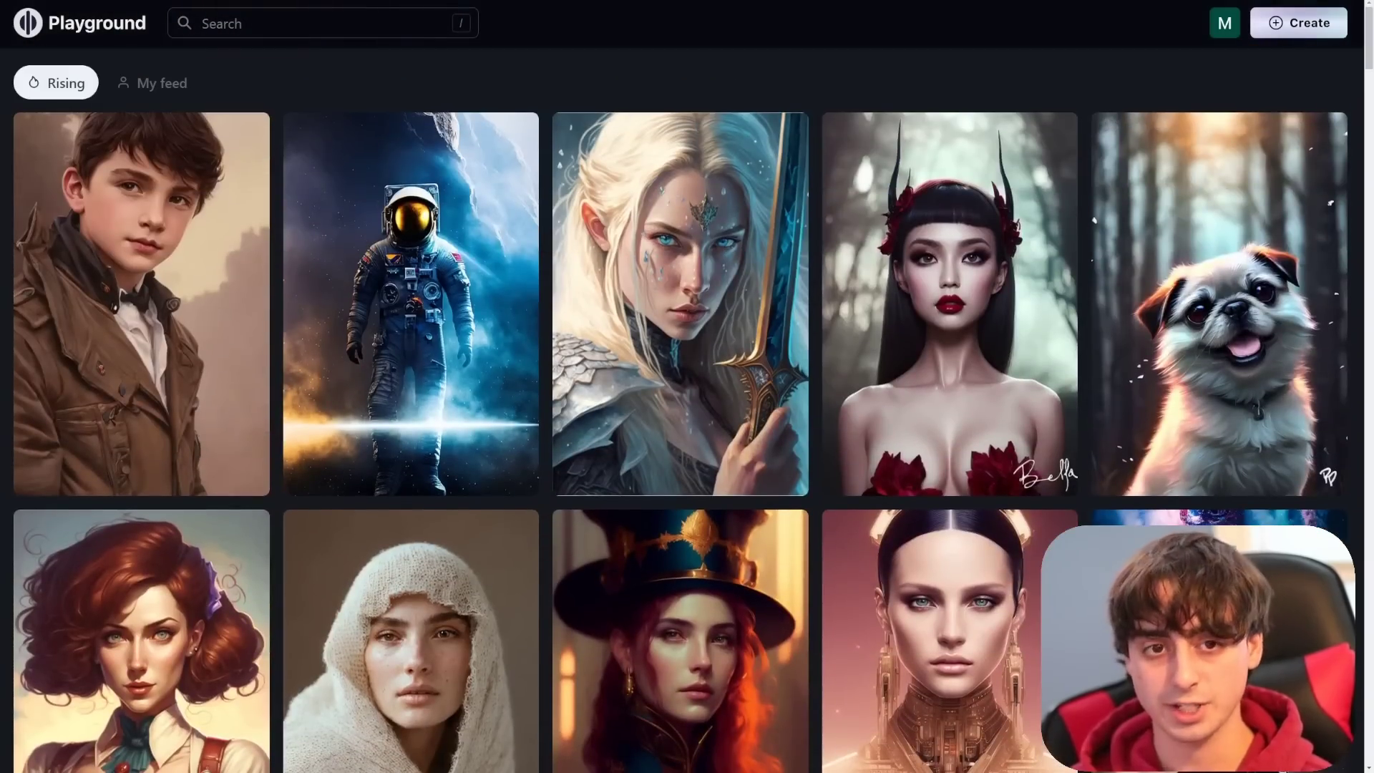